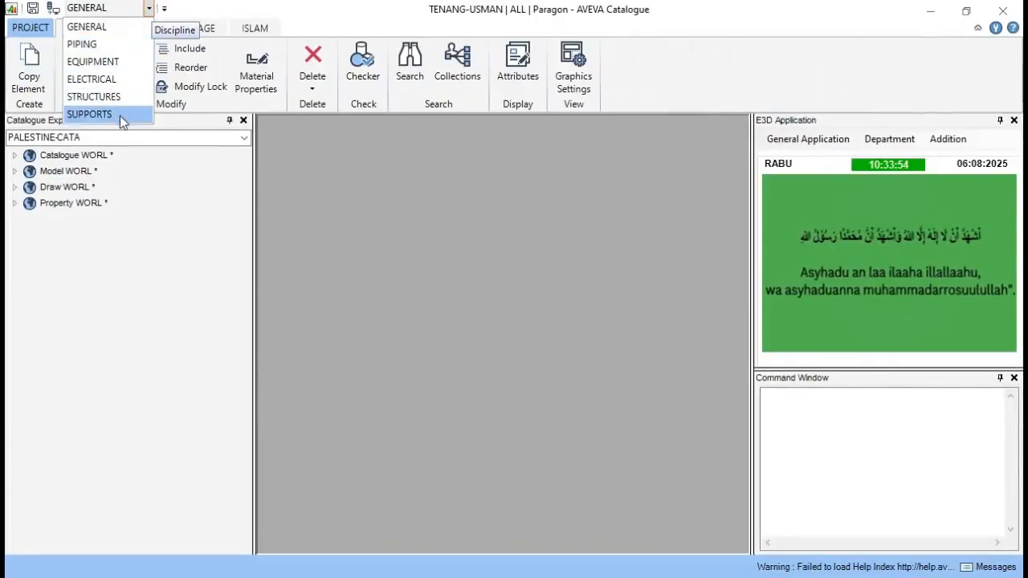
Switch the discipline to PIPING and expand the PALESTINE-CATA catalogue under MASTER/PIPECATA
click(97, 46)
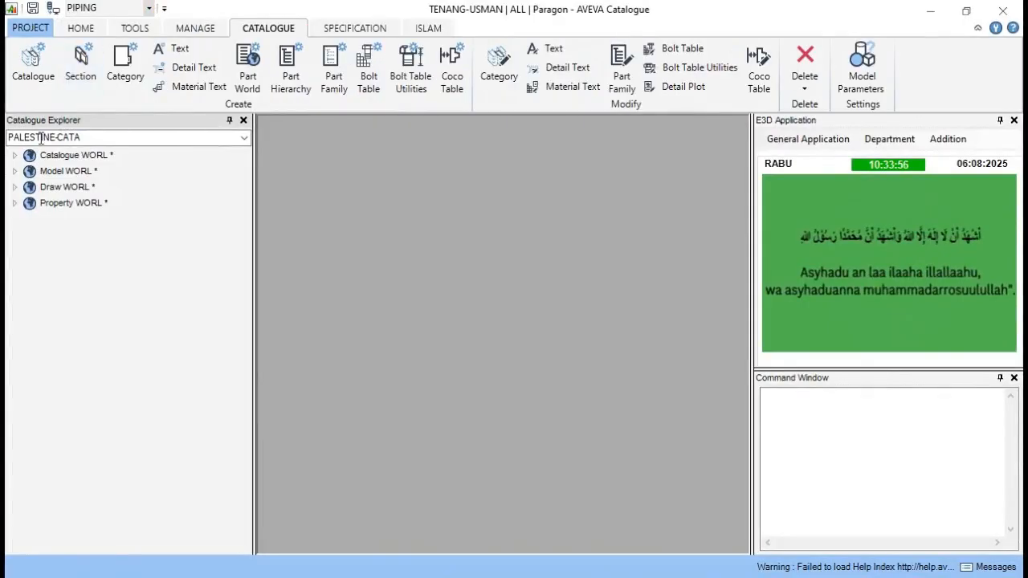
click(15, 155)
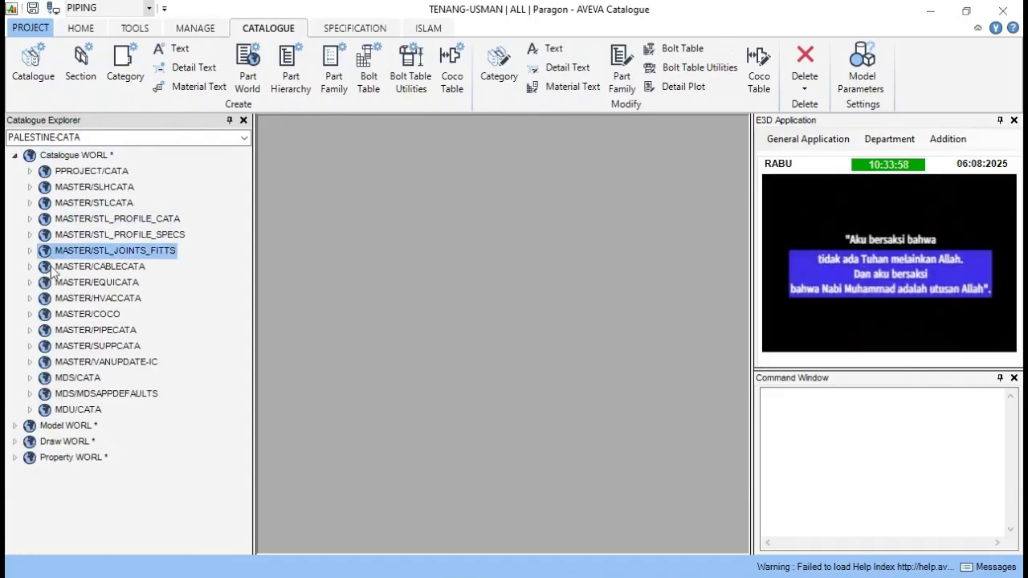
click(29, 330)
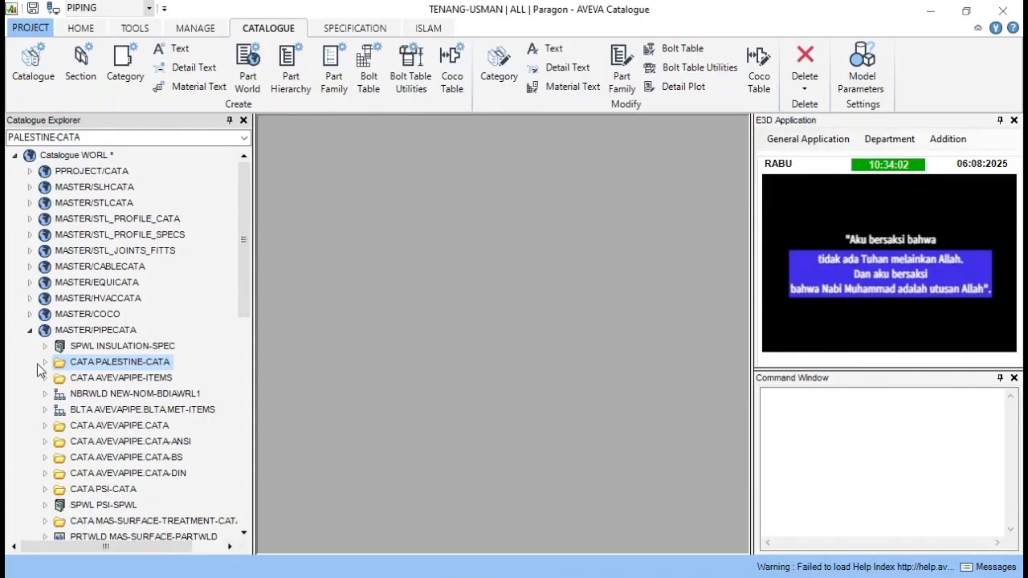
click(42, 361)
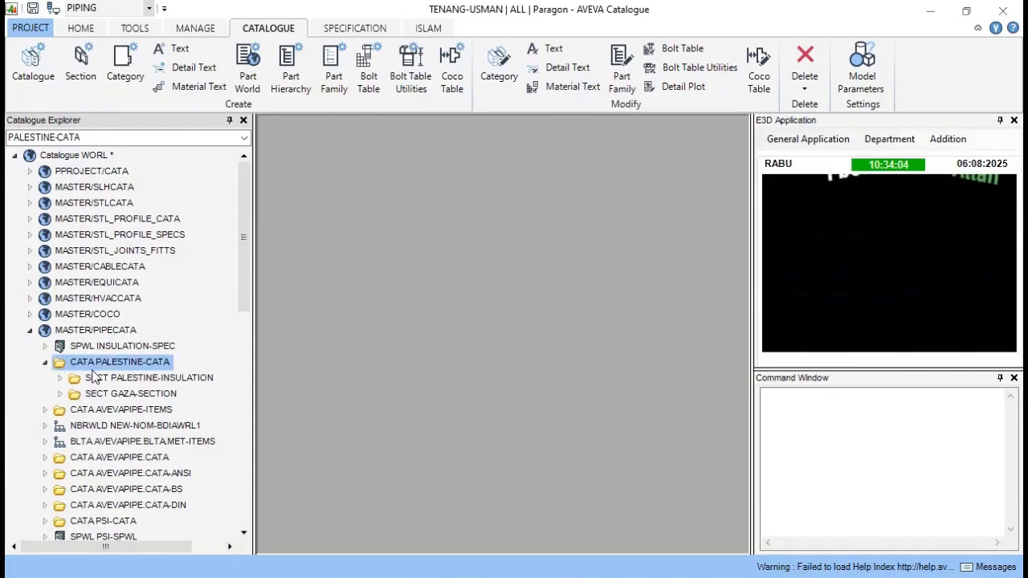
Create a section named PALESTINE-INSTRUMENT with purpose PIPE in the PALESTINE-CATA catalogue
click(88, 64)
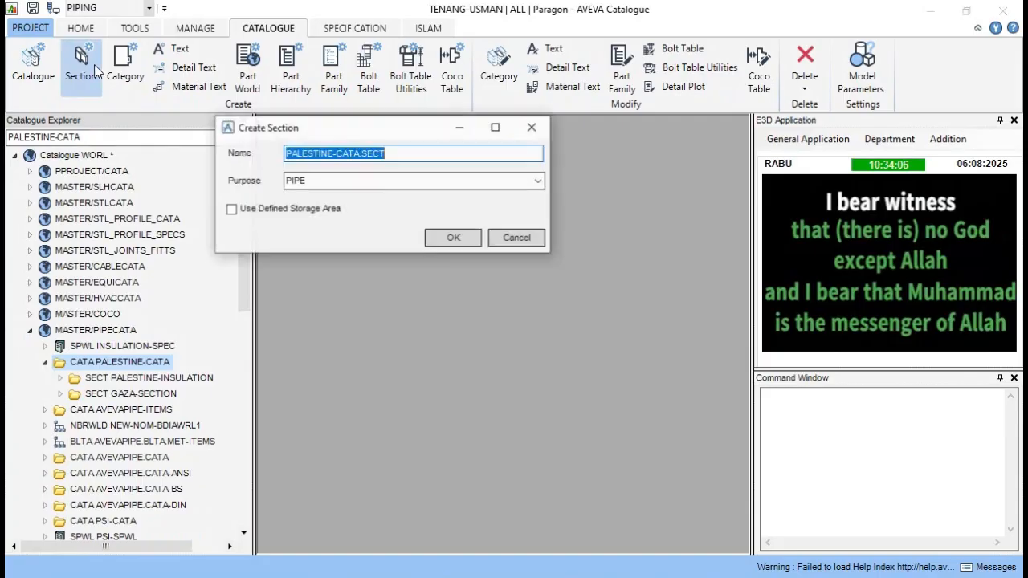
click(408, 152)
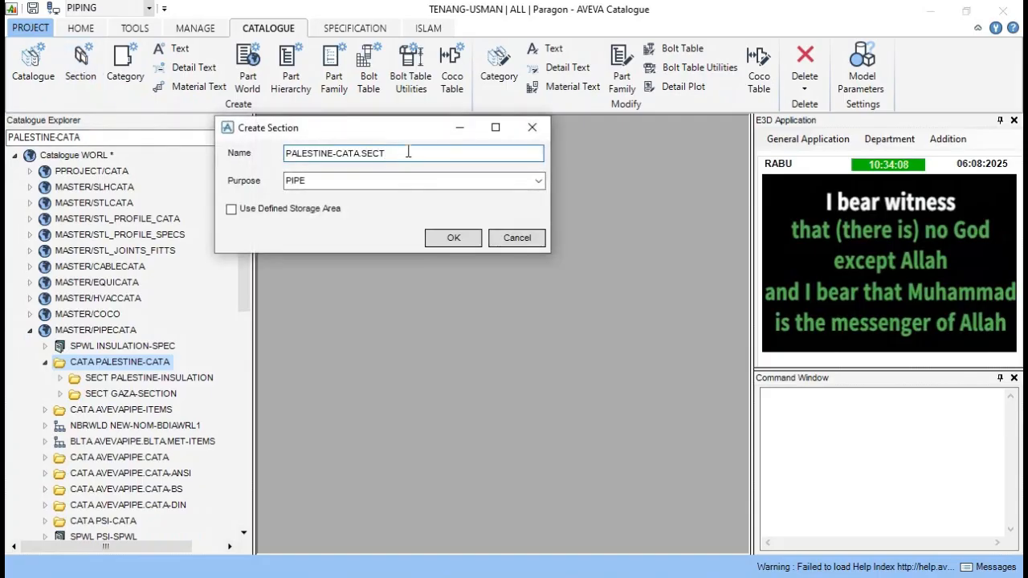
key(BackSpace)
key(BackSpace)
key(BackSpace)
key(BackSpace)
key(BackSpace)
key(BackSpace)
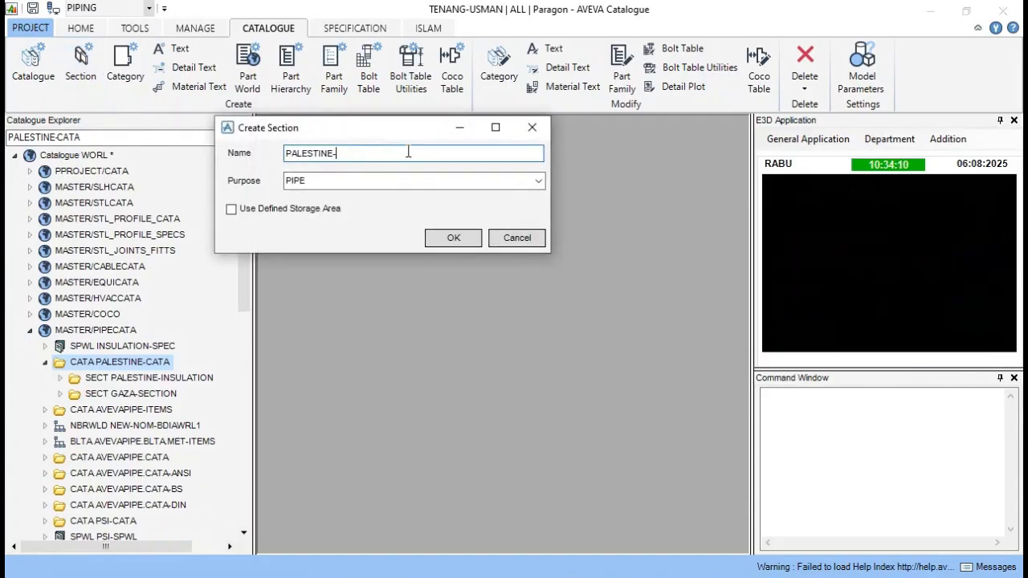
text(INST)
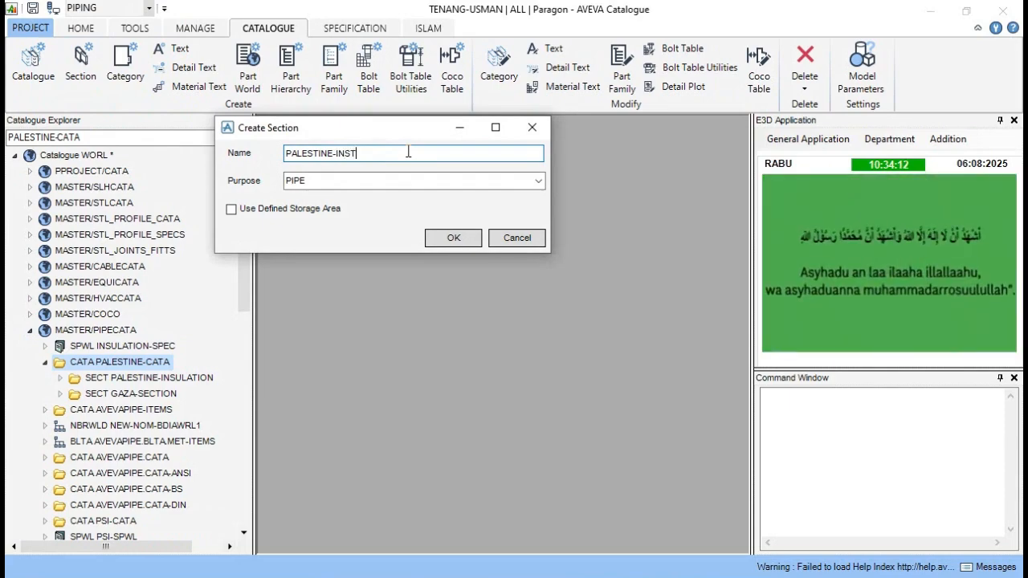
text(RUMENT)
click(293, 183)
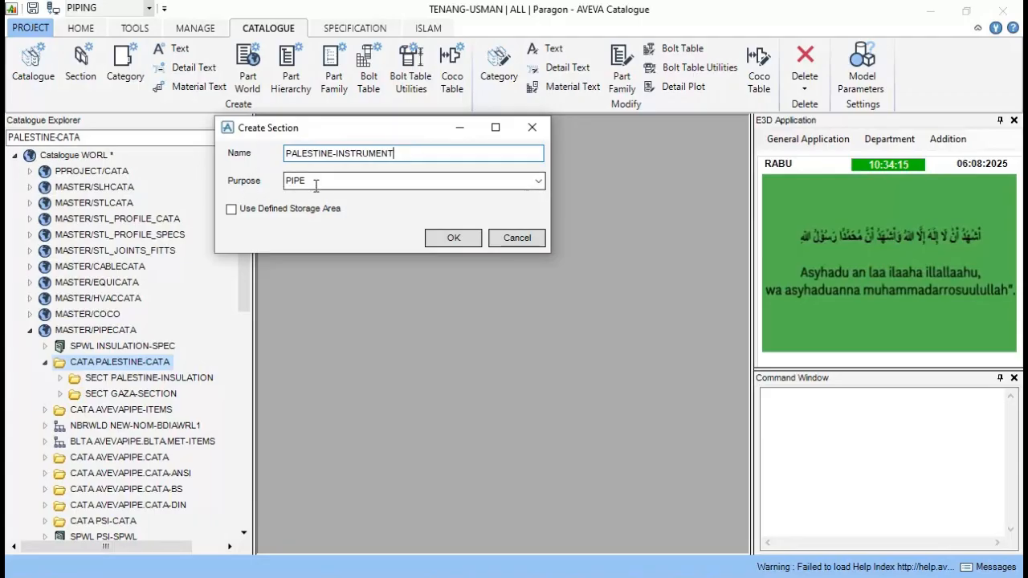
click(538, 181)
click(392, 194)
click(451, 240)
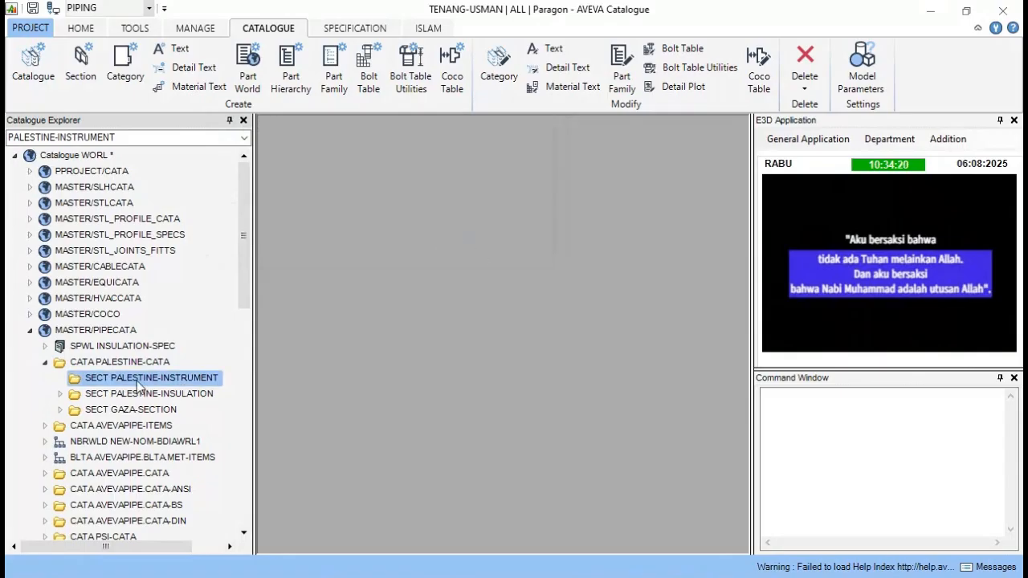
Create a category named TFEM150RF with purpose PIPE in the PALESTINE-INSTRUMENT section
click(129, 67)
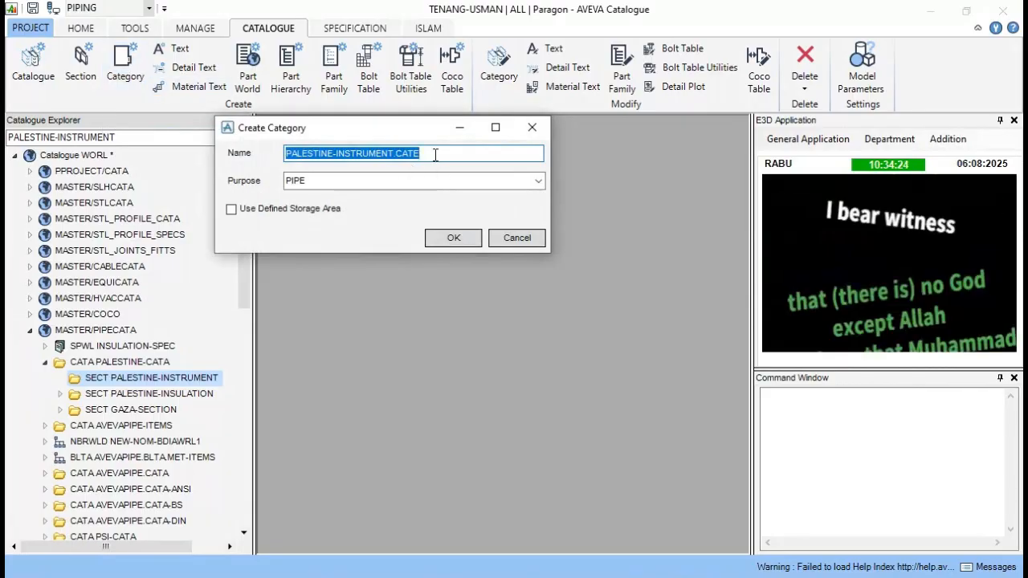
drag(431, 150, 236, 144)
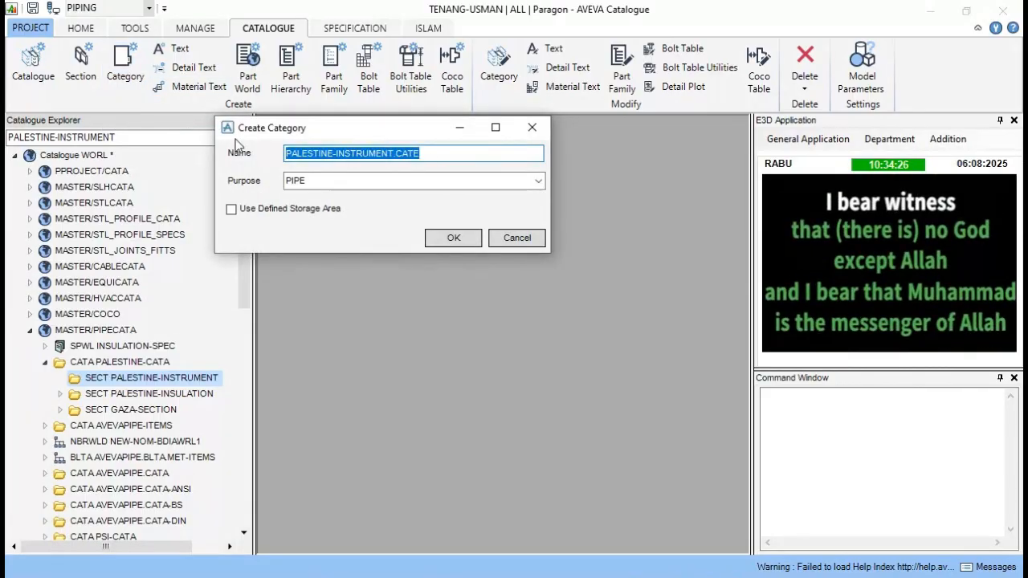
text(TFE)
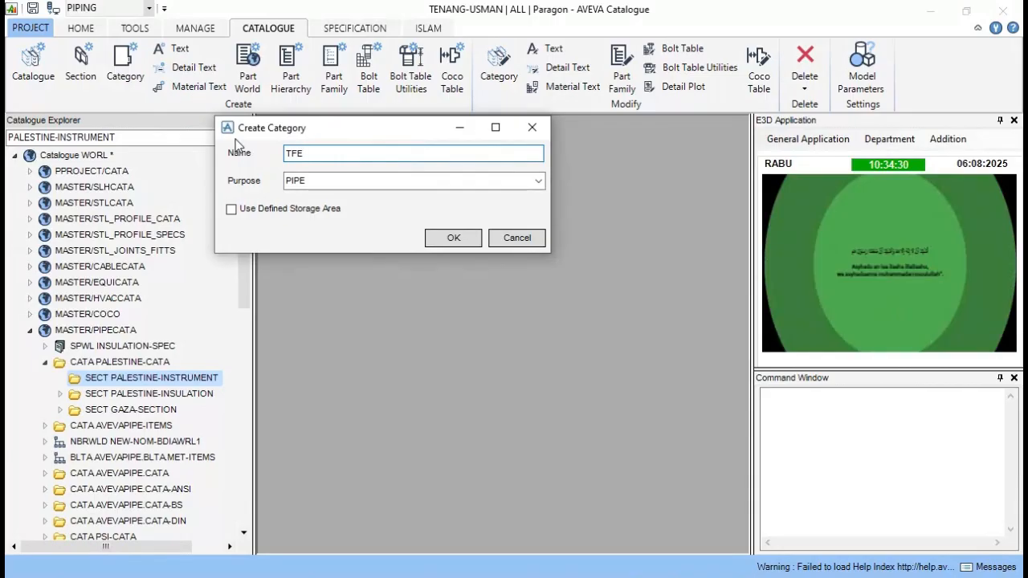
text(M150)
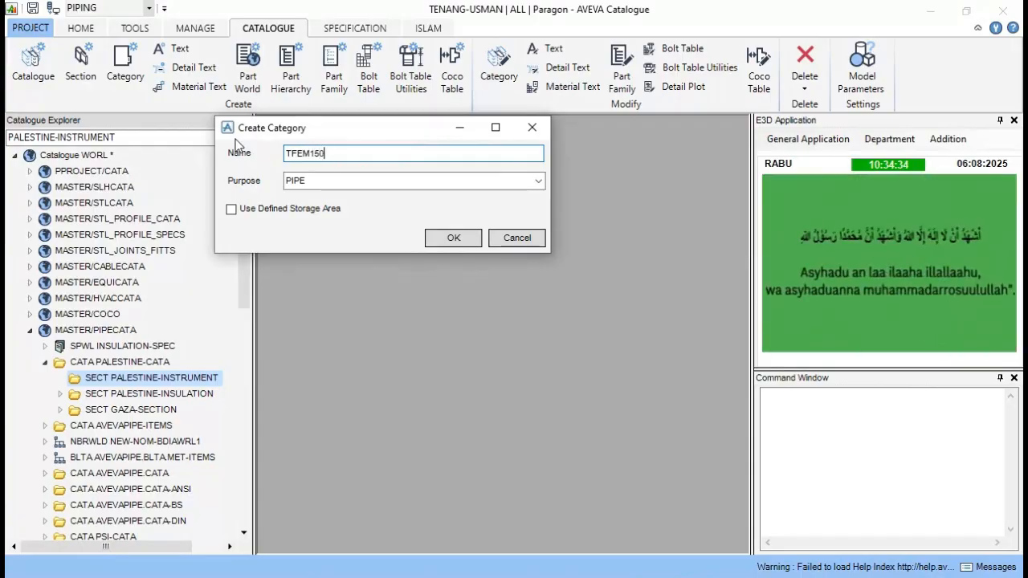
text(RF)
key(Tab)
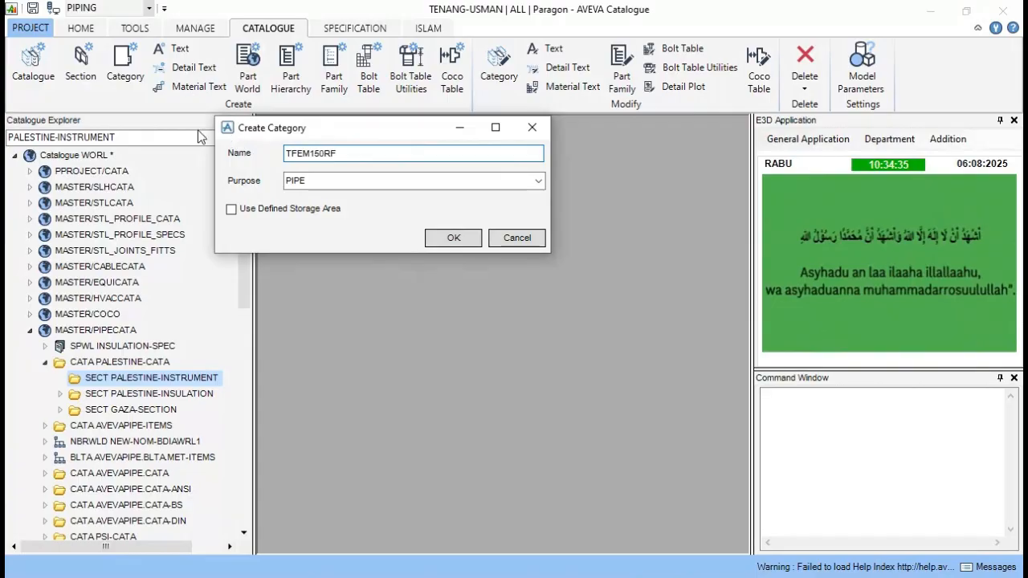
click(538, 180)
click(539, 181)
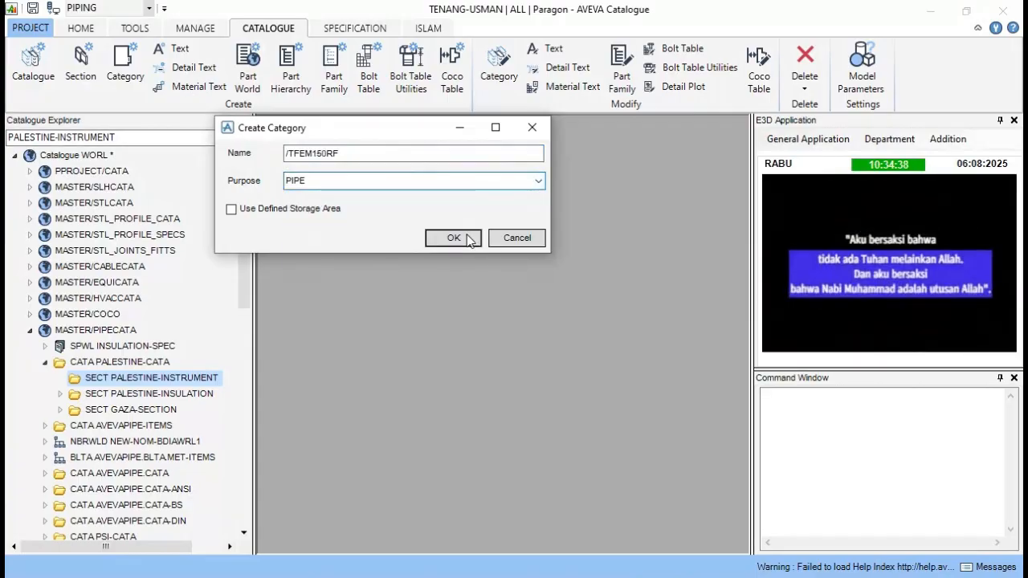
click(467, 236)
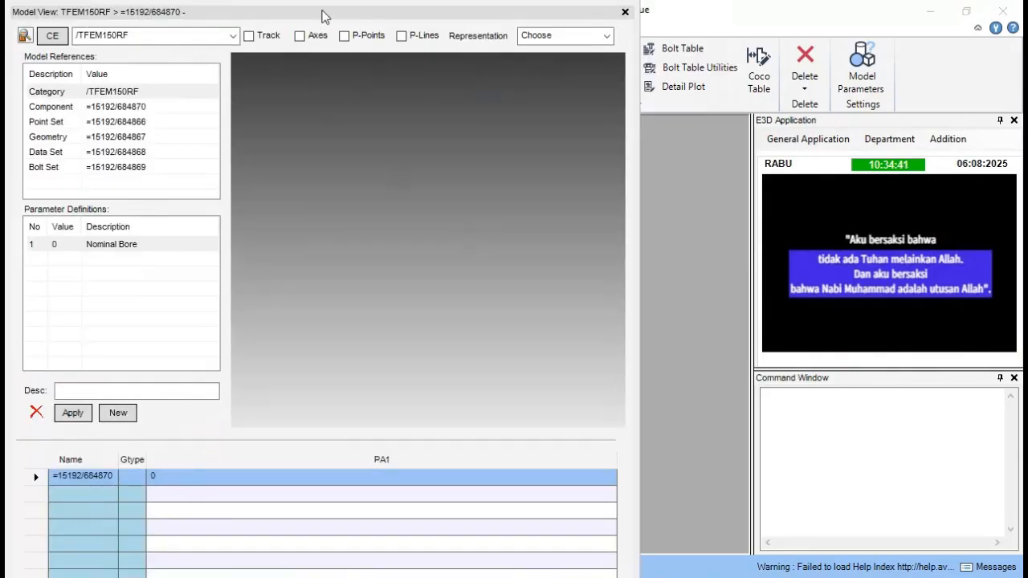
Change the description of parameter 1 of the TFEM150RF category to NOMINAL SIZE
drag(324, 16, 459, 10)
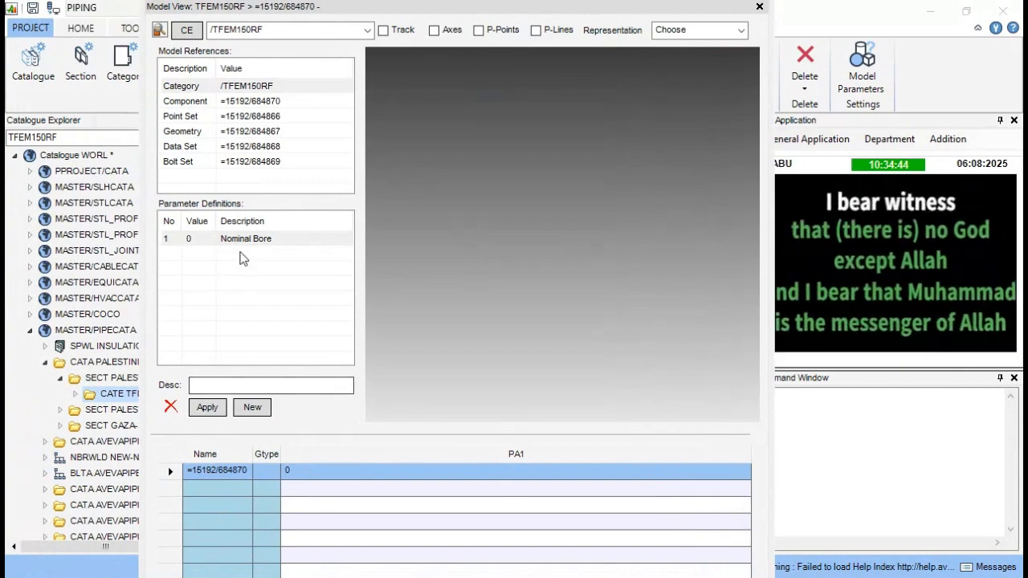
click(239, 245)
click(230, 385)
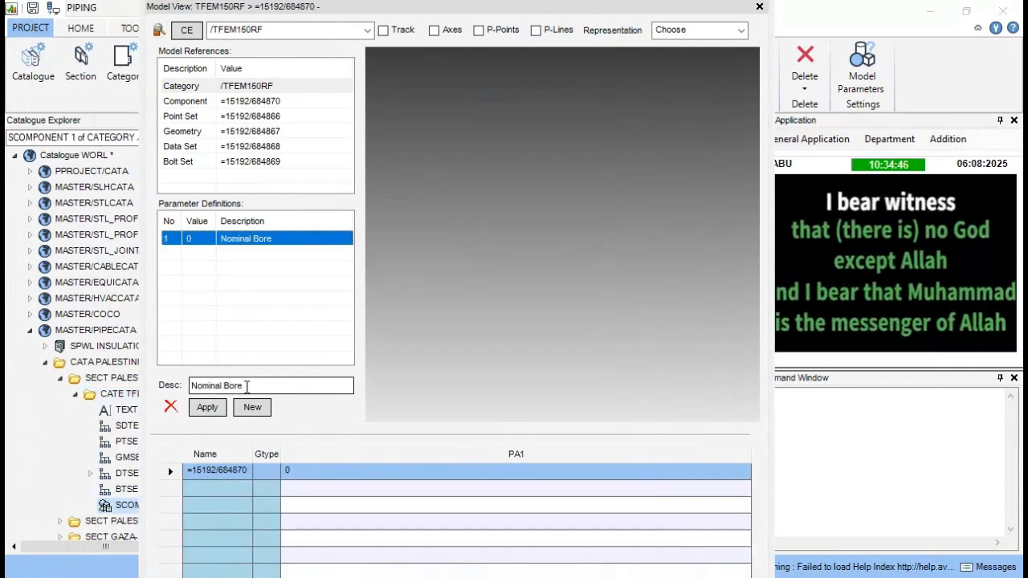
text(NOM)
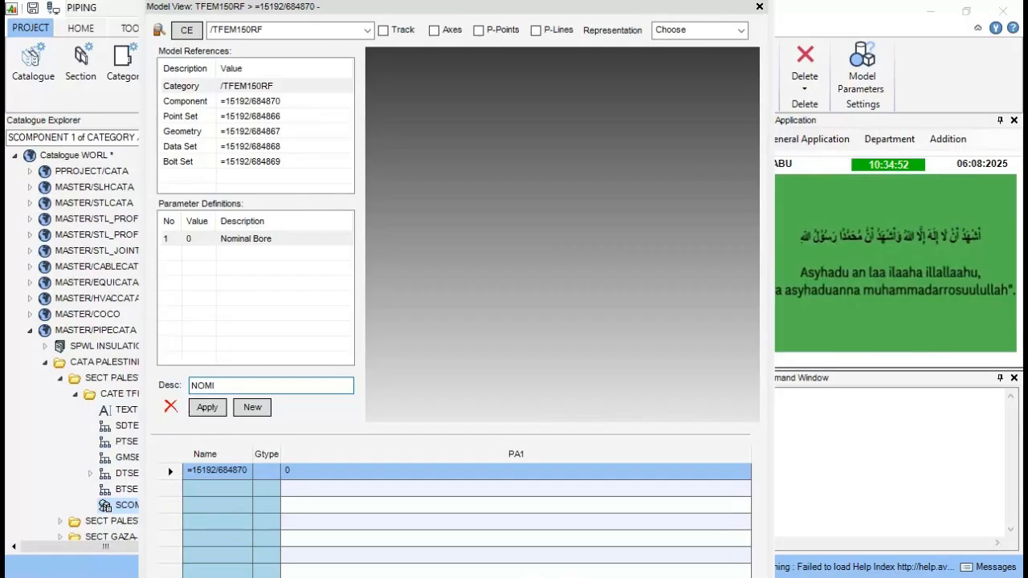
text(INAL)
text(AL)
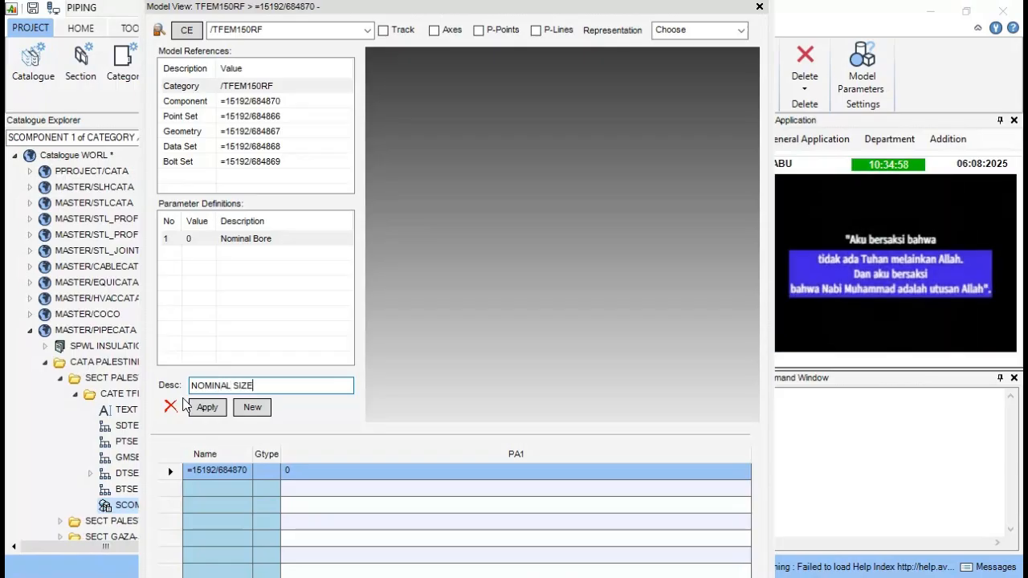
click(206, 407)
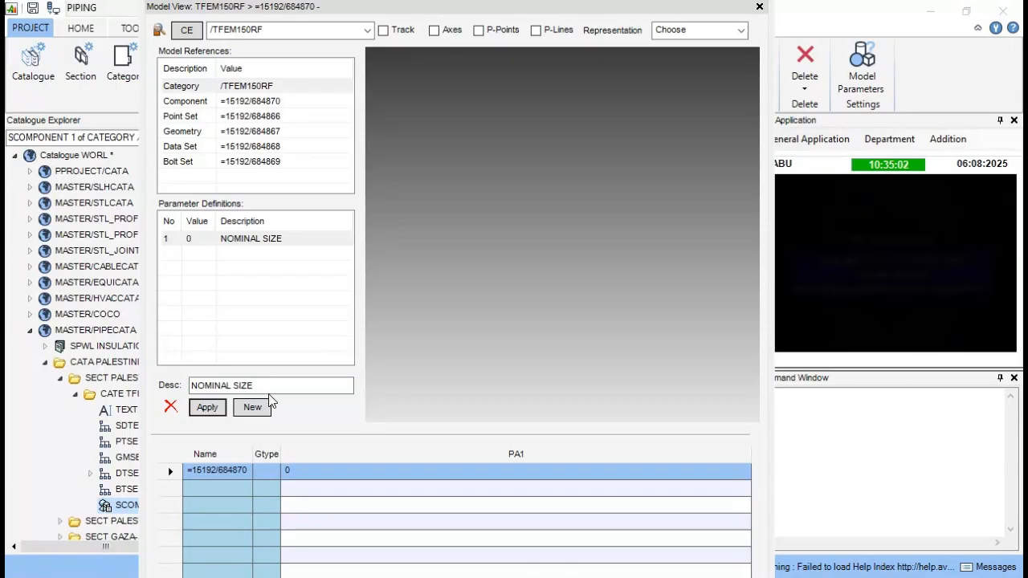
Add a second parameter definition with the description CONNECTION TYPE
click(247, 391)
drag(248, 392, 69, 397)
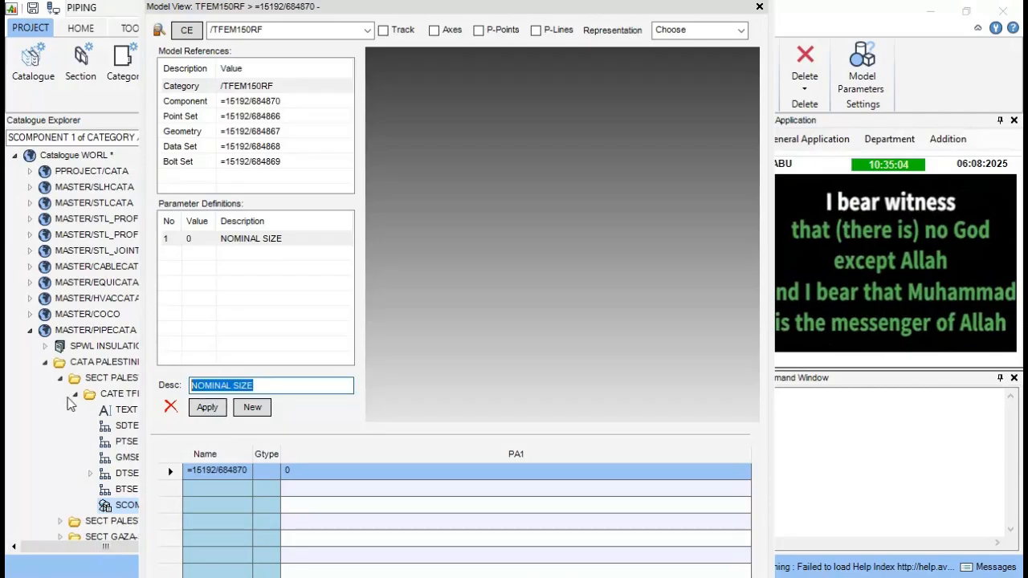
text(CONNE)
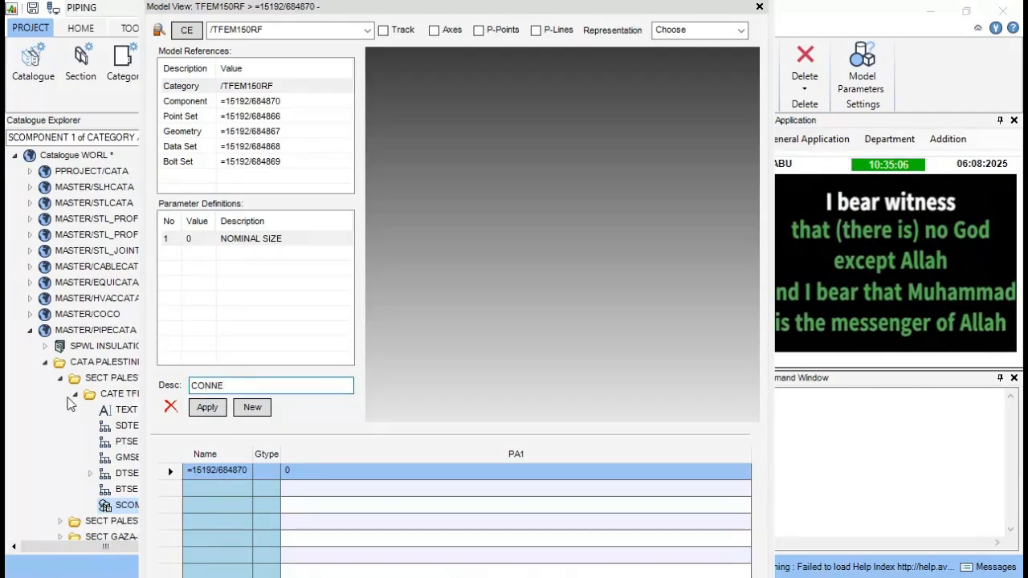
text(CTIO)
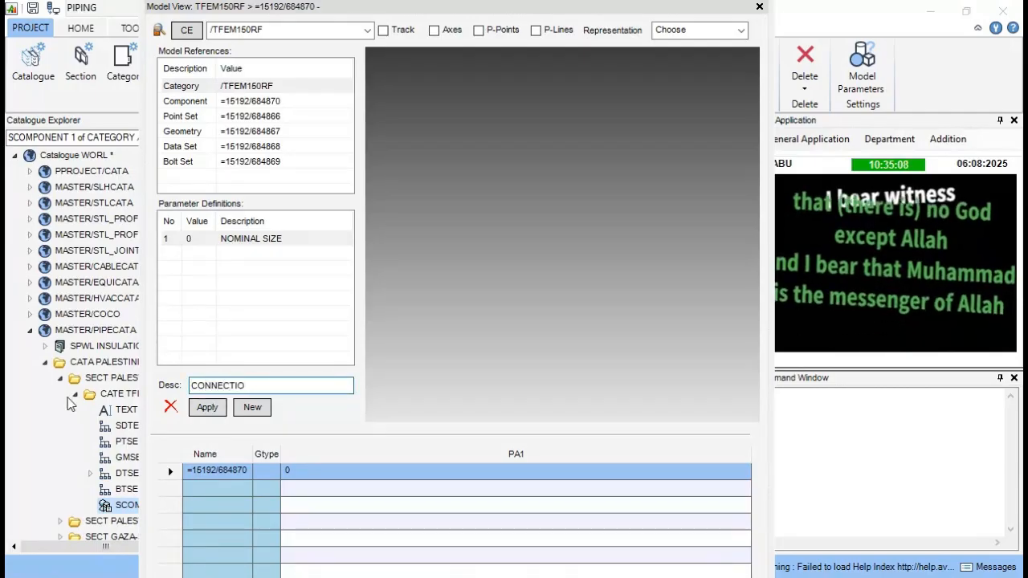
text(N TY)
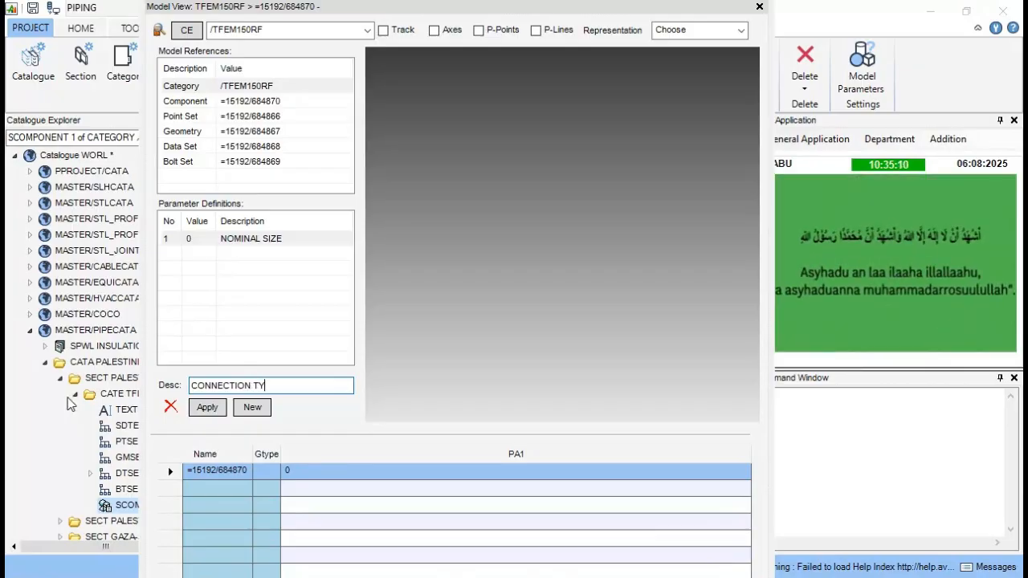
text(PE)
click(253, 407)
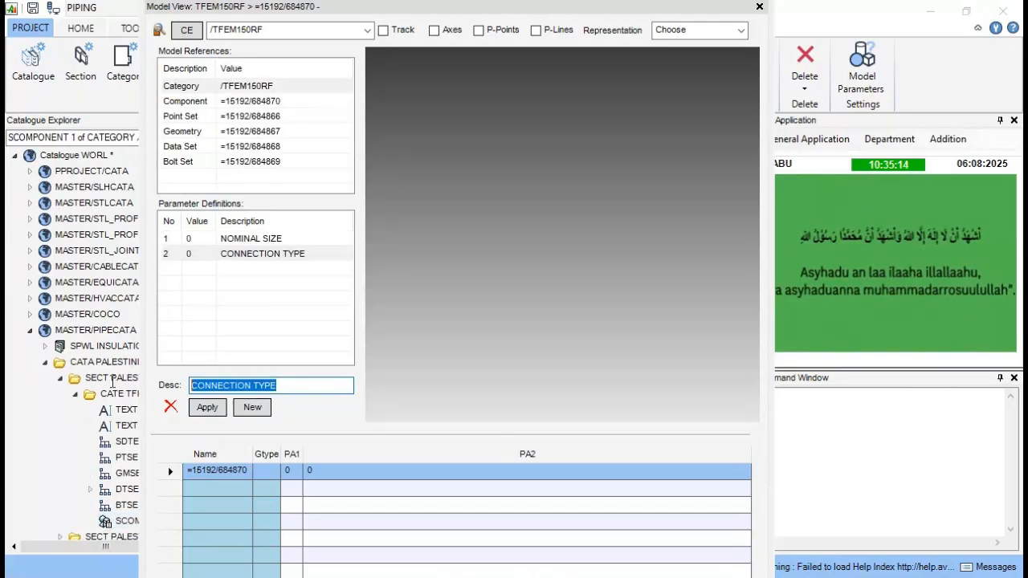
Add a third parameter definition with the description HALF FACE LENGTH
text(HAL)
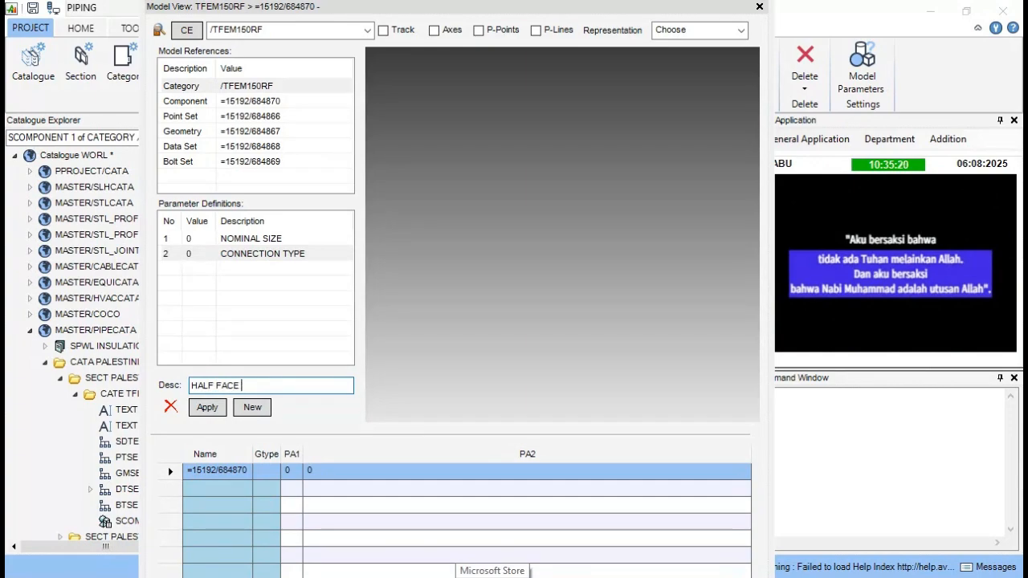
text(F FACE)
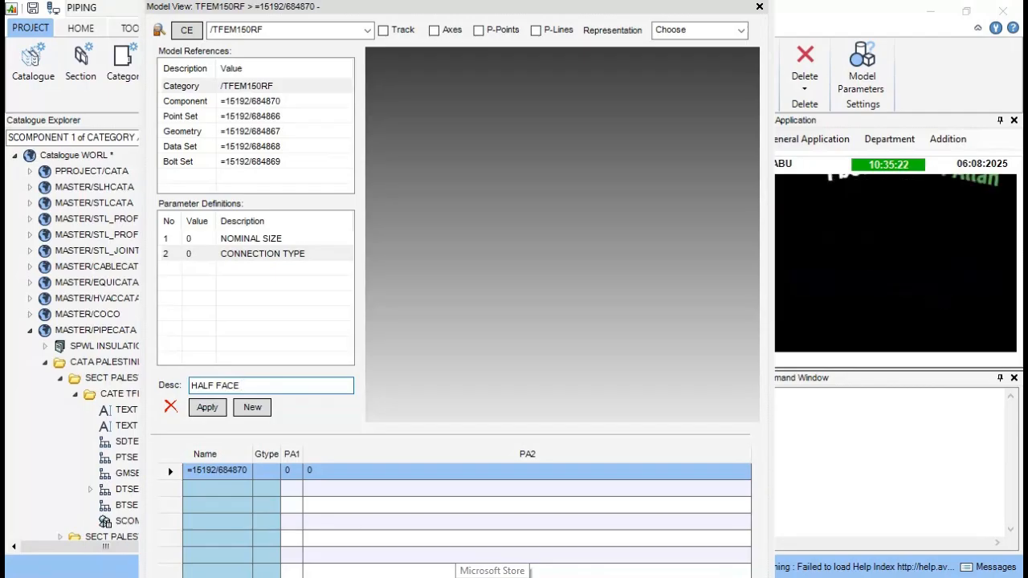
text( LENGTH)
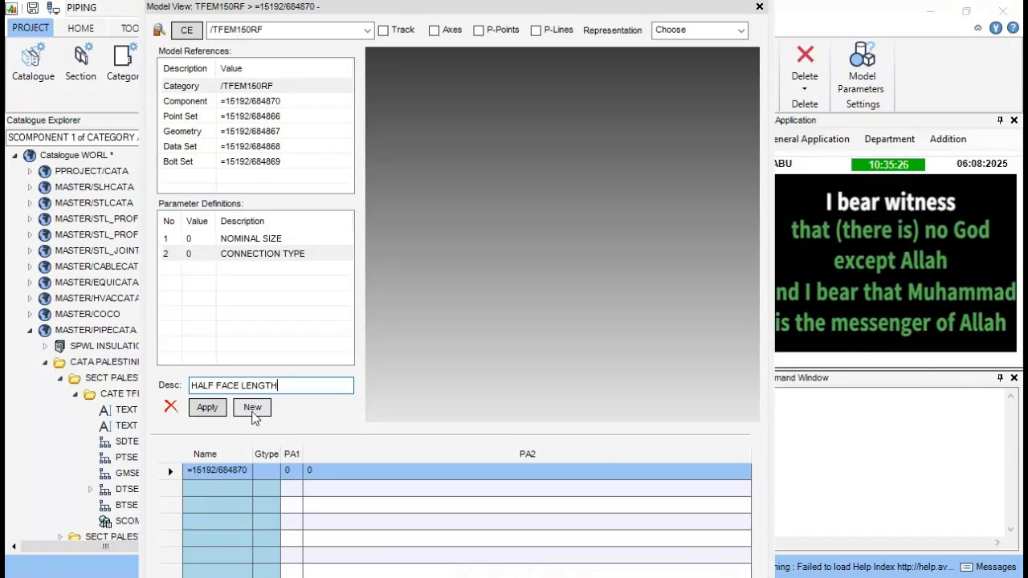
click(252, 408)
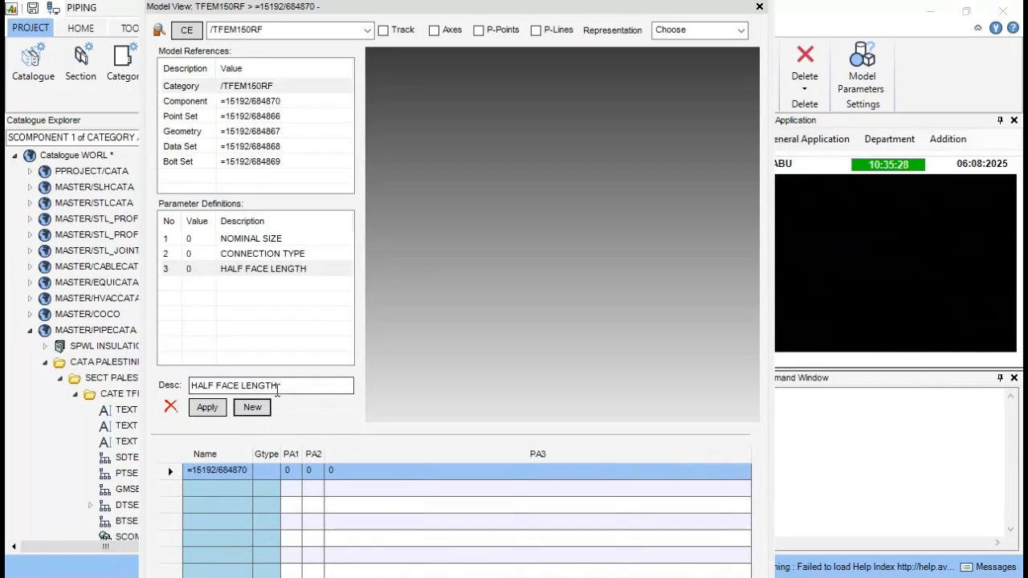
Add a fourth parameter definition with the description BODY DIAMETER
drag(280, 387, 191, 387)
text(BODY DI)
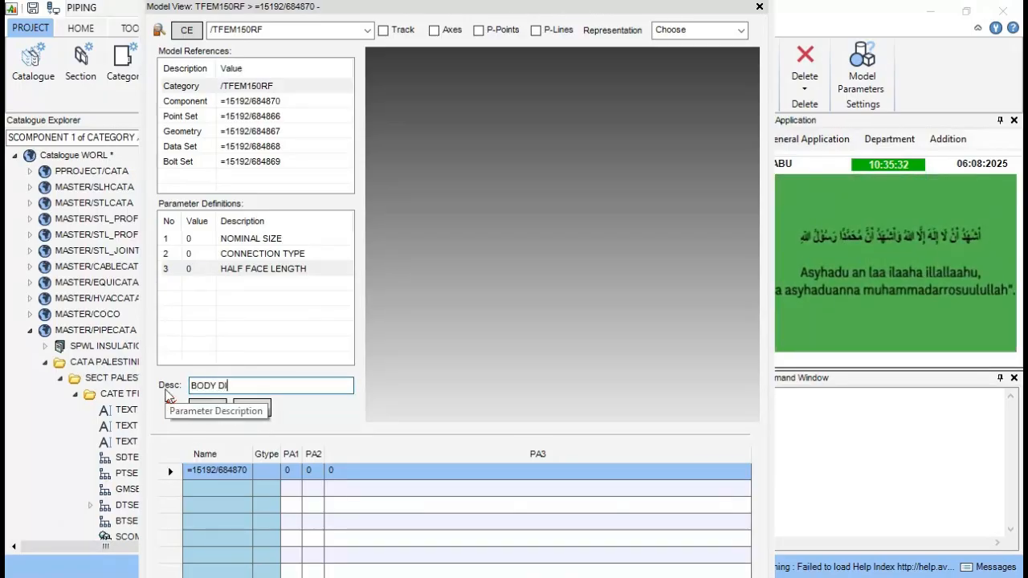
text(AMETER)
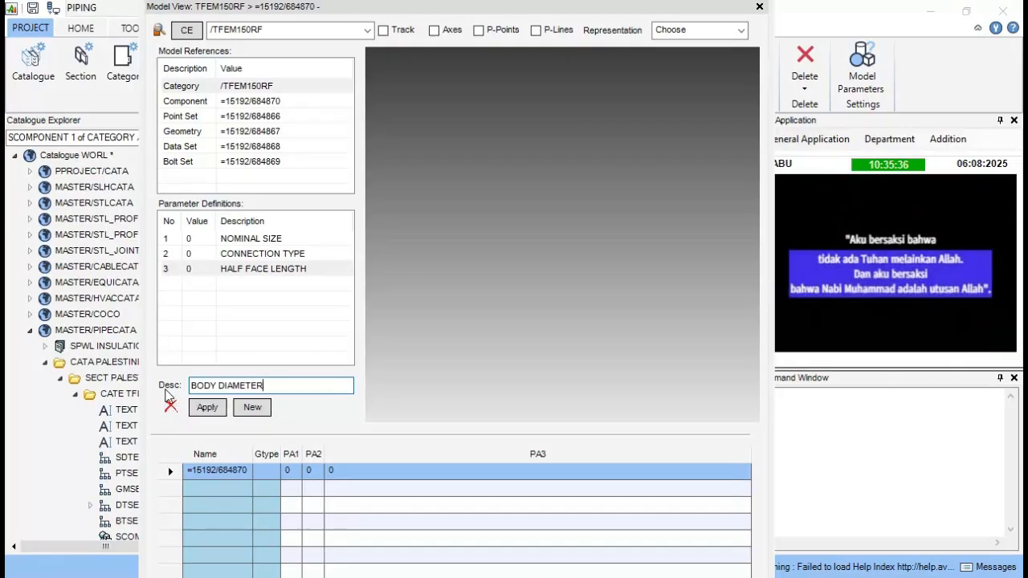
click(254, 408)
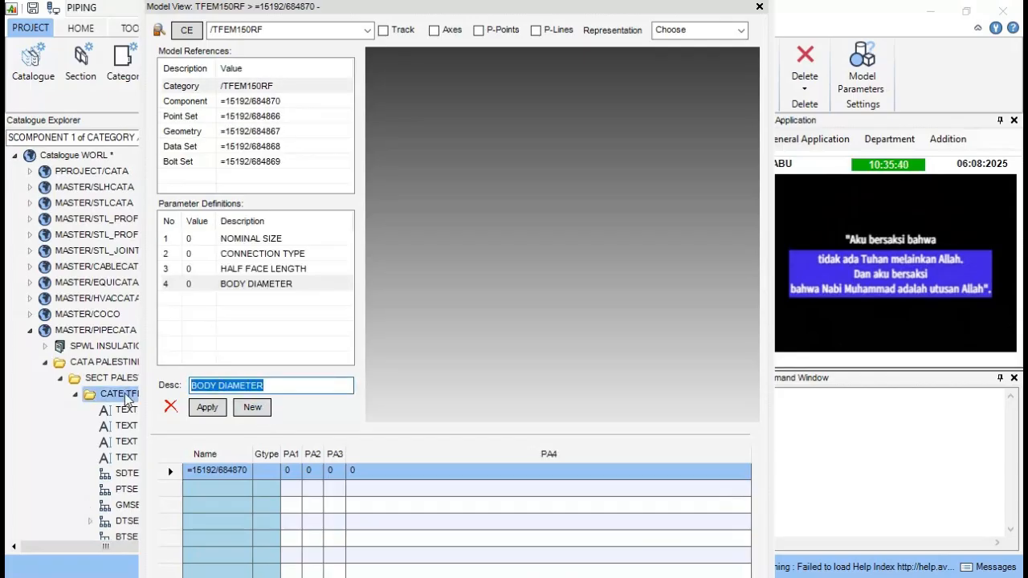
Add a fifth parameter definition with the description FLANGE THICKNESS
text(FLANGE)
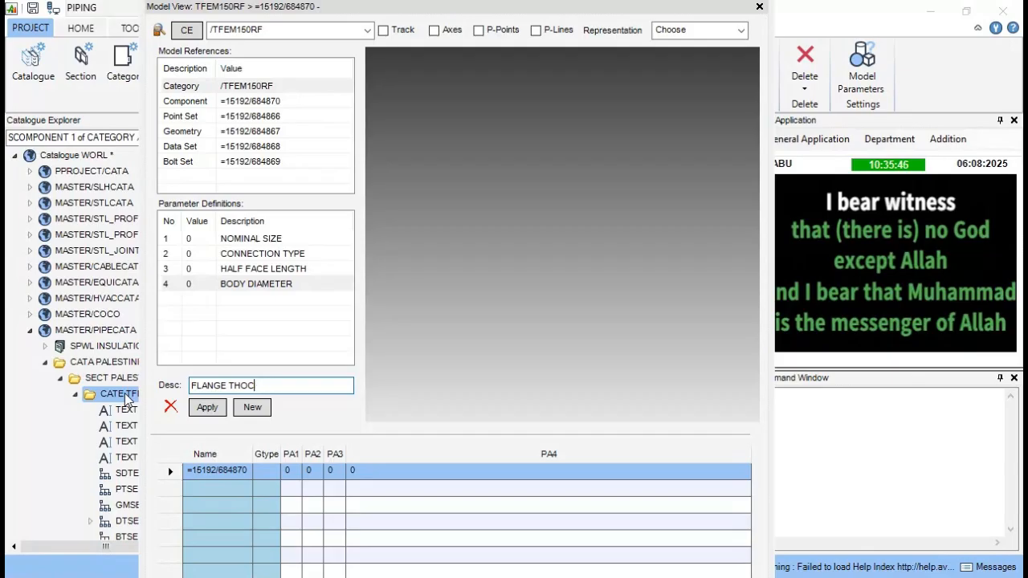
text(THO)
key(BackSpace)
text(ICK)
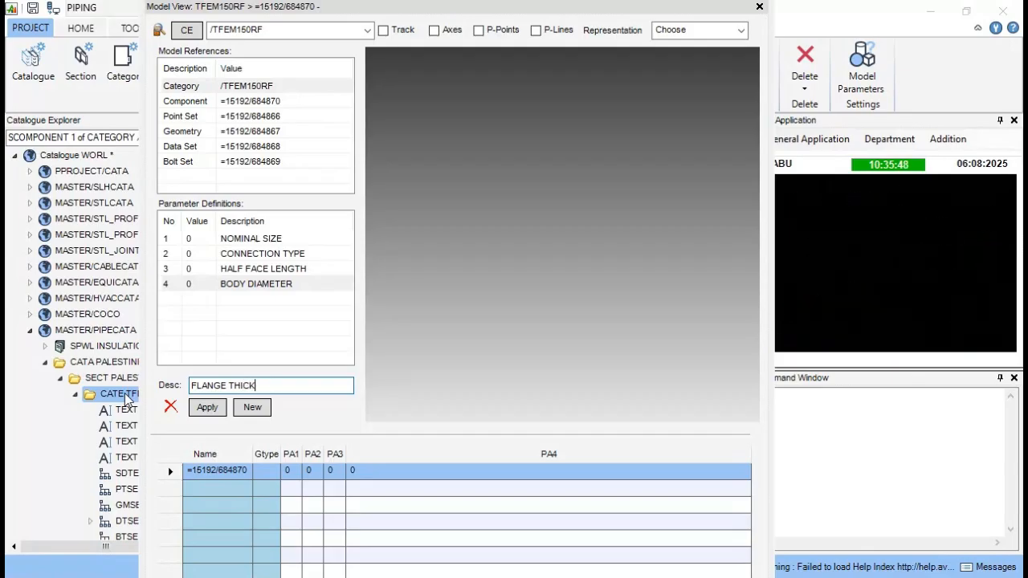
text(NESS)
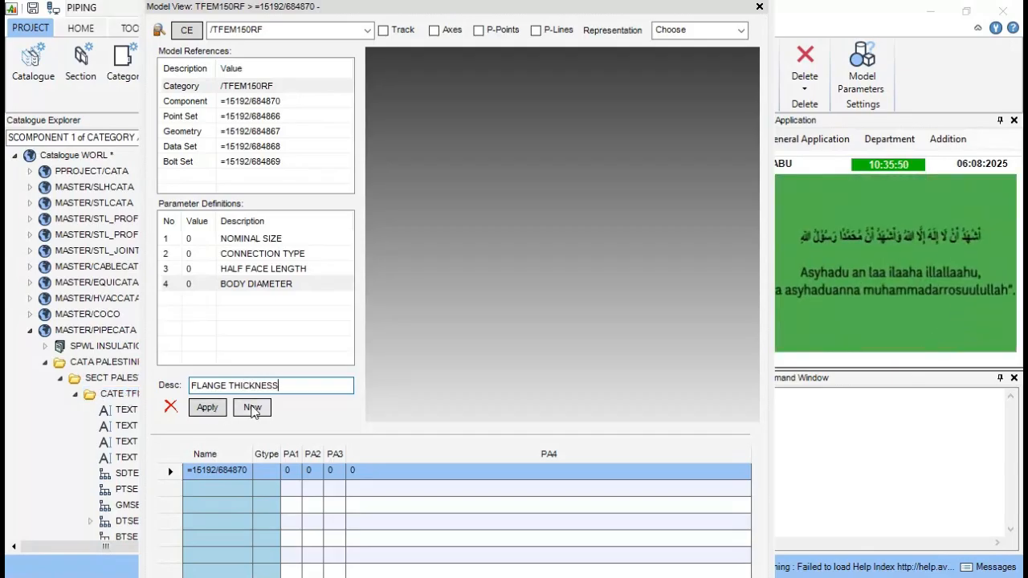
click(251, 408)
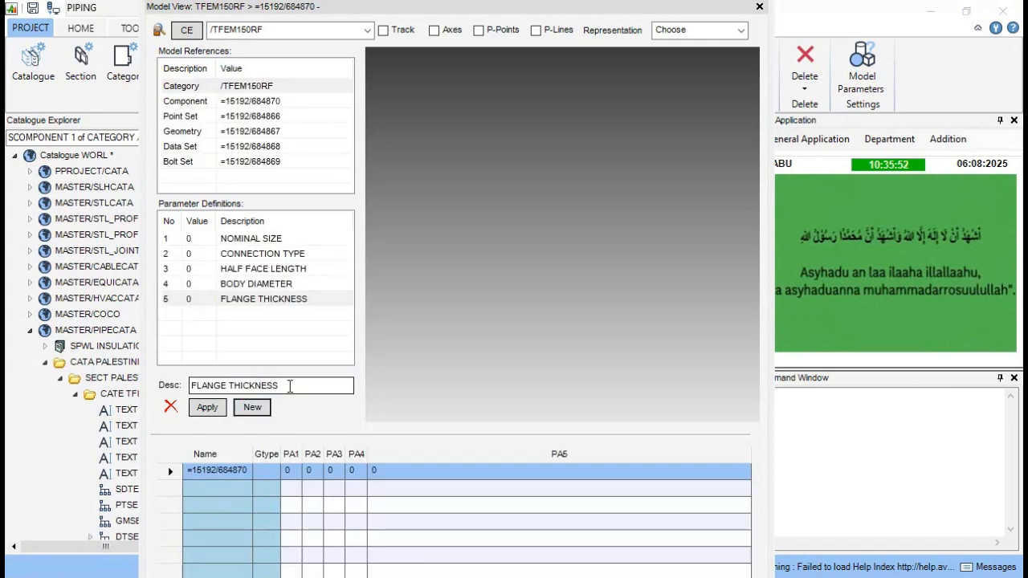
Add a sixth parameter definition with the description FLANGE DIAMETER
click(289, 386)
key(BackSpace)
key(BackSpace)
key(BackSpace)
key(BackSpace)
key(BackSpace)
key(BackSpace)
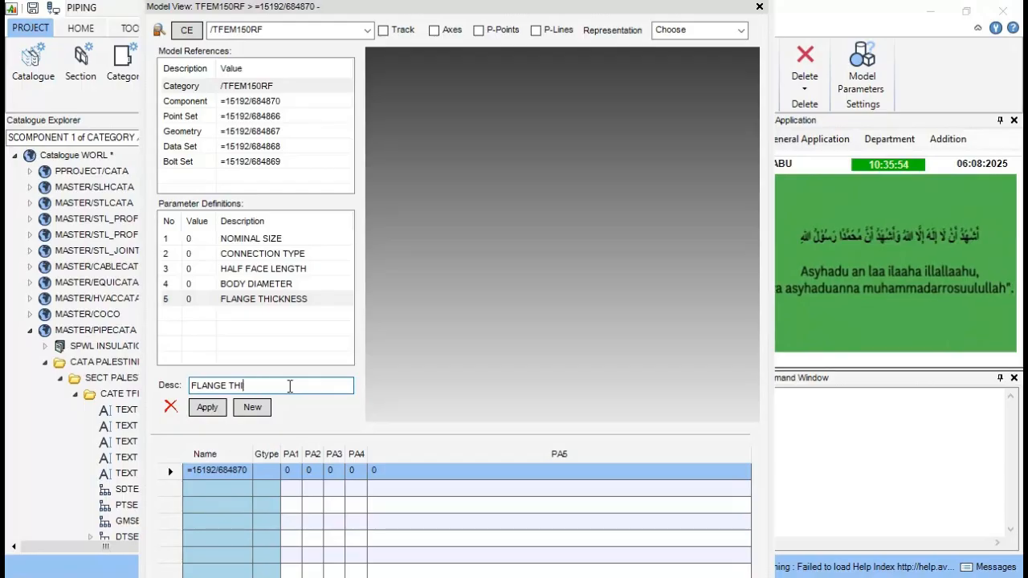
text(DIAMETER)
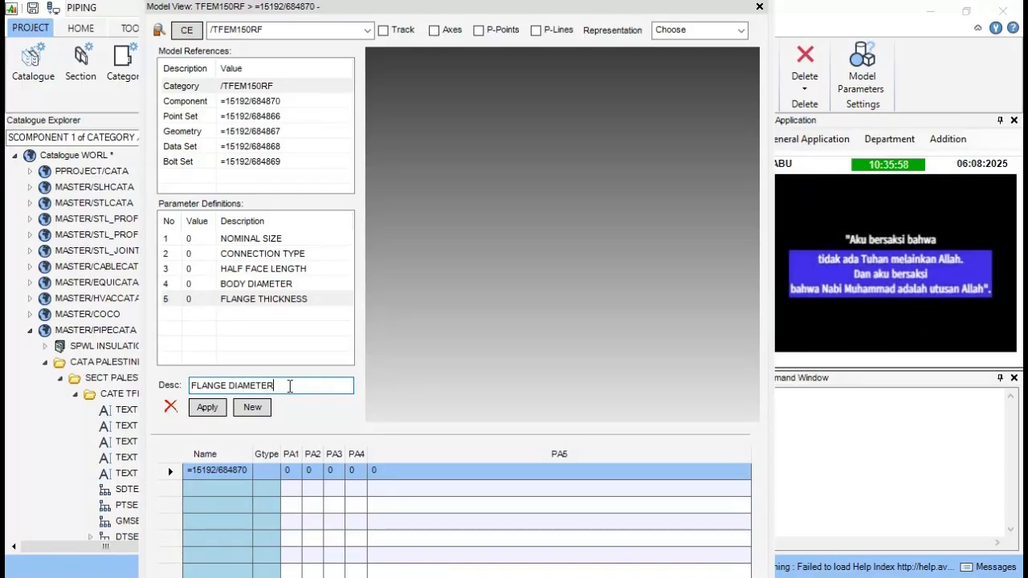
click(265, 407)
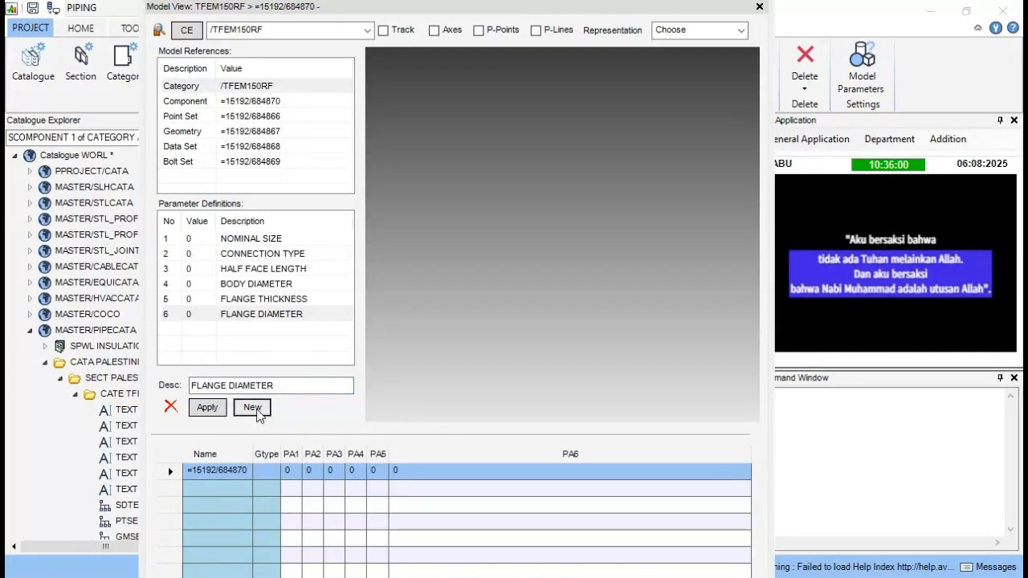
Add a seventh parameter definition with the description MTR BOX X-Y
drag(285, 386, 120, 395)
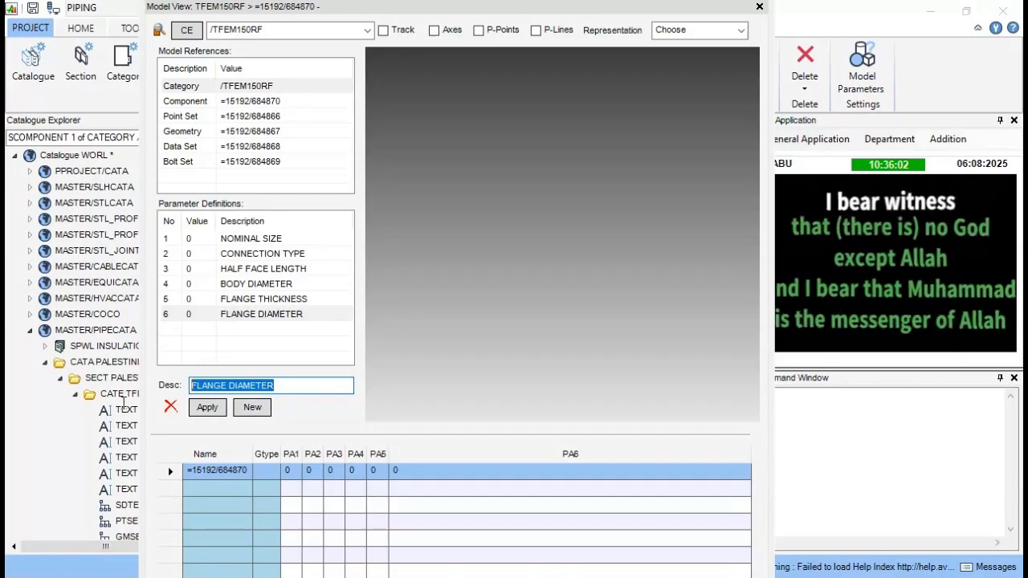
text(M)
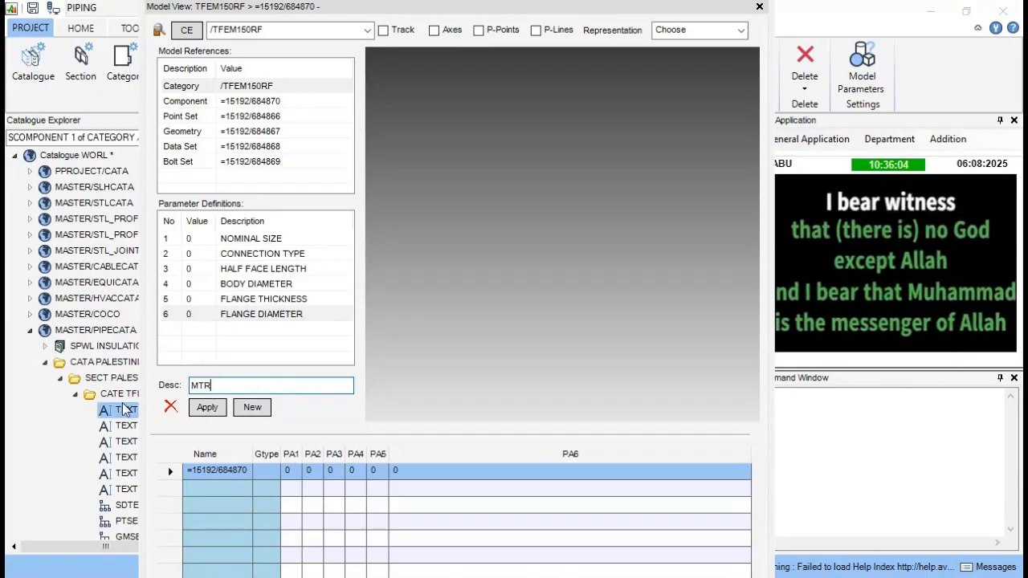
text(TR BOX )
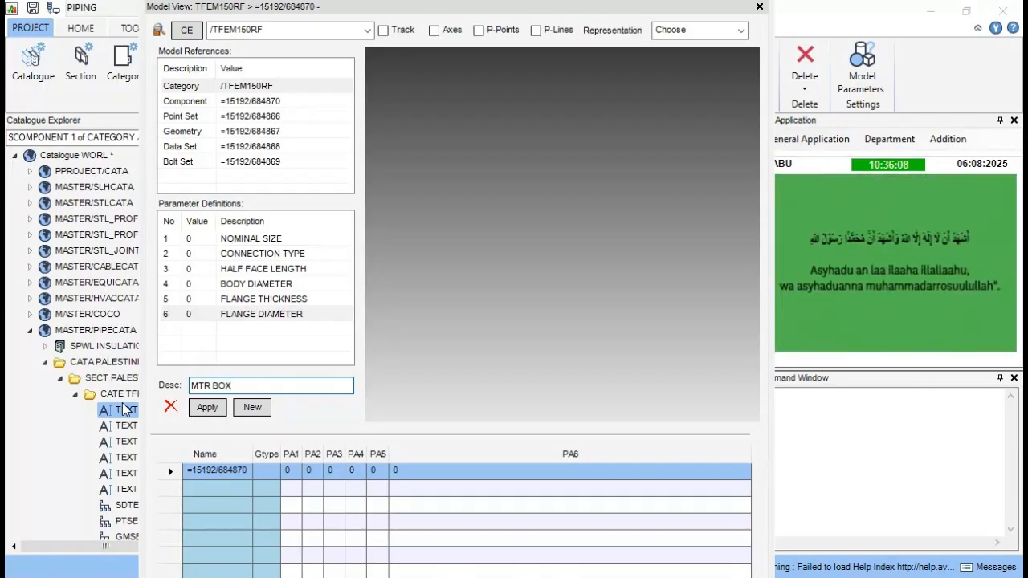
text(X-Y)
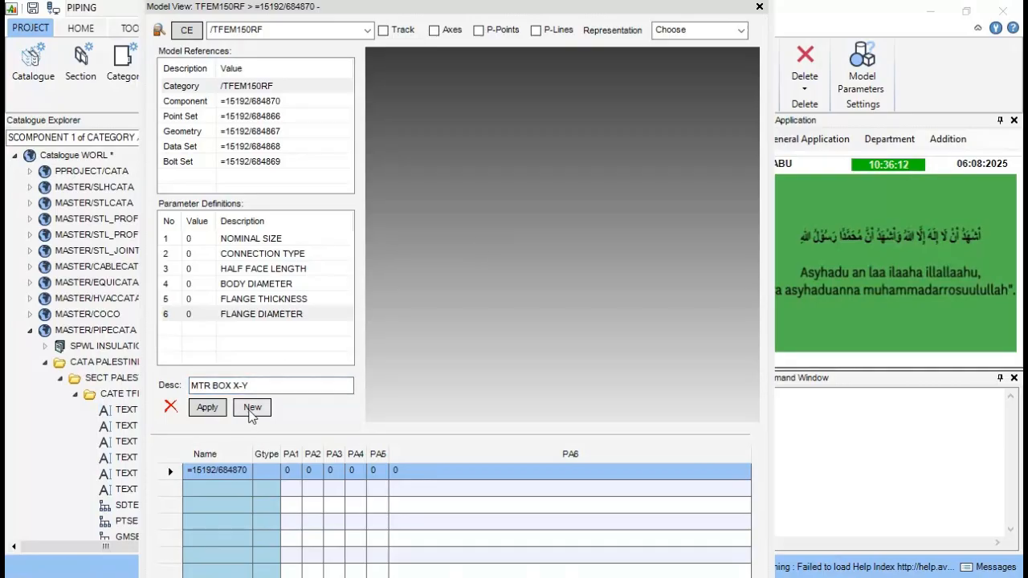
click(250, 407)
Add an eighth parameter definition with the description MTR BOX Z
click(270, 383)
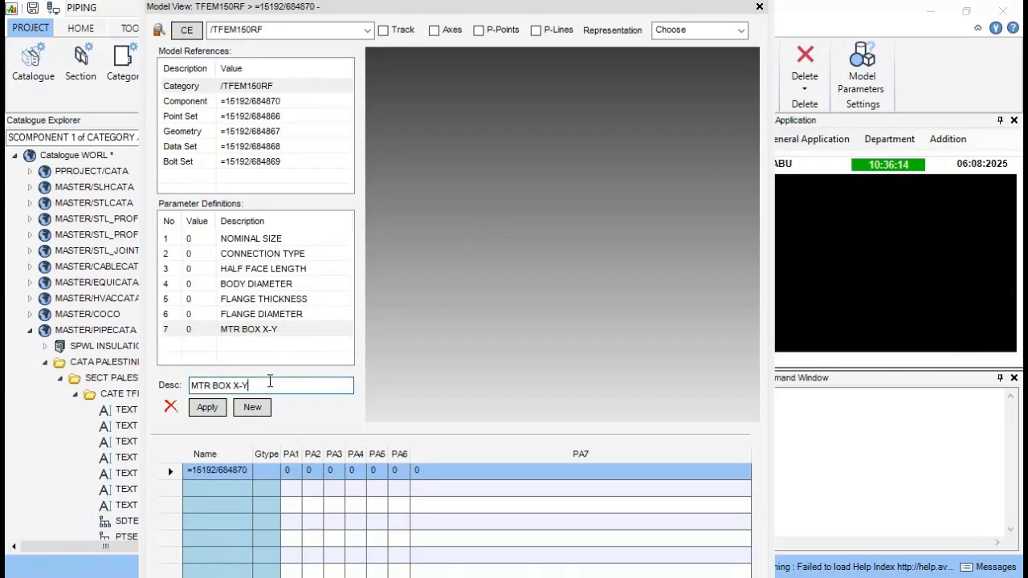
key(BackSpace)
key(BackSpace)
key(BackSpace)
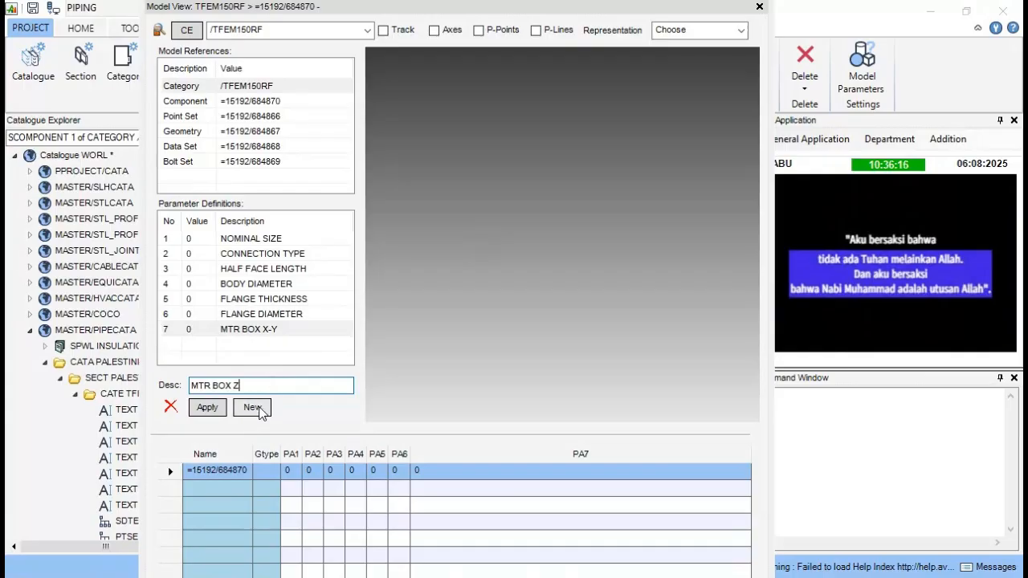
click(252, 407)
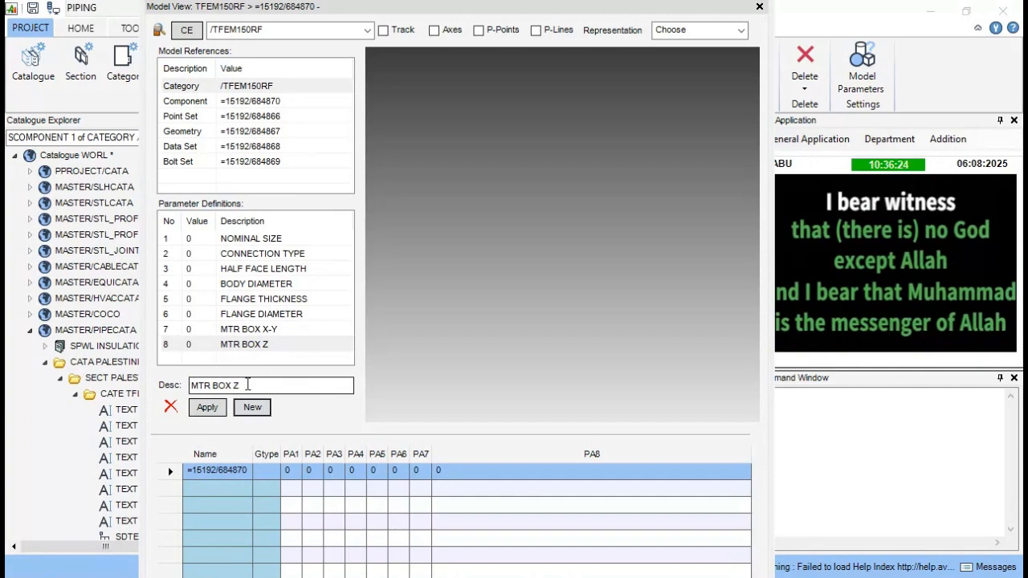
Add a ninth parameter definition with a blank description and close the category's model view
drag(247, 385, 164, 407)
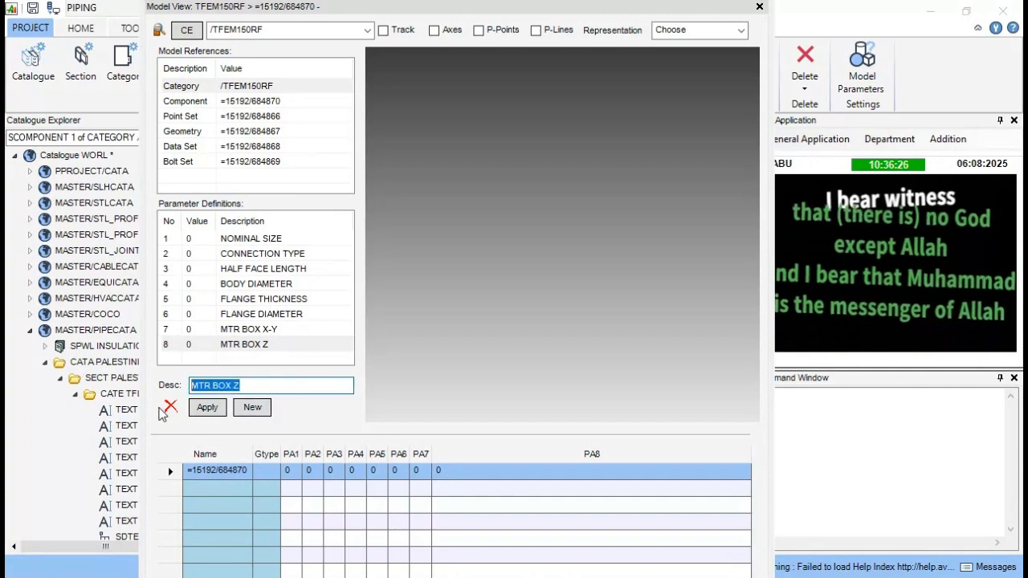
key(BackSpace)
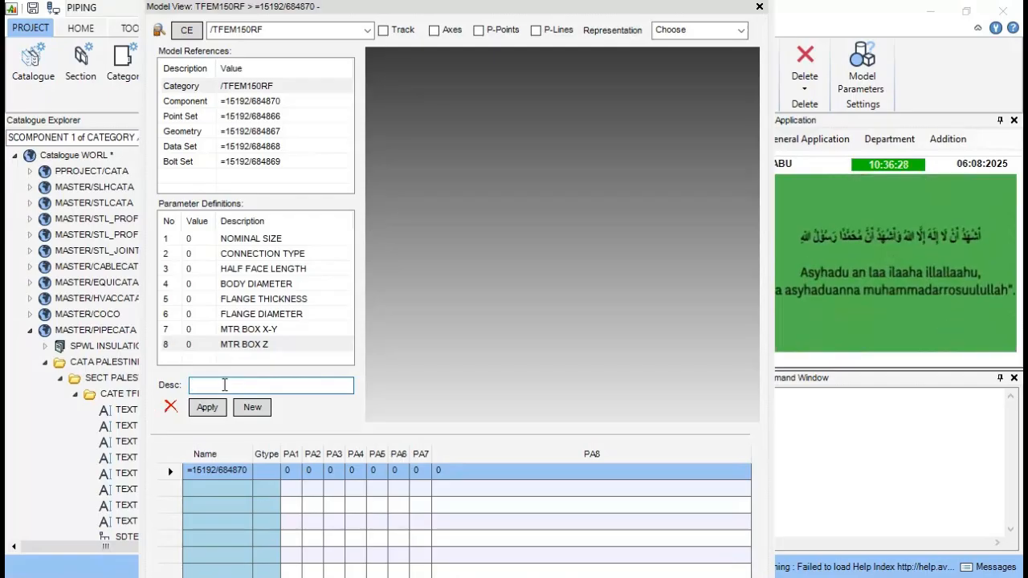
click(238, 401)
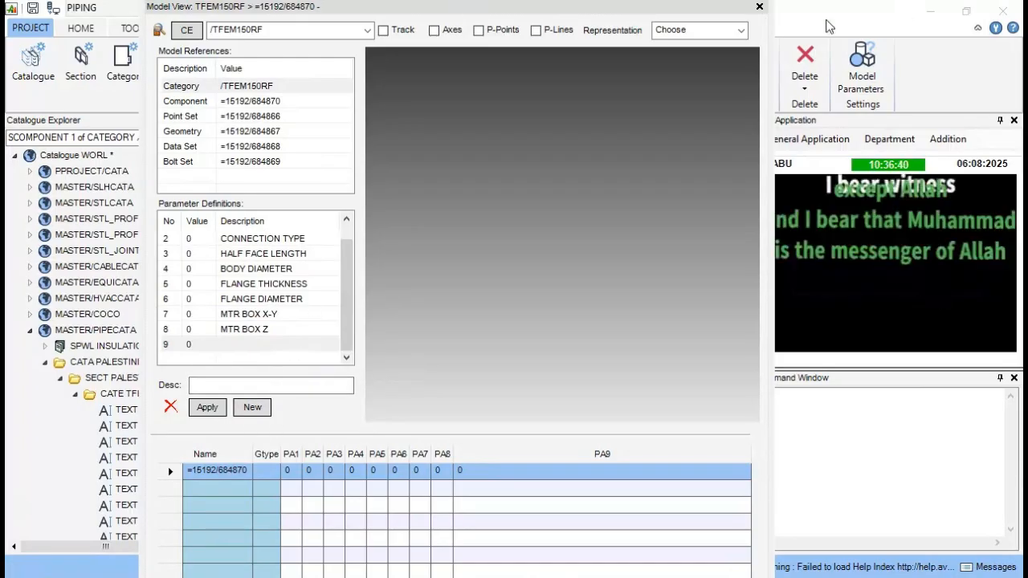
click(757, 10)
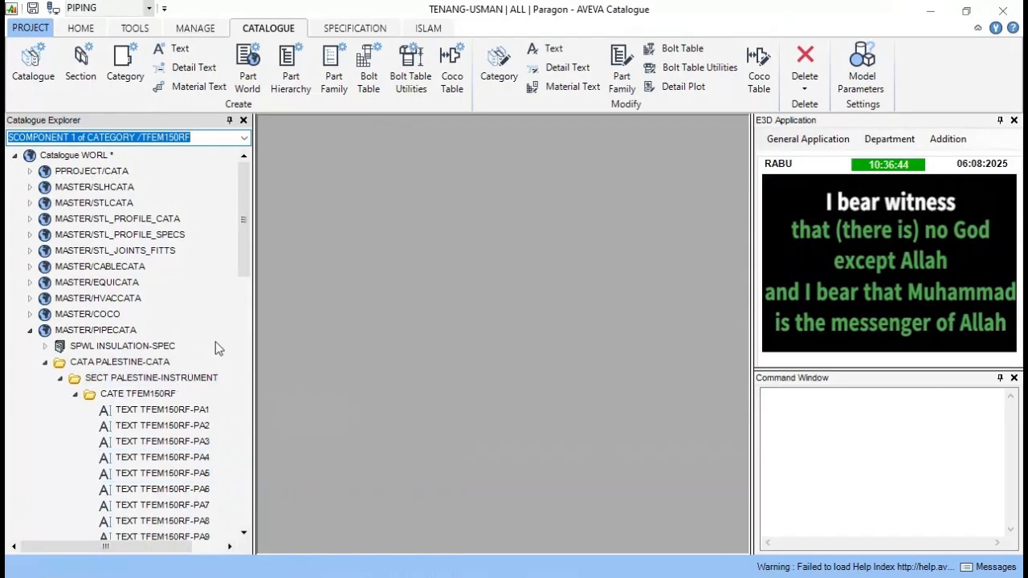
Make the TFEM150RF category the current element and query its name with the command Q NAM
drag(246, 275, 243, 330)
click(133, 233)
click(135, 219)
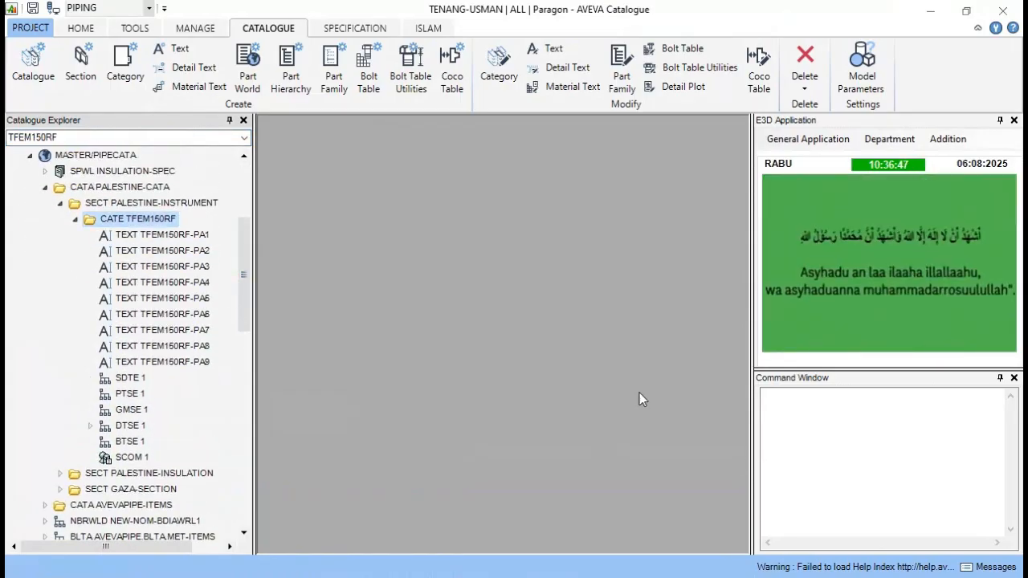
click(858, 459)
key(Return)
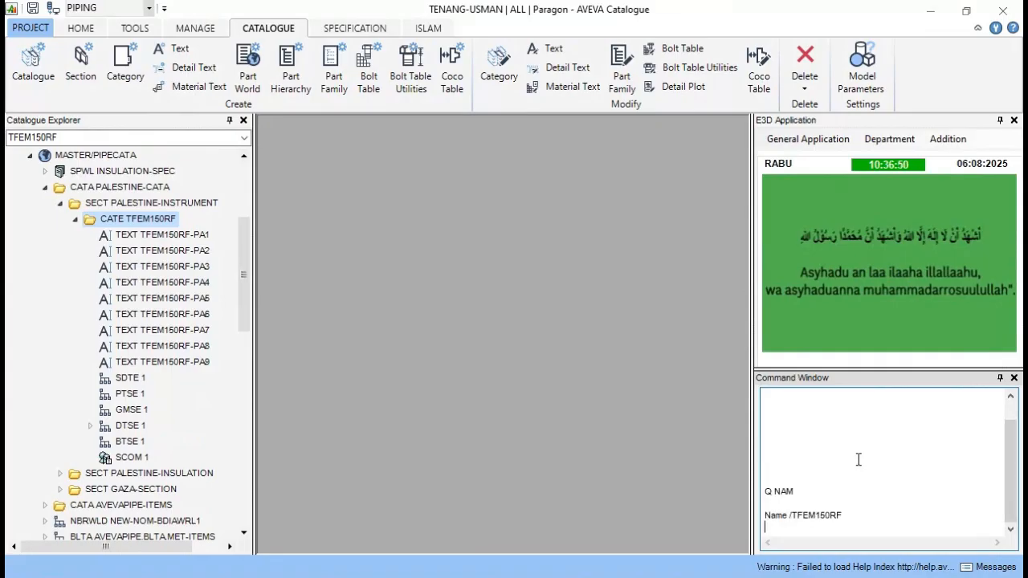
Name the category's SDTE 1 element /TFEM150RF-SDTE with a Name command
click(130, 378)
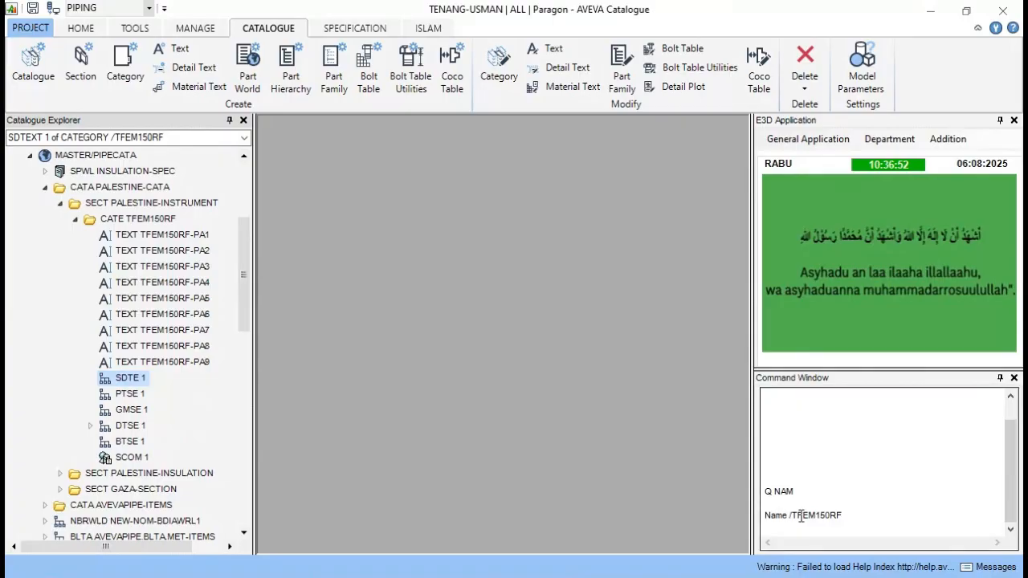
click(850, 516)
text(-)
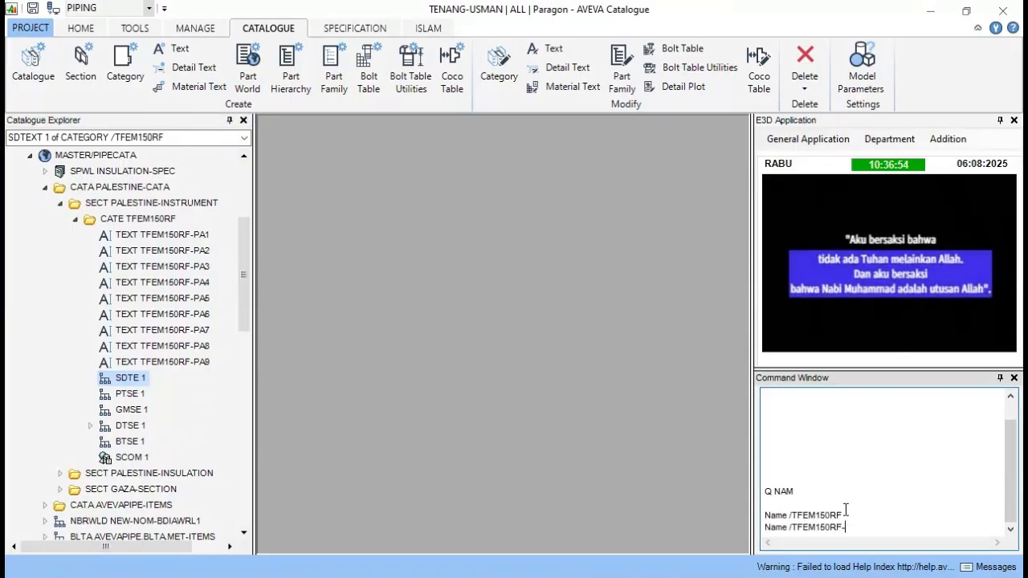
text(SDTE)
key(Return)
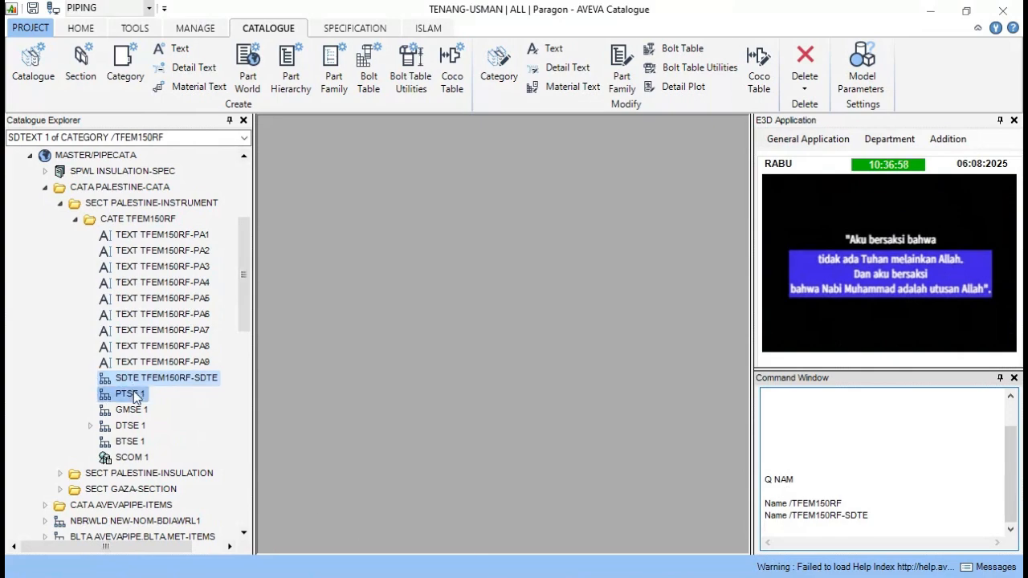
Name the category's point set, PTSE 1, /TFEM150RF-PTSE by reusing the previous Name command
click(130, 393)
click(894, 516)
key(BackSpace)
key(BackSpace)
key(BackSpace)
key(BackSpace)
key(BackSpace)
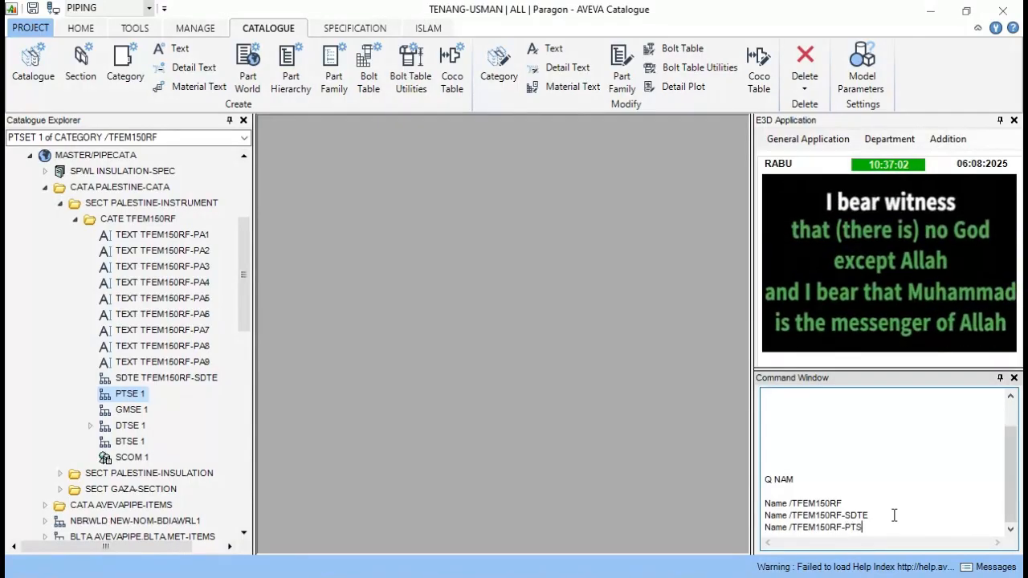
text(PTSE)
key(Return)
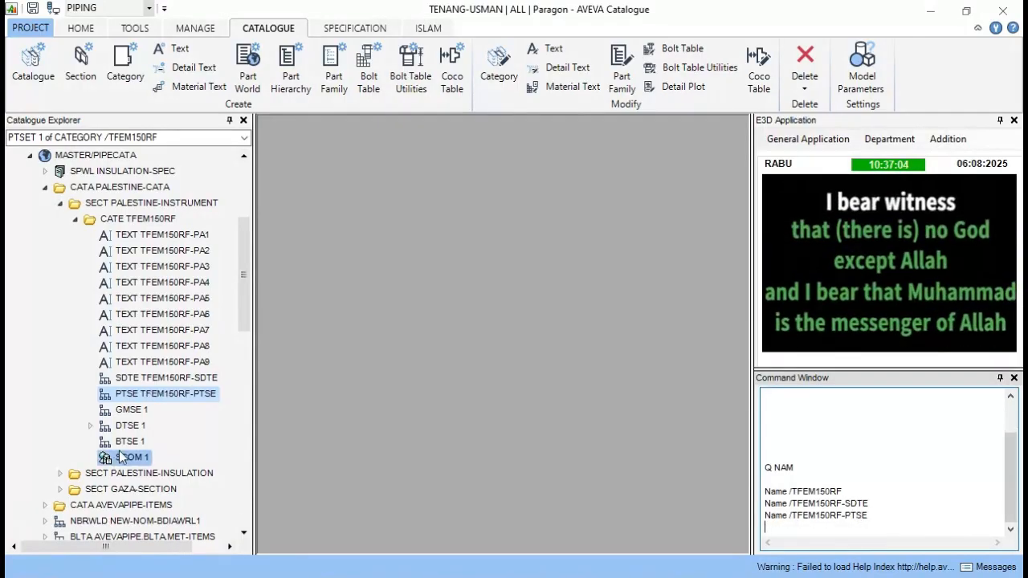
Name the category's geometry set, GMSE 1, /TFEM150RF-GMSE by reusing the previous Name command
click(133, 411)
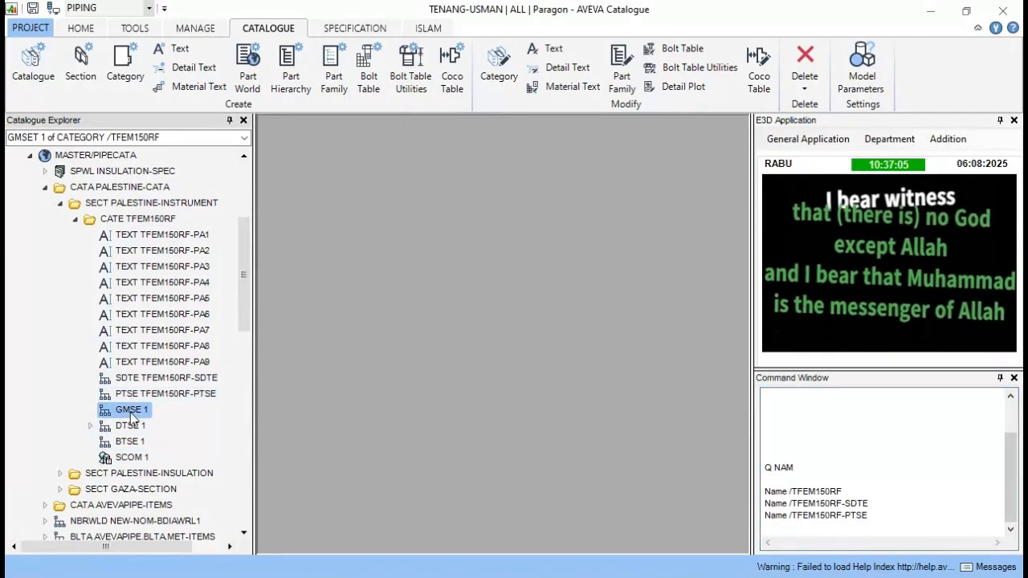
double_click(872, 514)
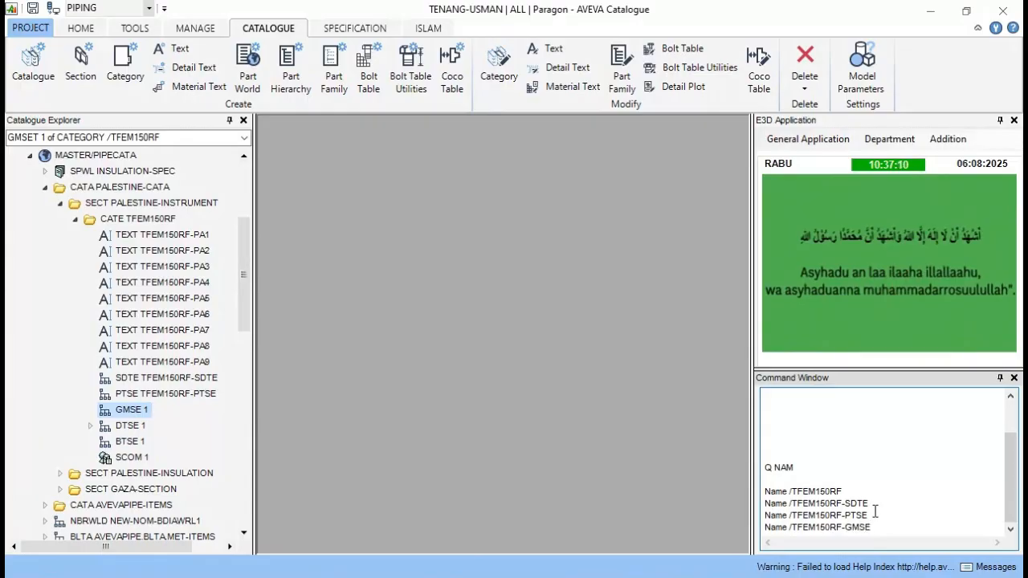
key(Return)
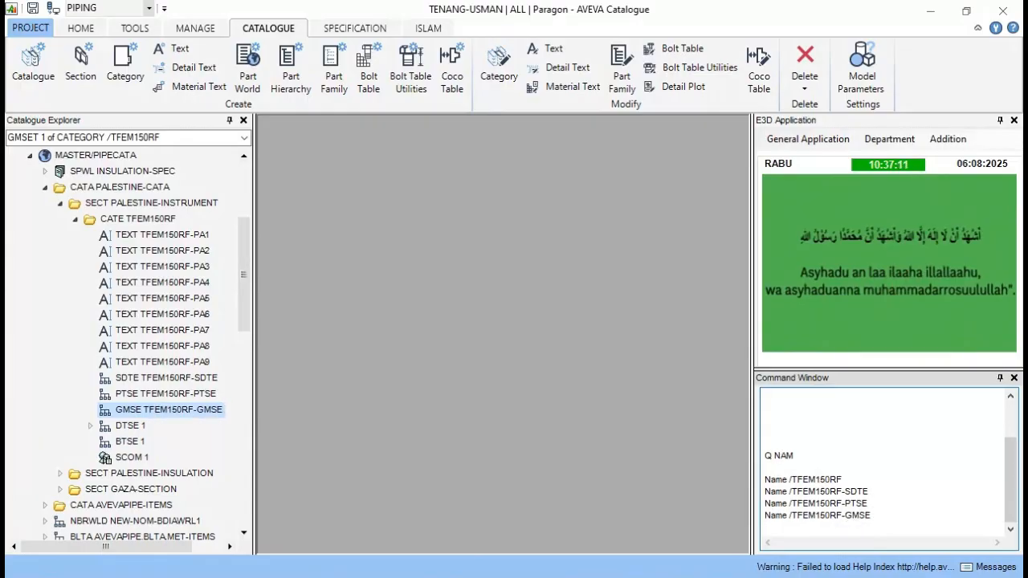
Name the category's data set, DTSE 1, /TFEM150RF-DTSE by reusing the previous Name command
click(129, 425)
click(904, 519)
key(Up)
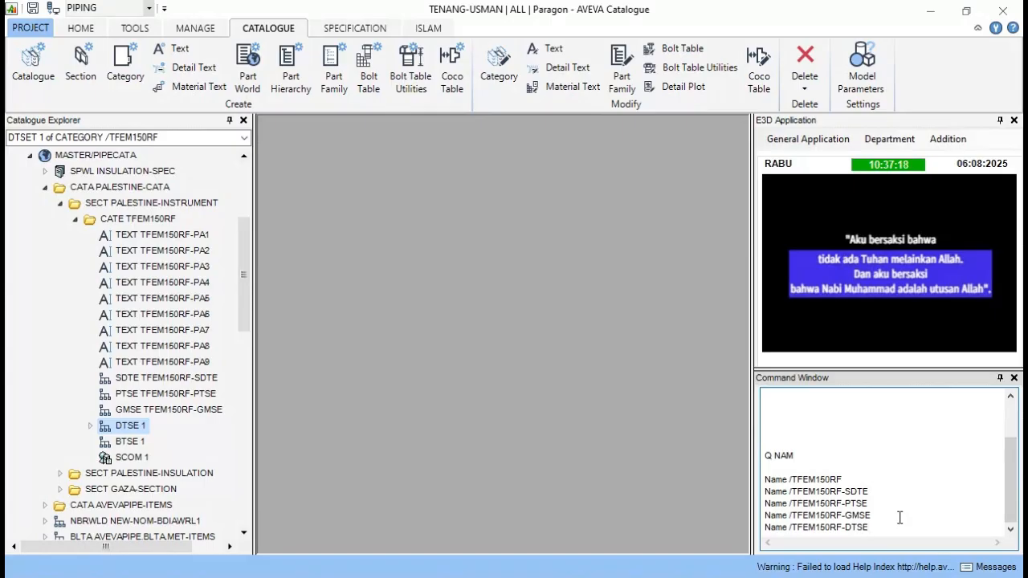
text(DTSE)
key(Return)
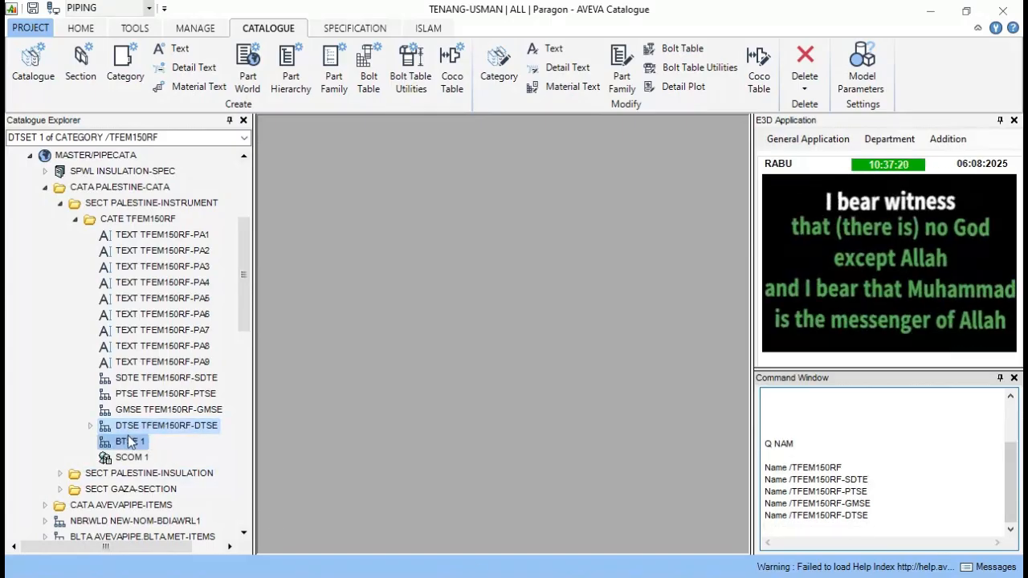
Name the category's bolt set, BTSE 1, /TFEM150RF-BTSE by reusing the previous Name command
click(130, 442)
click(890, 511)
key(Up)
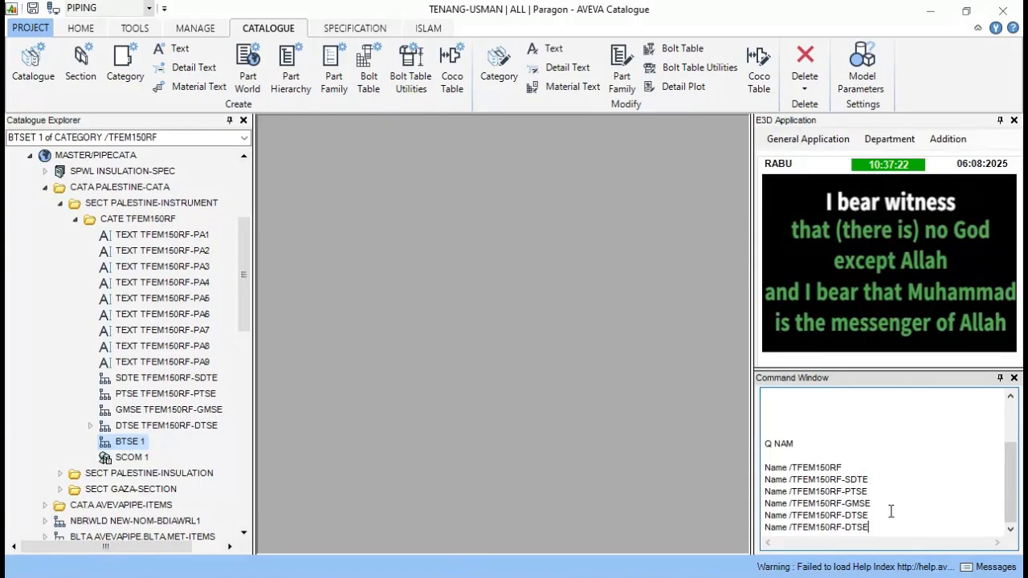
text(BTSE)
key(Return)
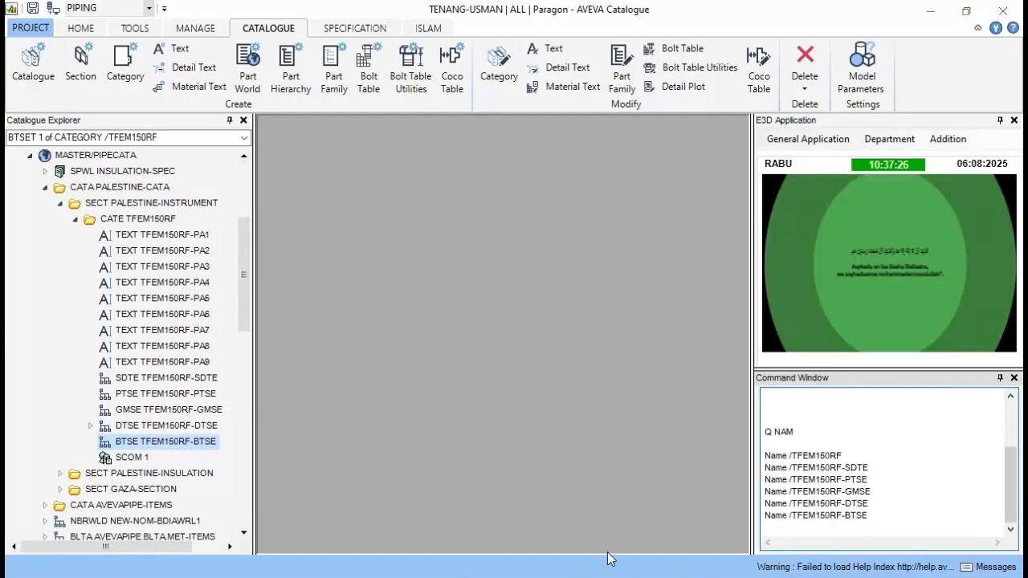
Name the component SCOM 1 of the category /TFEM150RFFF by extending the category's Name command
click(191, 459)
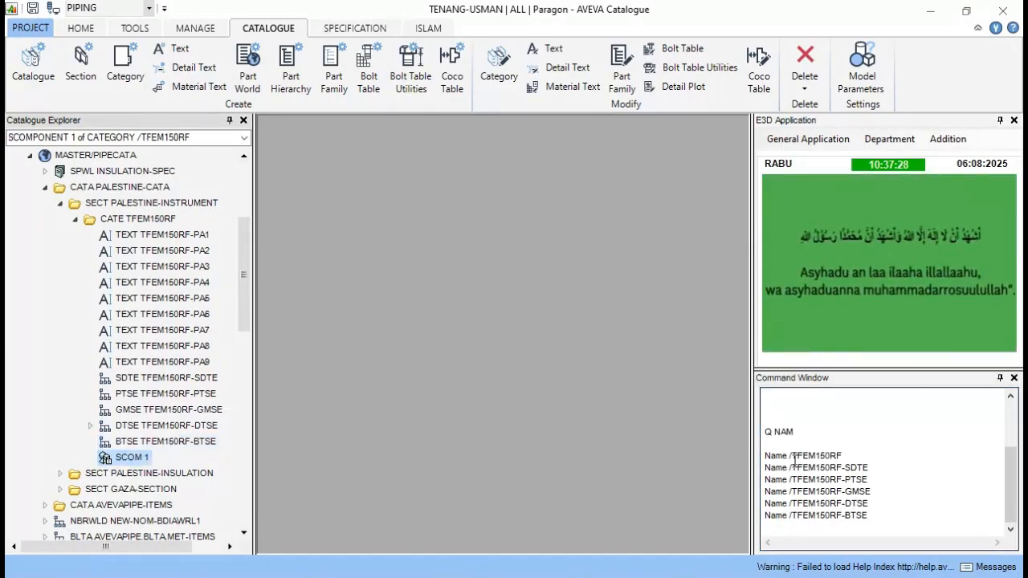
double_click(842, 455)
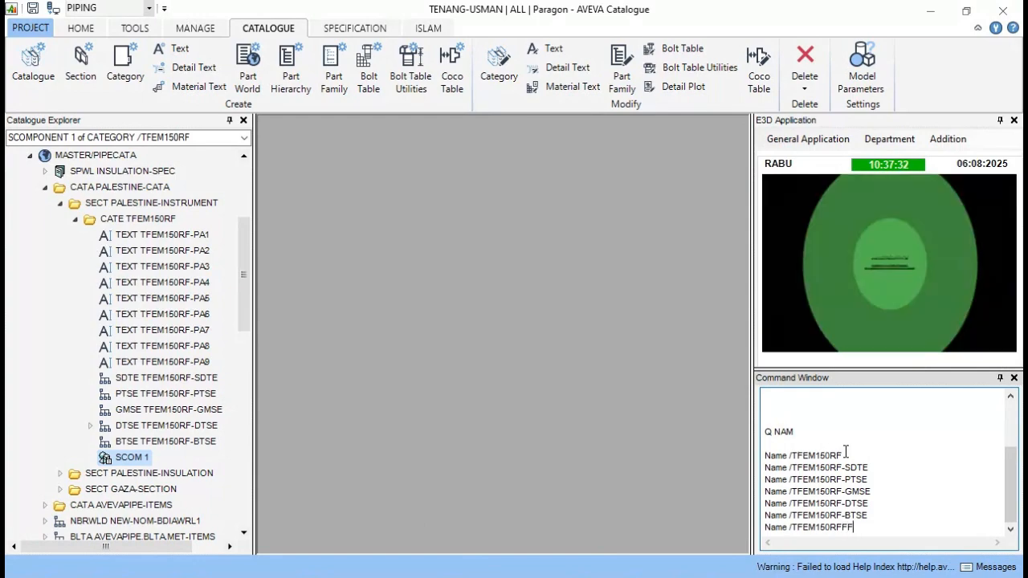
text(FF)
key(Return)
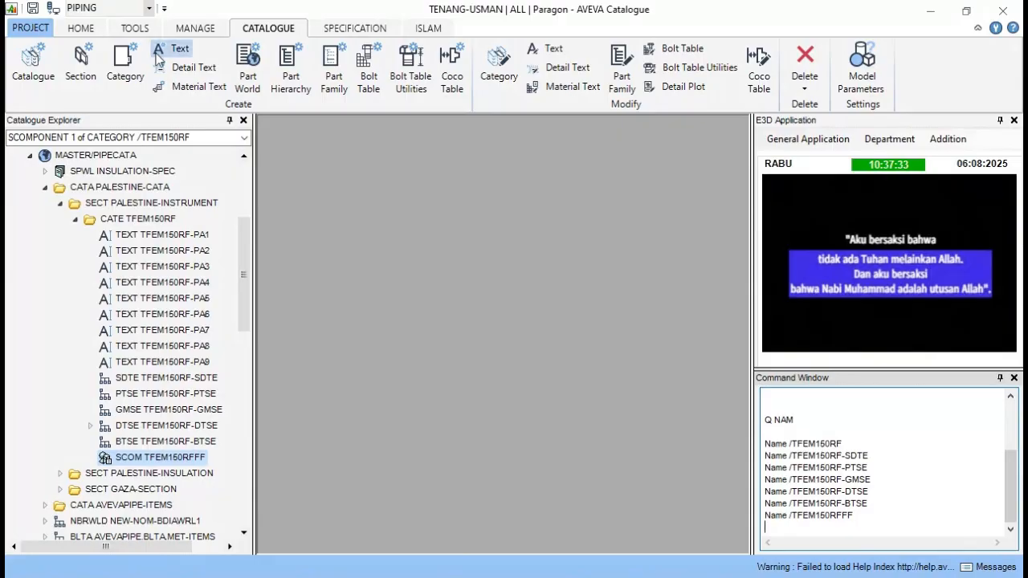
Copy the component /TFEM150RFFF within its category and rename the copy /TFEM150RFHH
click(80, 29)
click(29, 75)
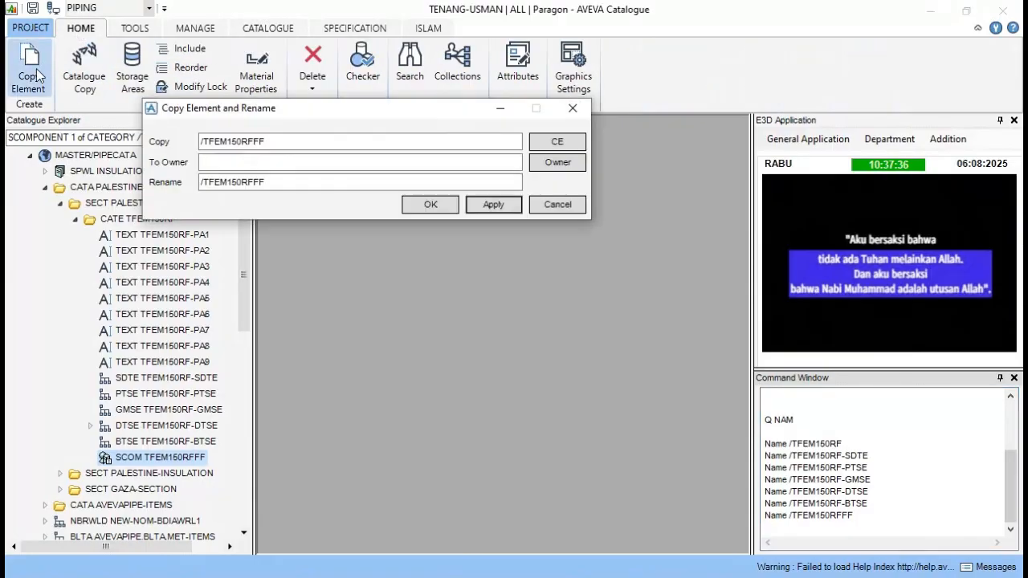
click(558, 143)
click(329, 181)
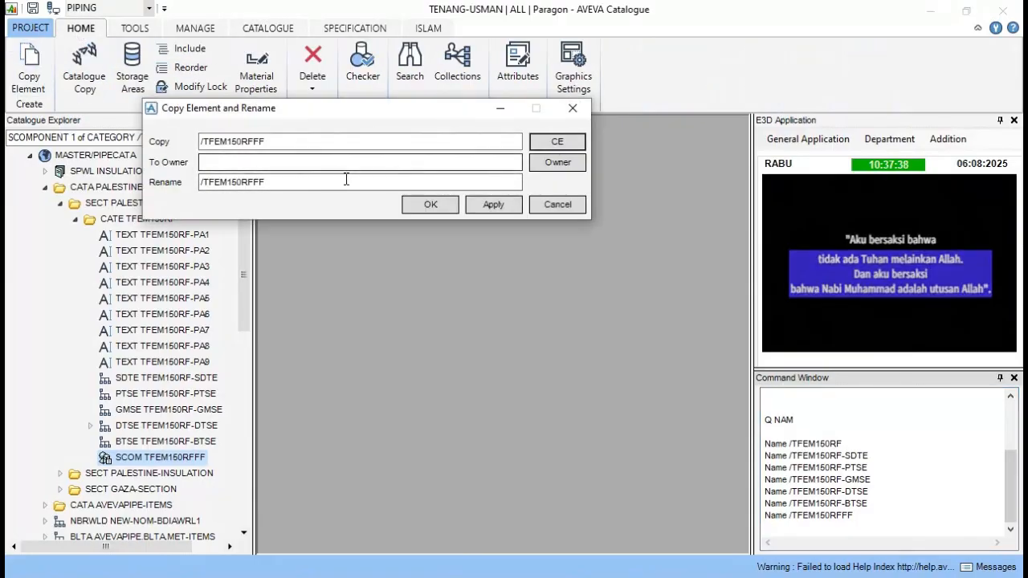
key(BackSpace)
key(BackSpace)
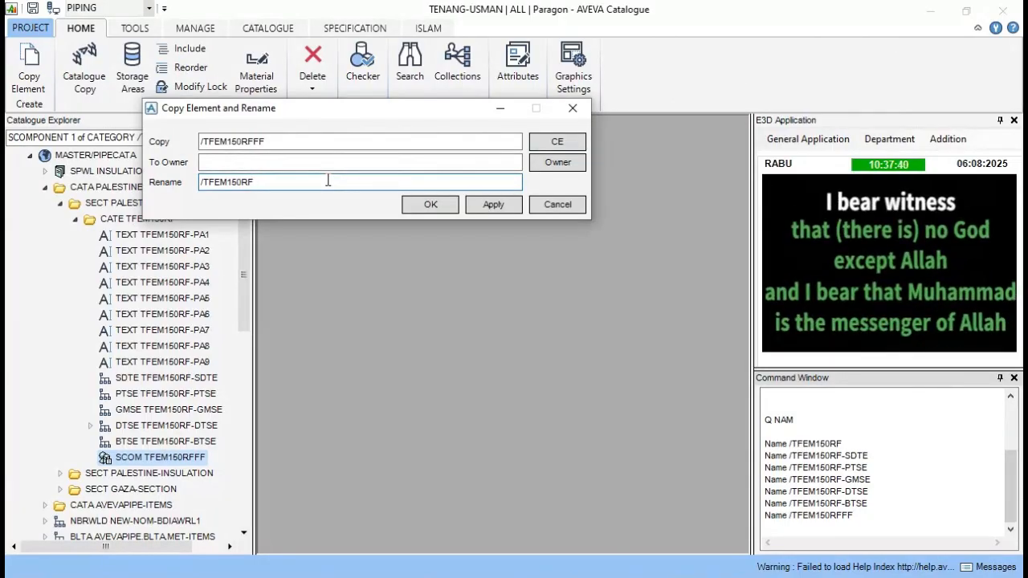
click(493, 204)
click(573, 110)
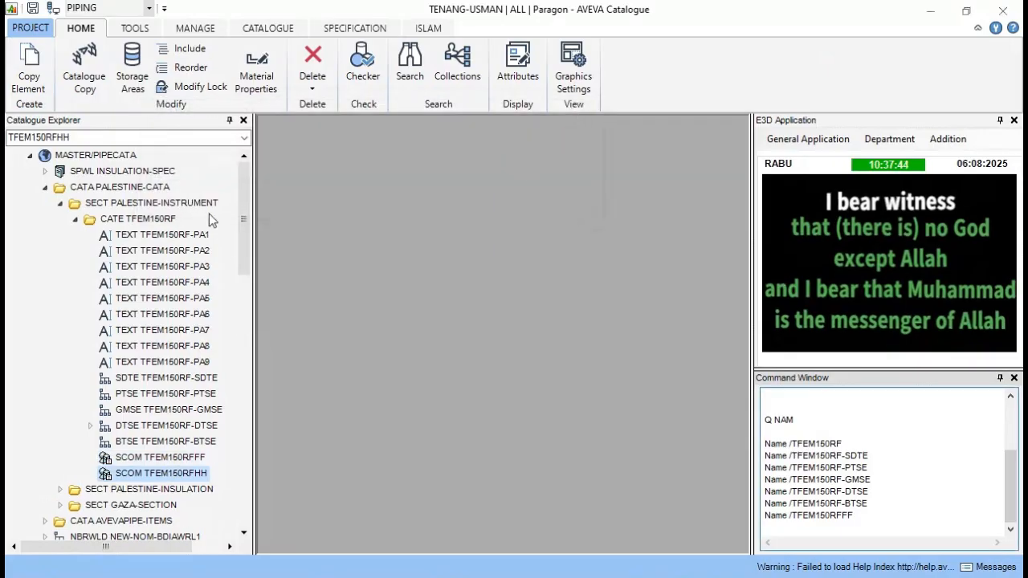
Open the category TFEM150RF for modification and set the Gtype of TFEM150RFFF and TFEM150RFHH to INST
click(147, 223)
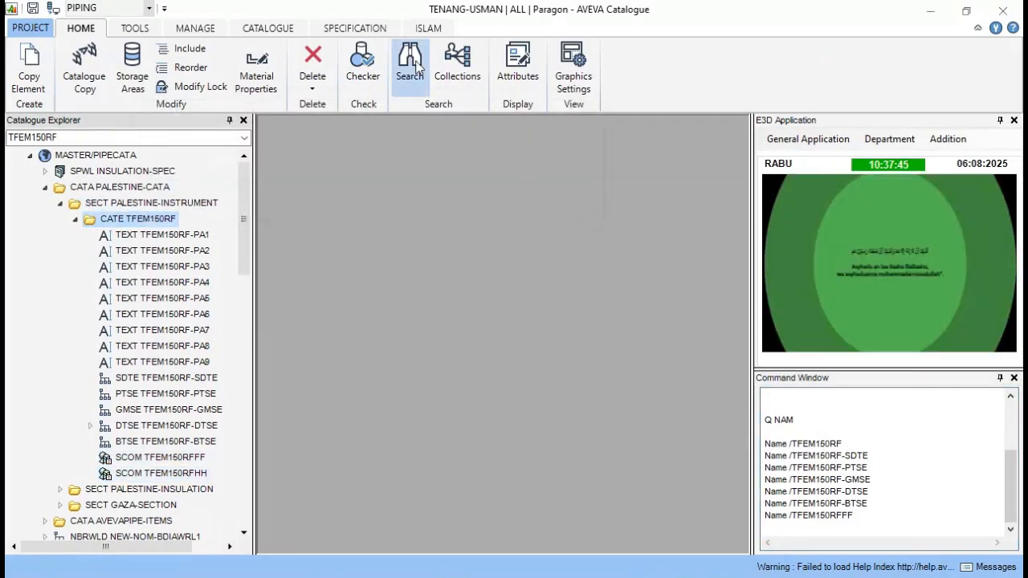
click(272, 28)
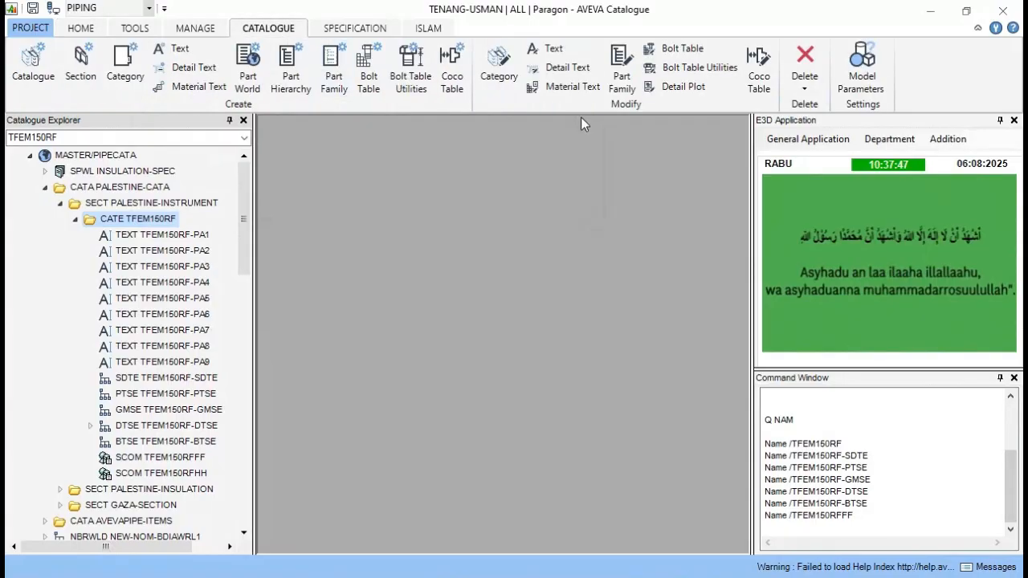
click(499, 76)
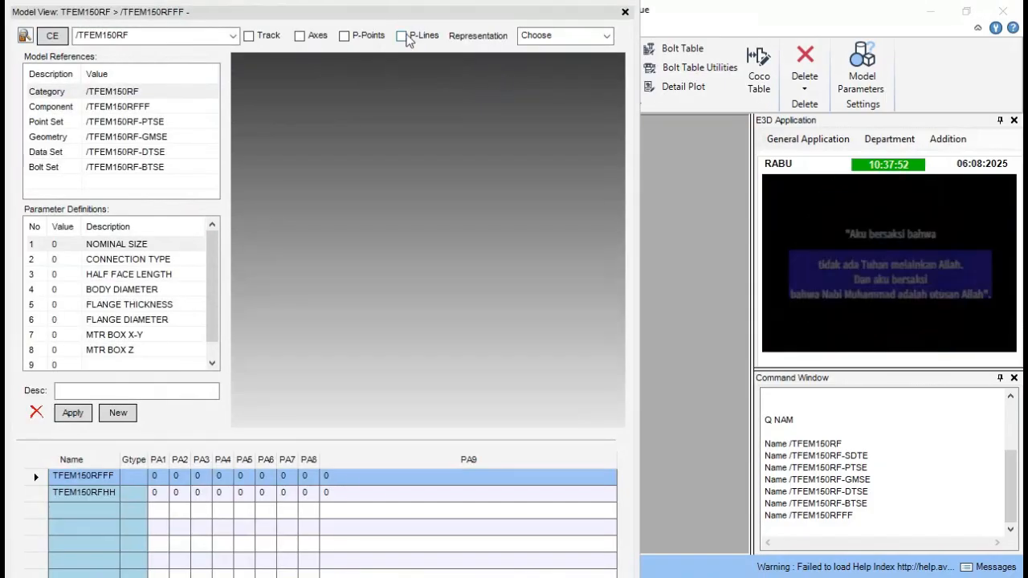
drag(401, 12, 523, 17)
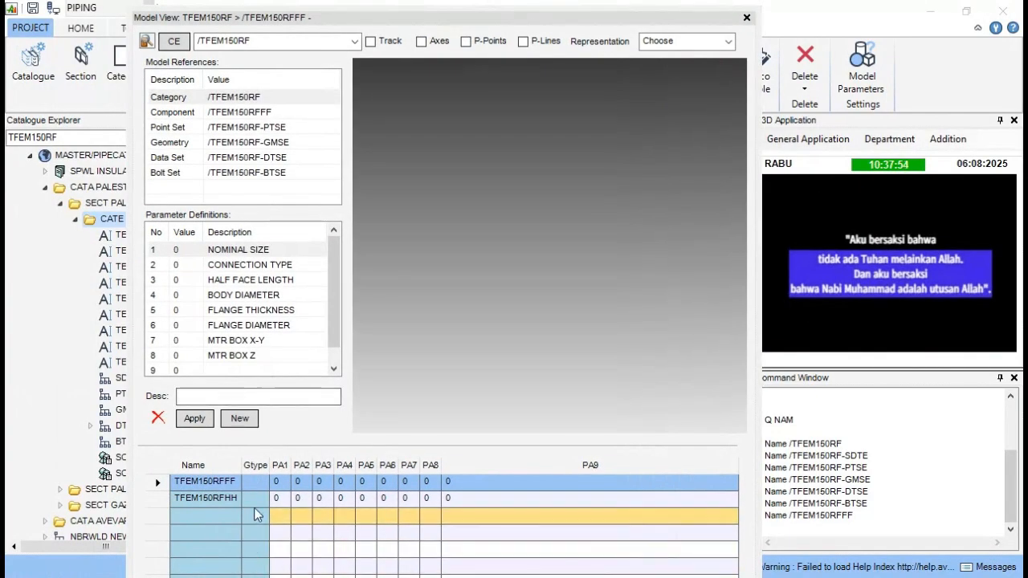
click(257, 482)
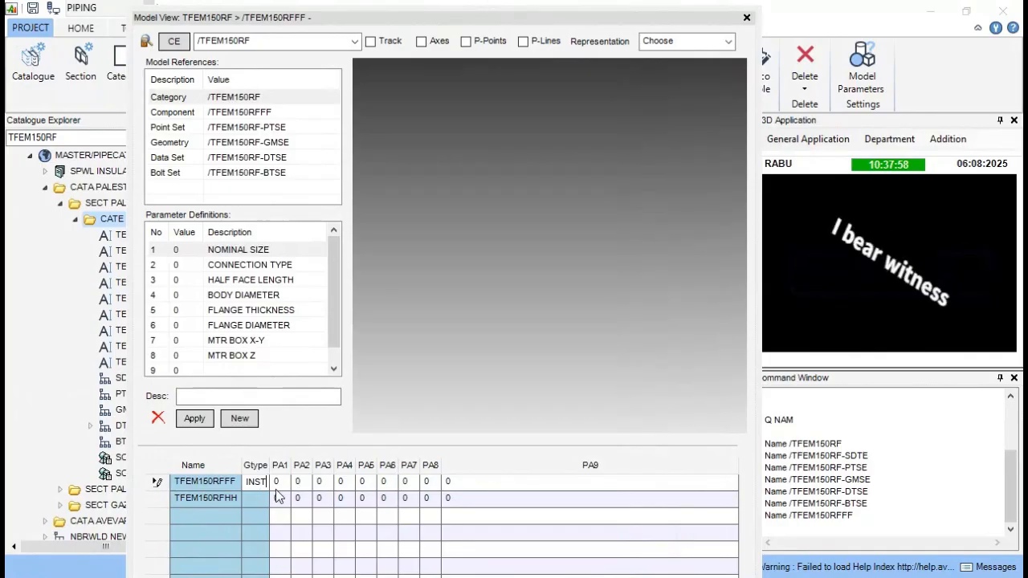
click(252, 498)
text(INST)
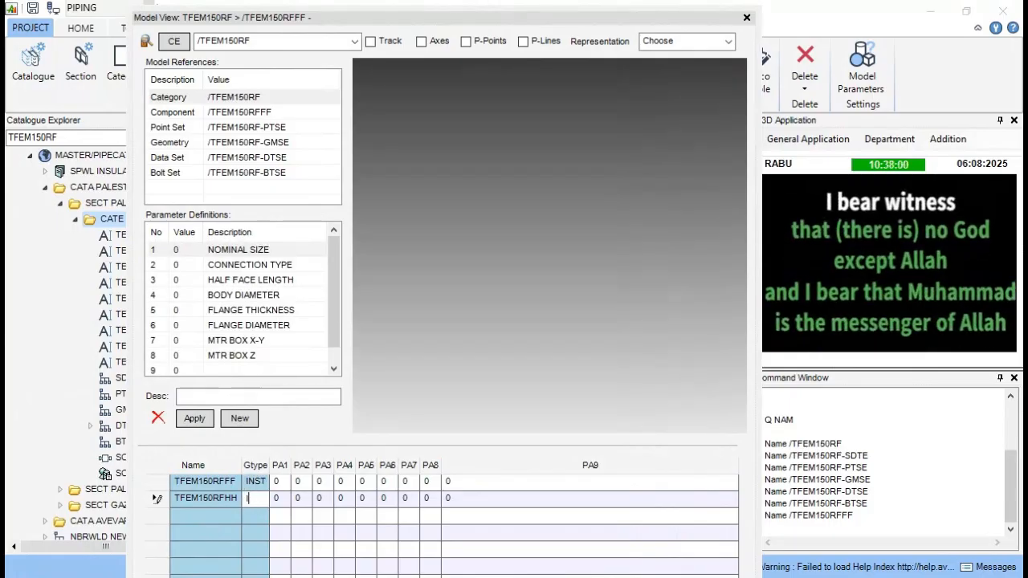
Set TFEM150RFFF's nominal size PA1 to 25 and connection type PA2 to FBB, widening the PA2 column
click(279, 486)
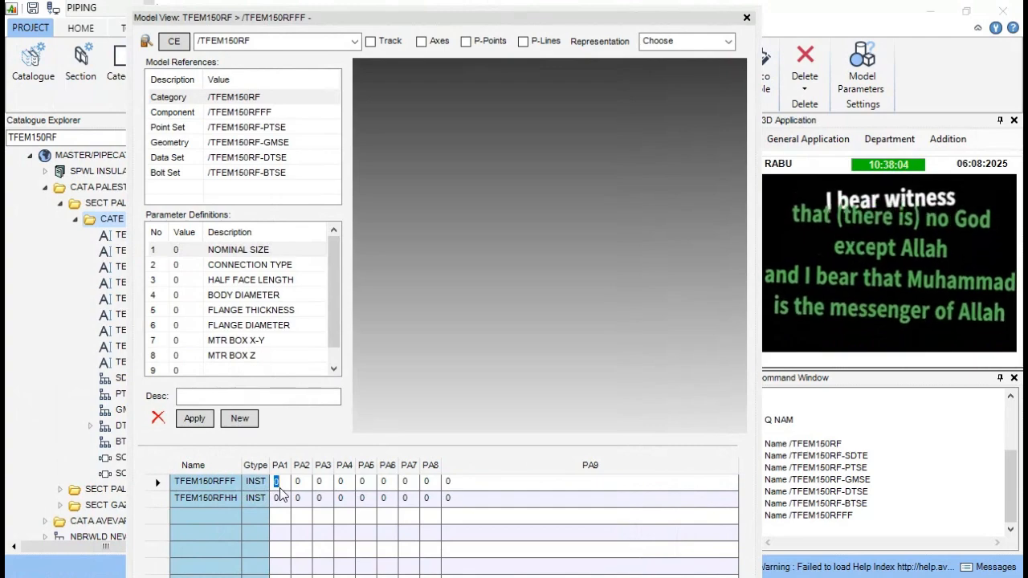
text(25)
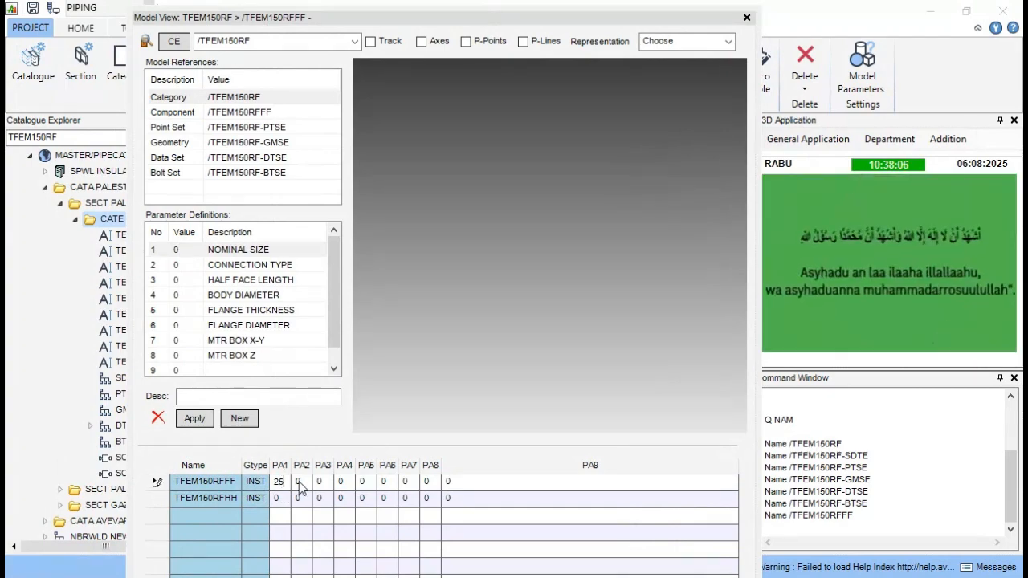
click(299, 484)
text(F)
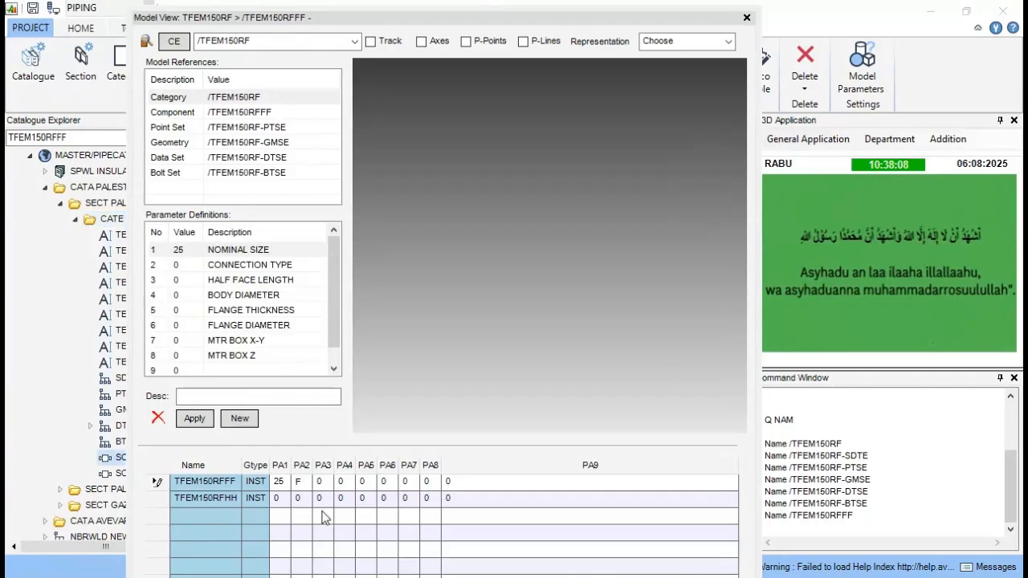
text(BB)
click(321, 498)
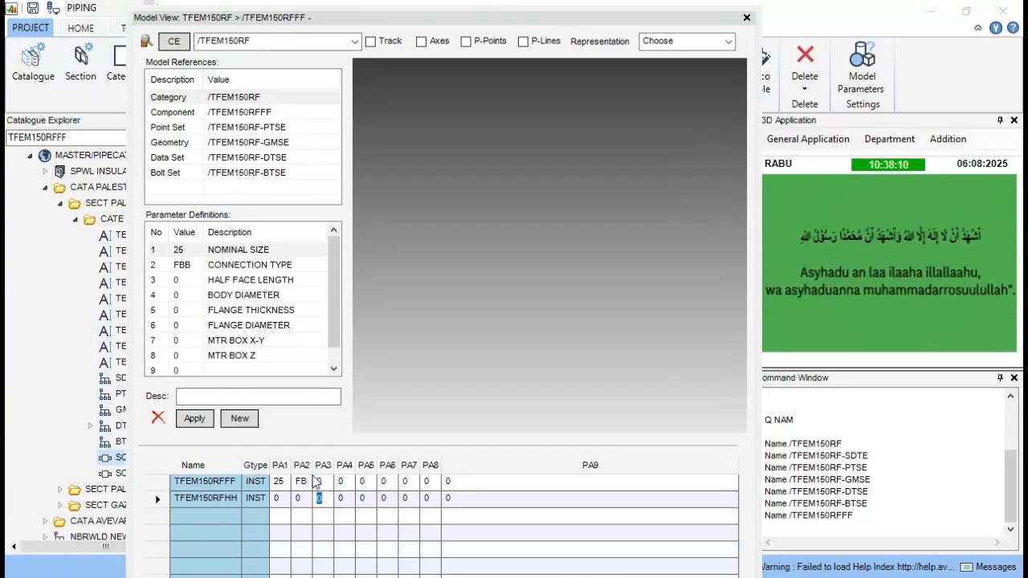
drag(312, 465, 319, 466)
Set TFEM150RFFF's half face length PA3 to 102, body diameter PA4 to 49 and flange thickness PA5 to 15
click(330, 482)
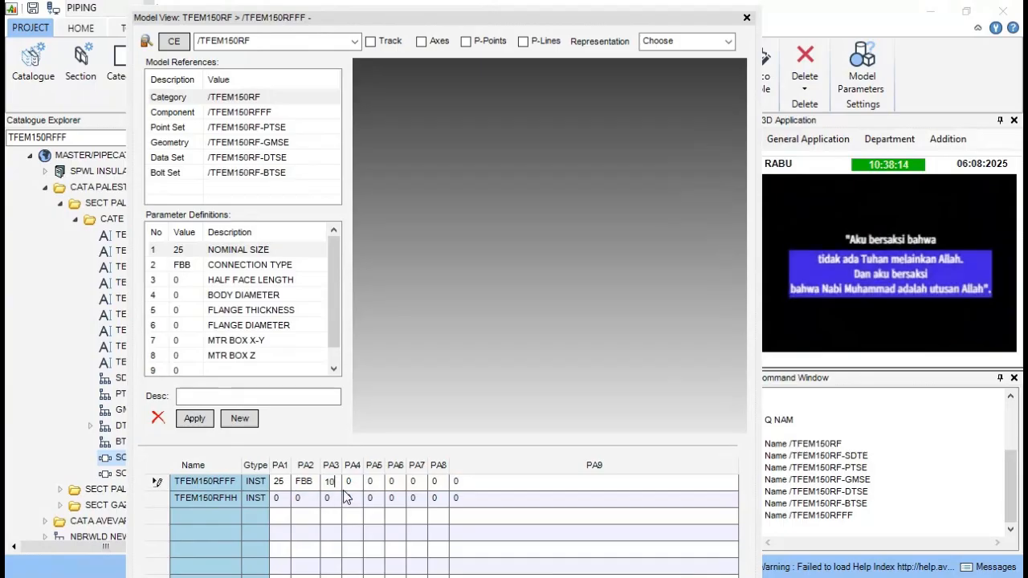
text(102)
click(357, 482)
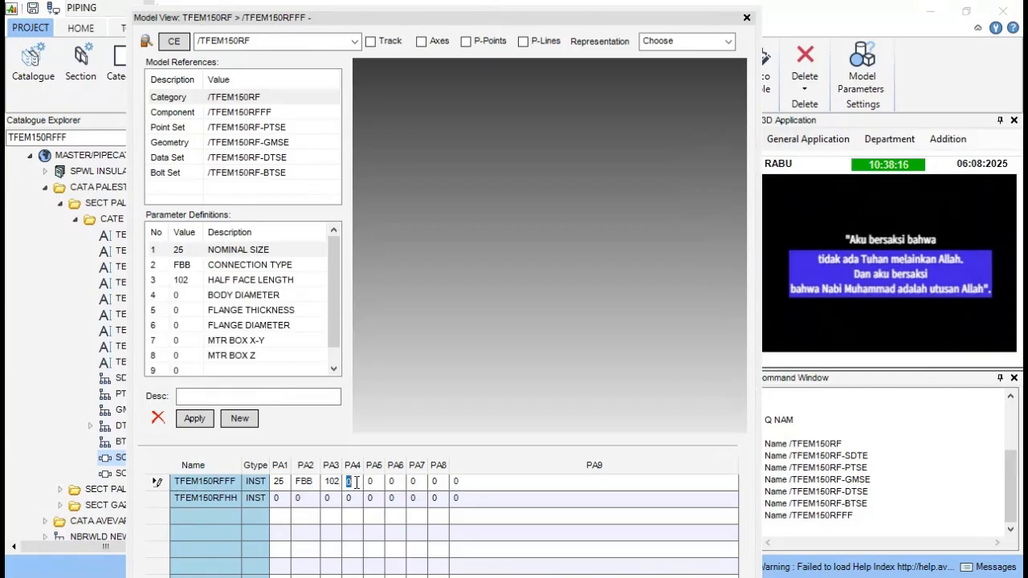
text(49)
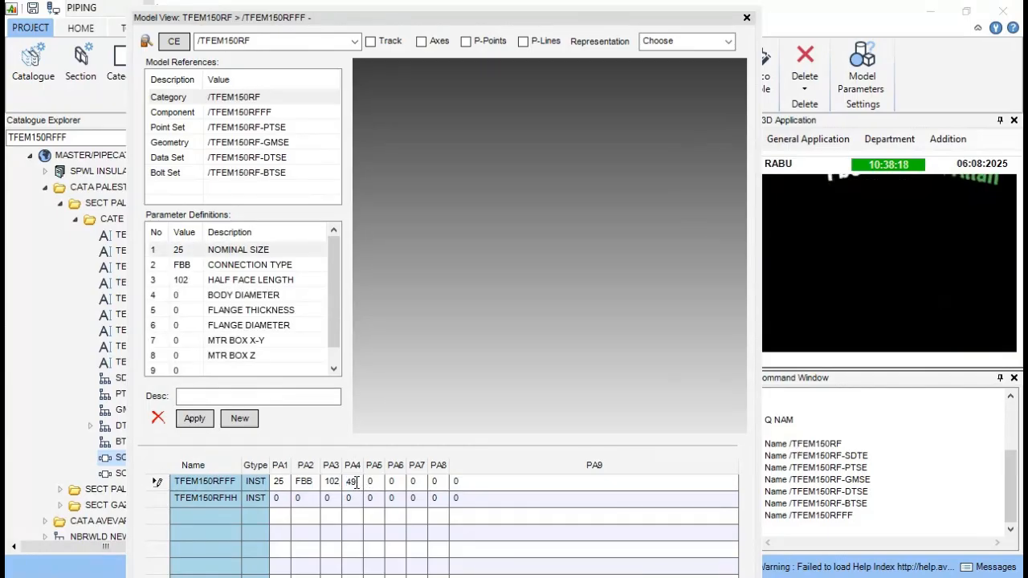
click(372, 481)
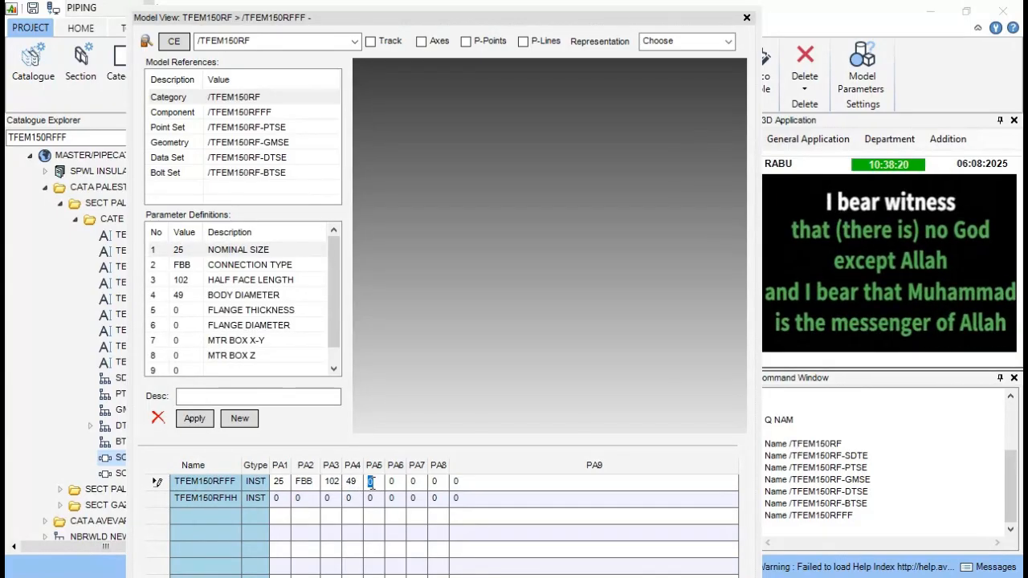
text(15)
Set TFEM150RFFF's flange diameter PA6 to 108, MTR box X-Y PA7 to 75 and MTR box Z PA8 to 15
click(395, 481)
text(10)
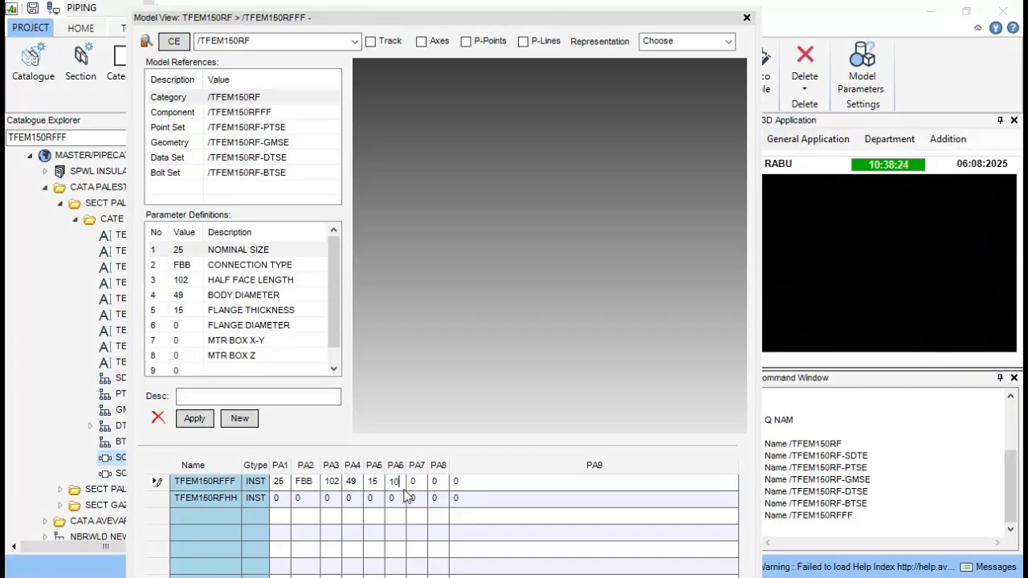
text(8)
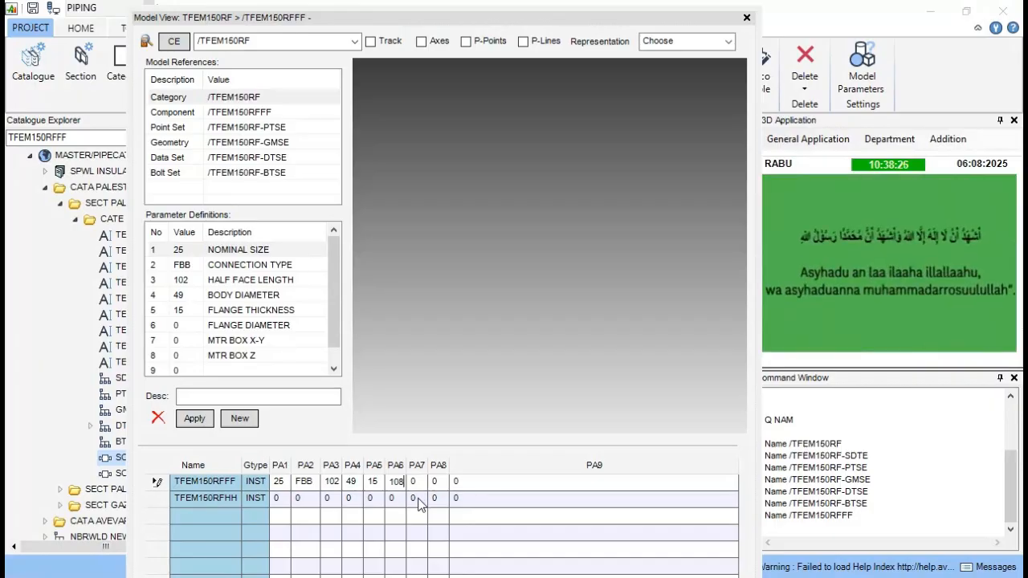
click(417, 482)
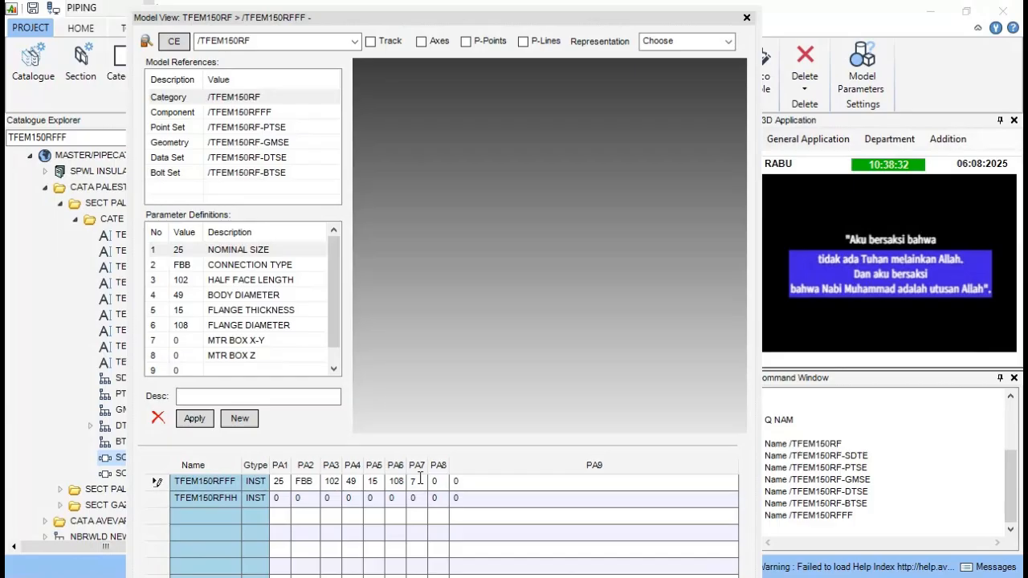
click(434, 482)
text(15)
Set TFEM150RFHH's PA1 to 40, PA2 to FBB, PA3 to 115 and PA4 to 65
click(285, 499)
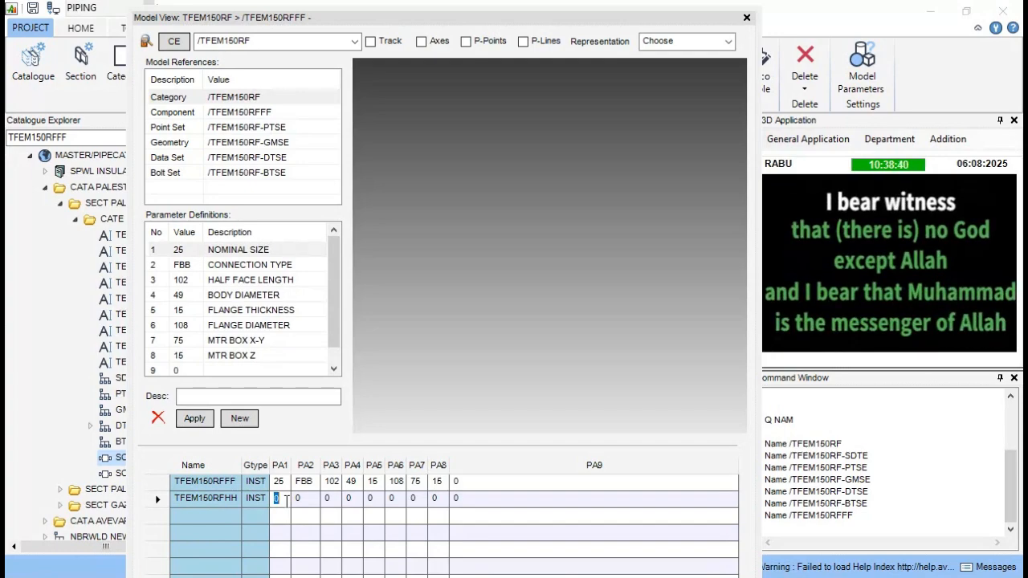
text(40)
click(301, 500)
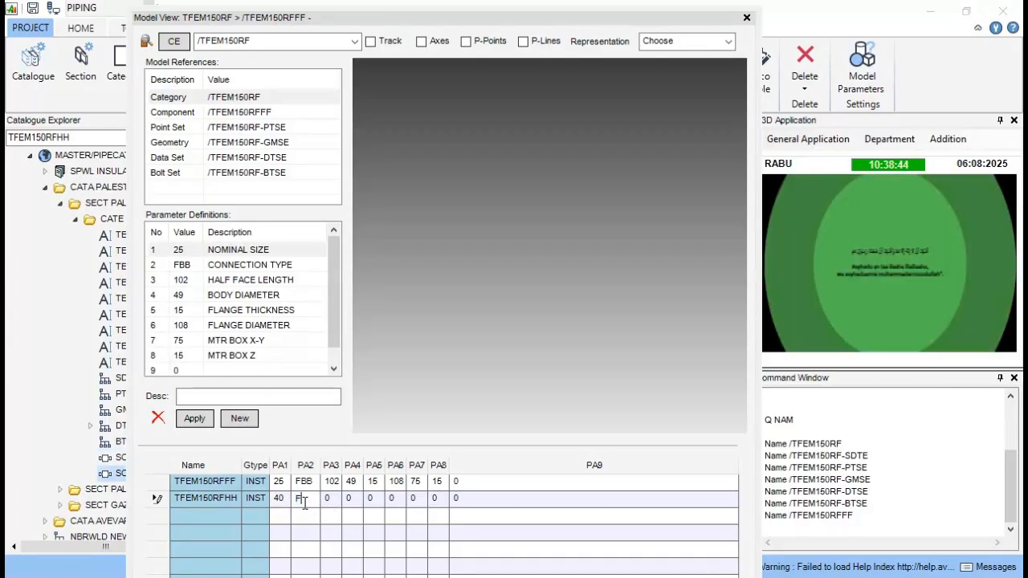
text(FBB)
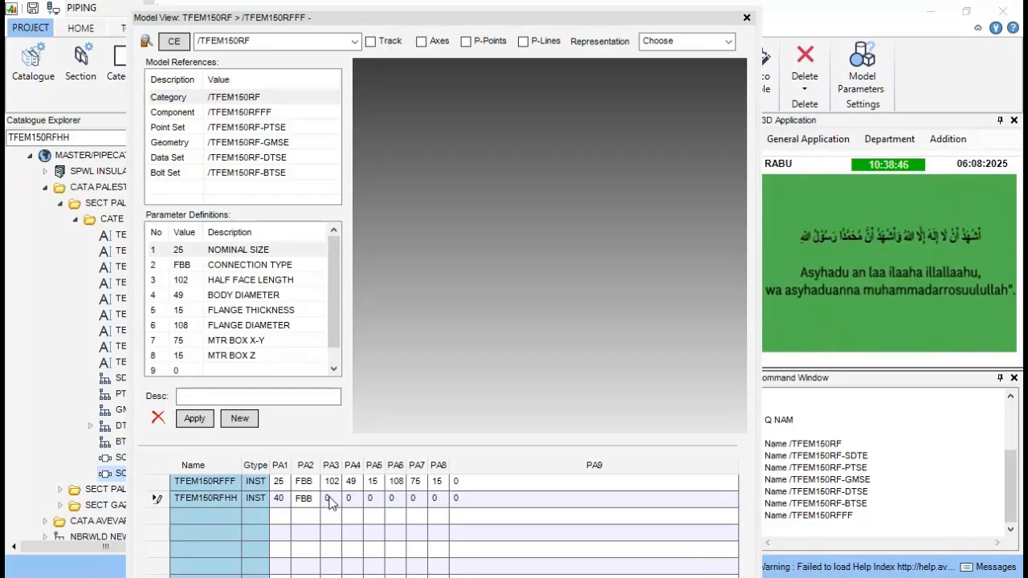
click(330, 499)
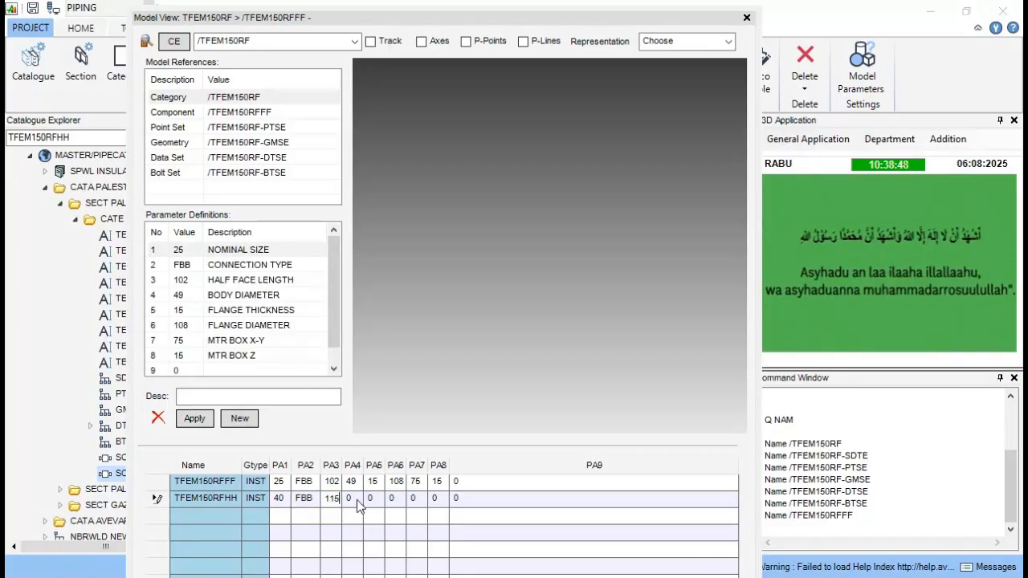
click(353, 499)
text(65)
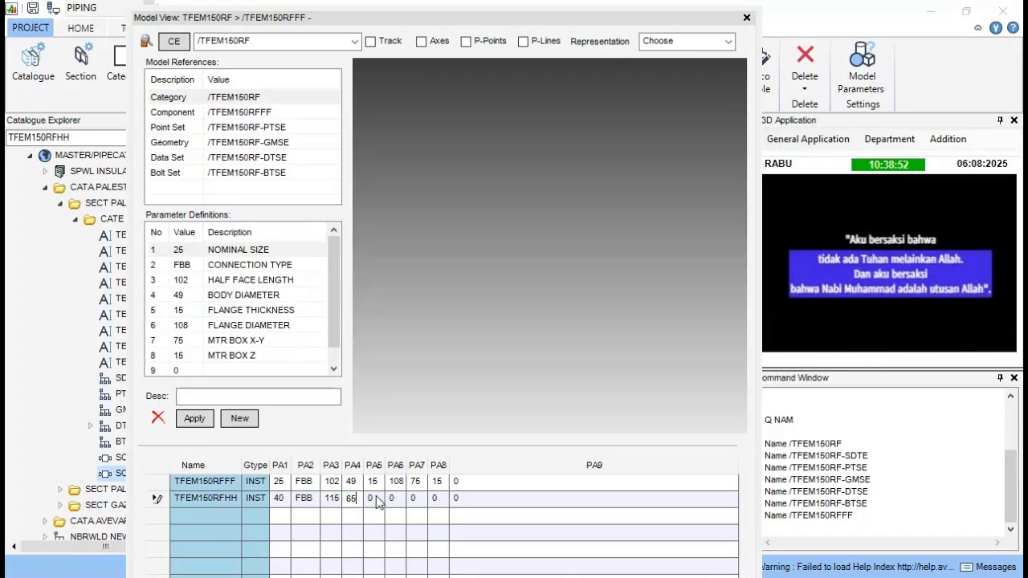
Set TFEM150RFHH's PA5 to 18, PA6 to 127, PA7 to 100 and PA8 to 15
click(374, 498)
text(18)
click(393, 498)
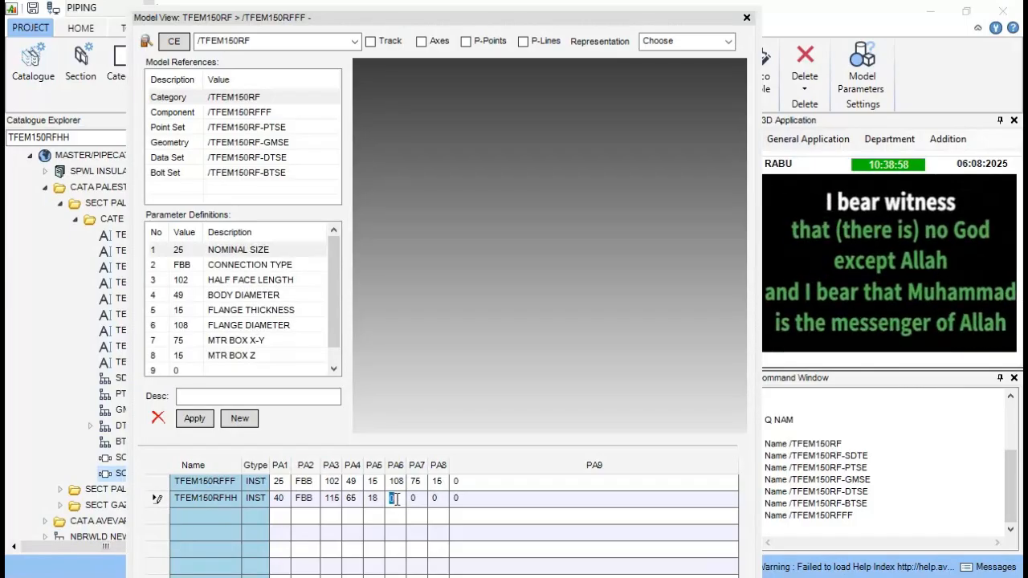
text(127)
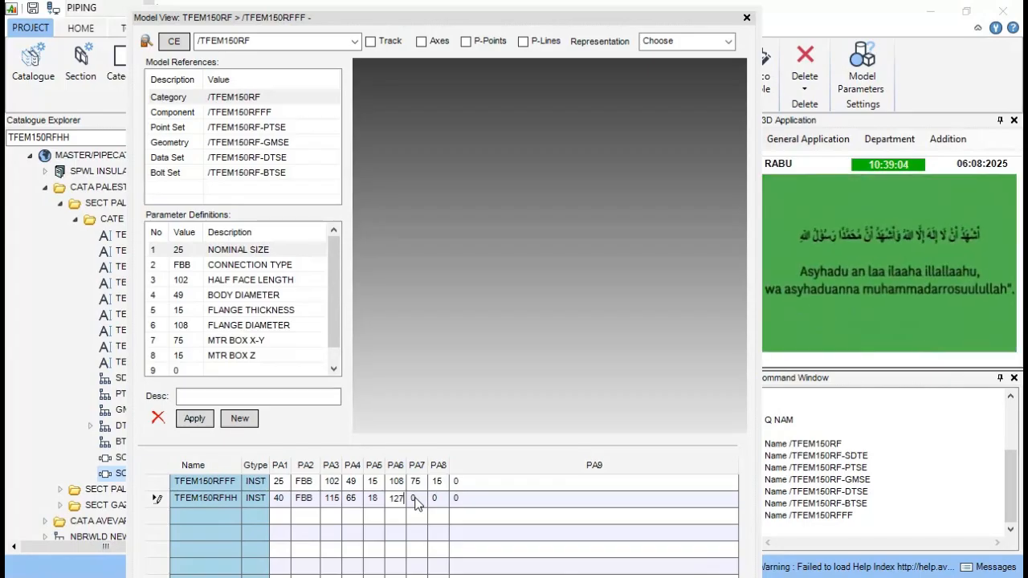
click(415, 499)
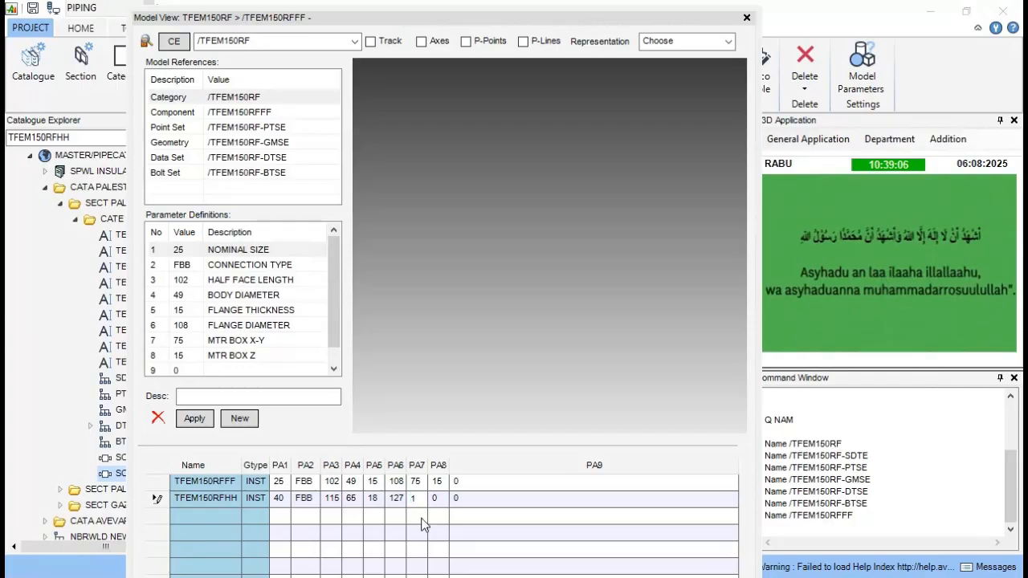
text(100)
click(440, 501)
text(15)
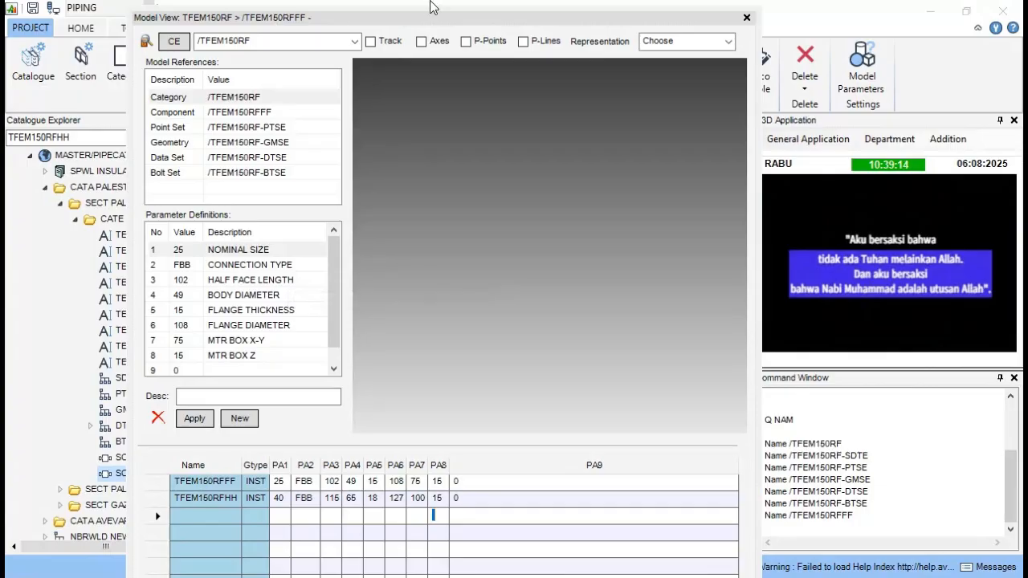
Open the TFEM150RF-DTSE data set and select its ninth data reference, IPAR
mouse_move(432, 8)
mouse_down()
mouse_move(428, 120)
mouse_move(447, 3)
mouse_up()
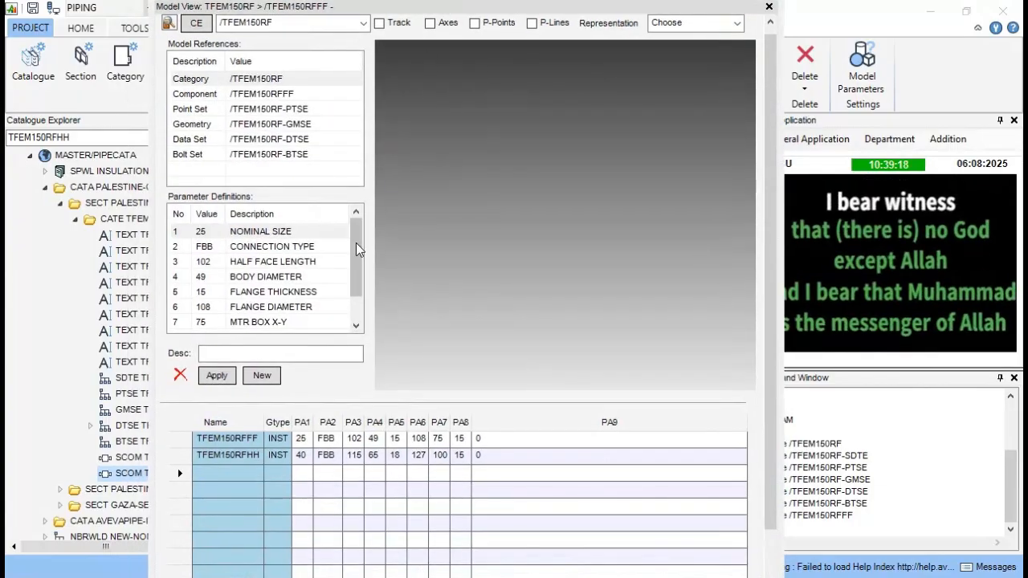
drag(357, 247, 351, 324)
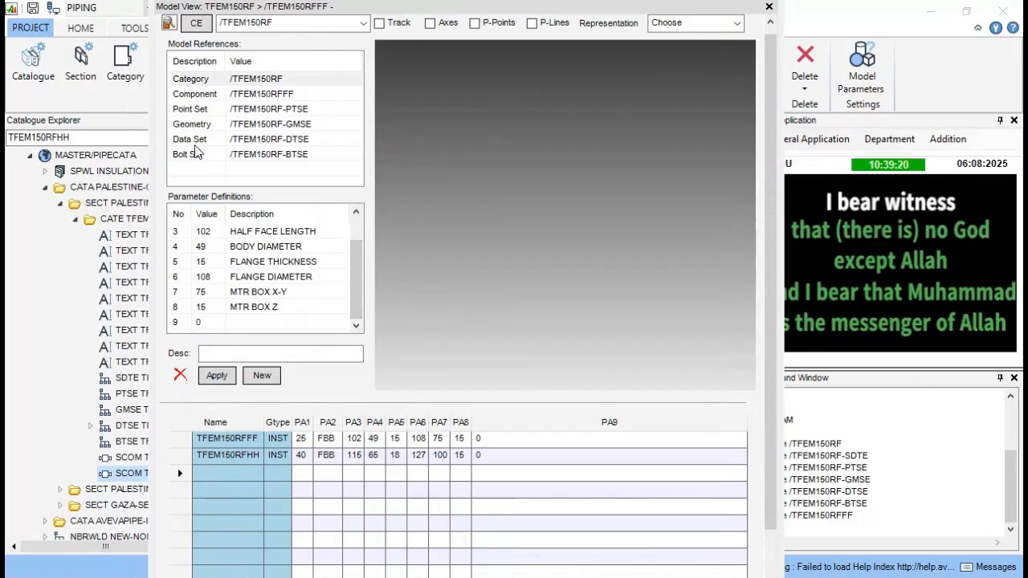
double_click(193, 138)
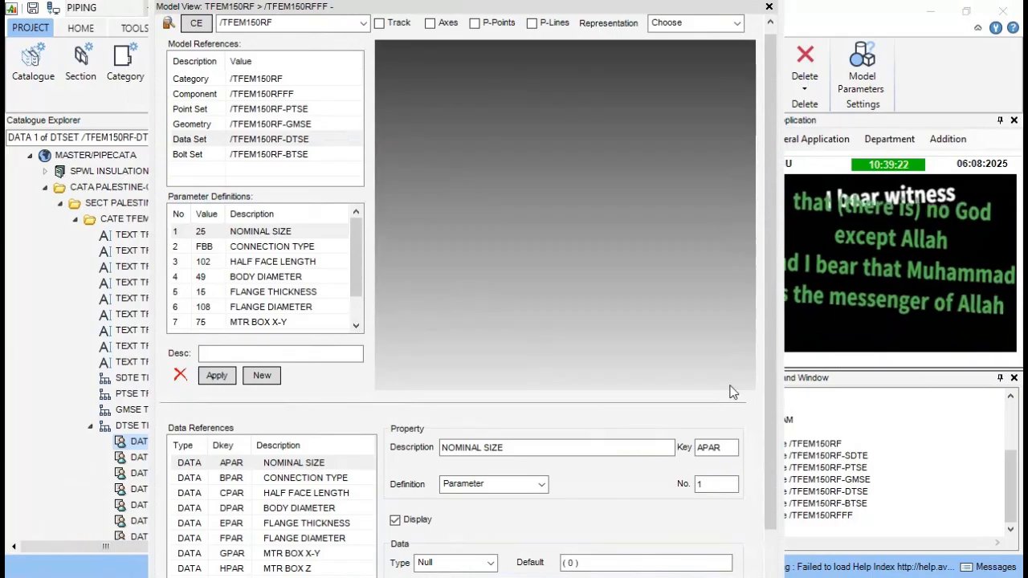
scroll(767, 382, down, 1)
scroll(768, 382, down, 3)
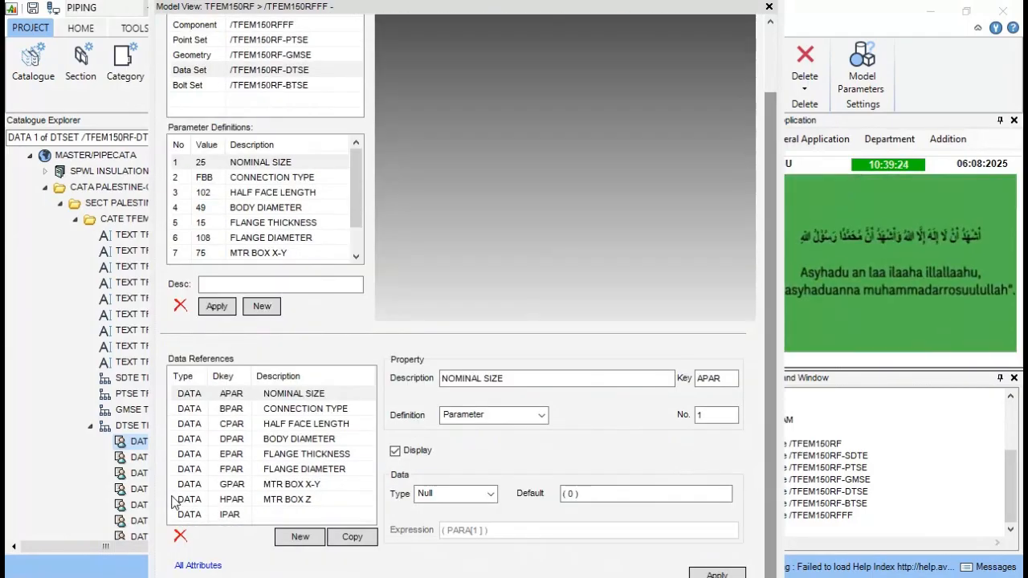
click(217, 515)
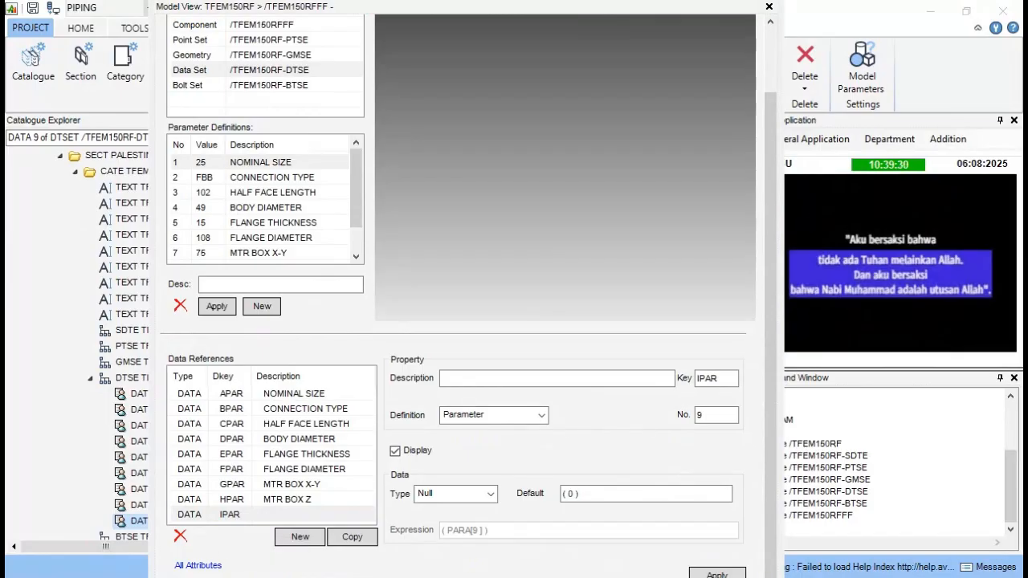
click(229, 518)
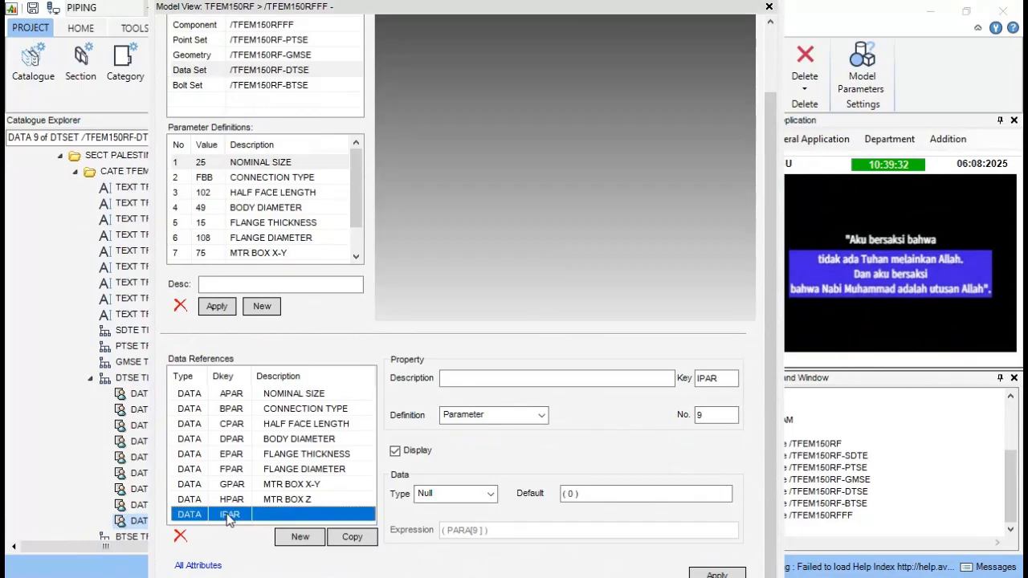
Describe the IPAR data reference as HALF LENGTH and change its key to LENG
click(467, 378)
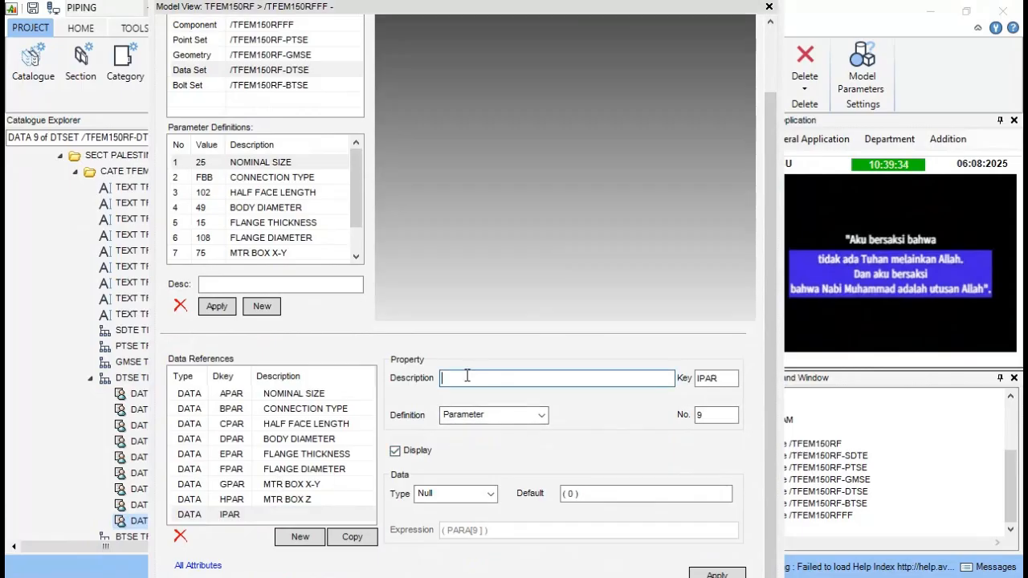
text(HALF)
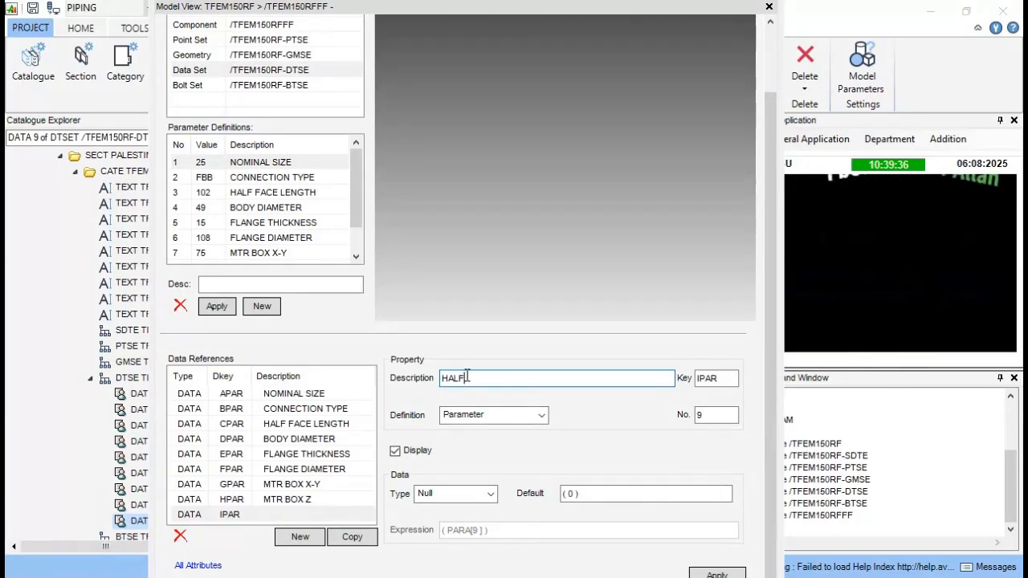
text( LEN)
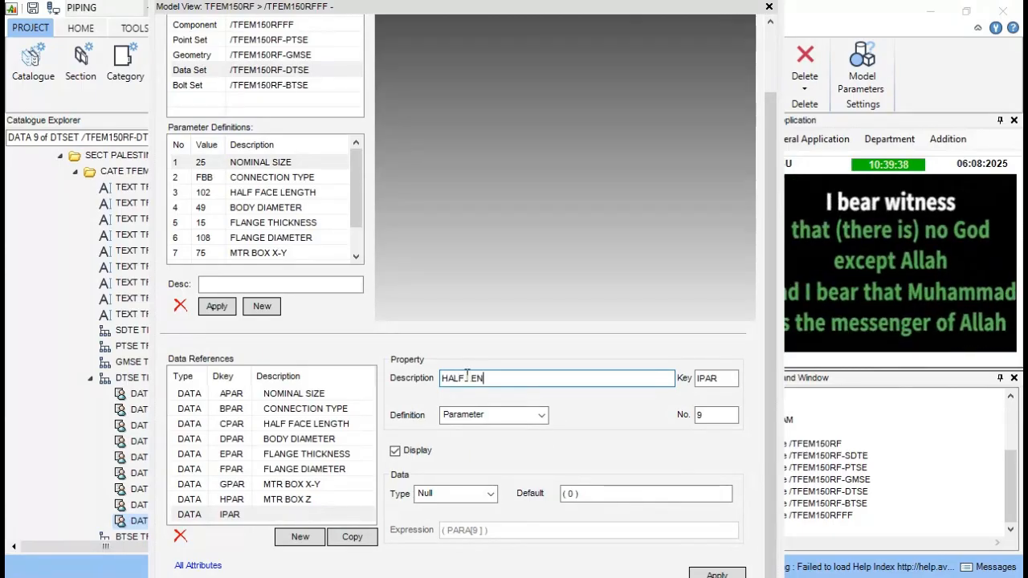
text(GTH)
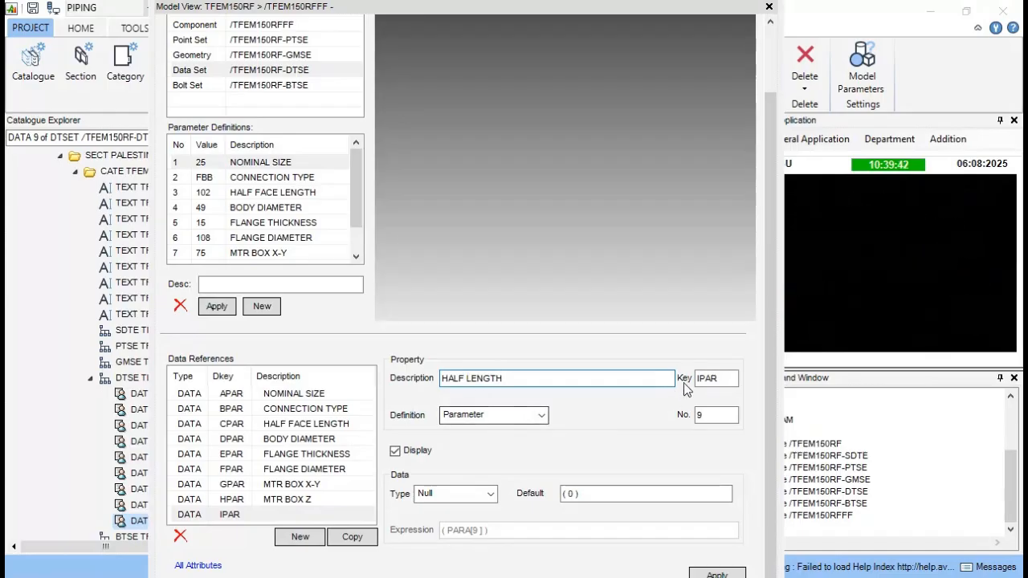
drag(719, 380, 655, 380)
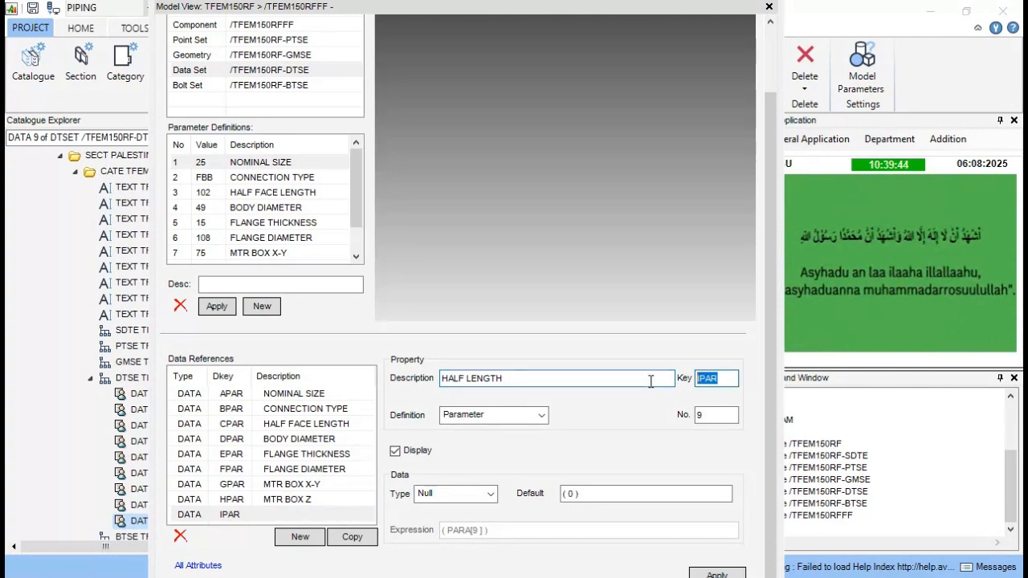
text(L)
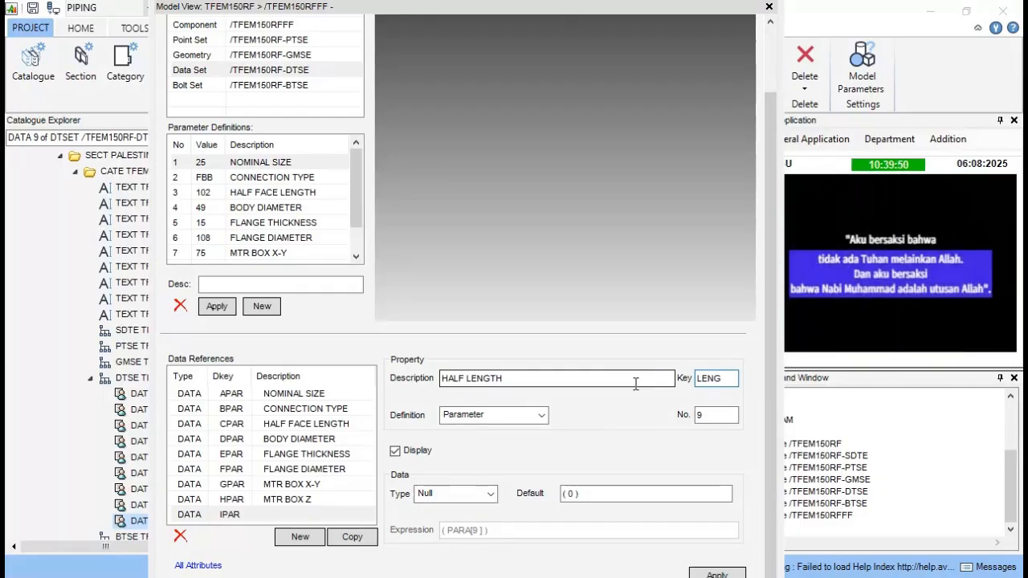
text(ENGT)
Define the HALF LENGTH data reference as a Design Parameter with number 1
click(542, 415)
scroll(539, 437, up, 1)
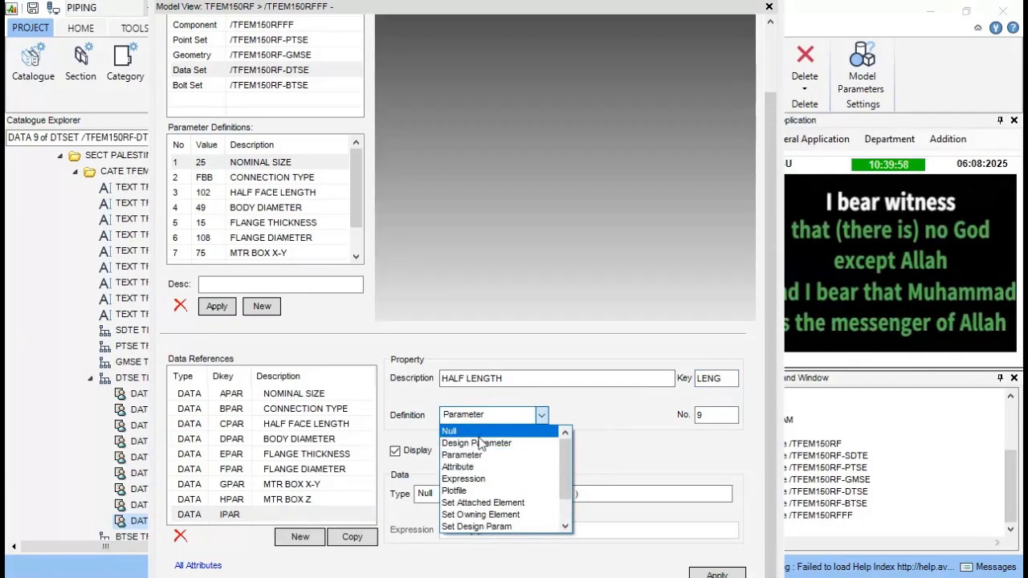
click(478, 443)
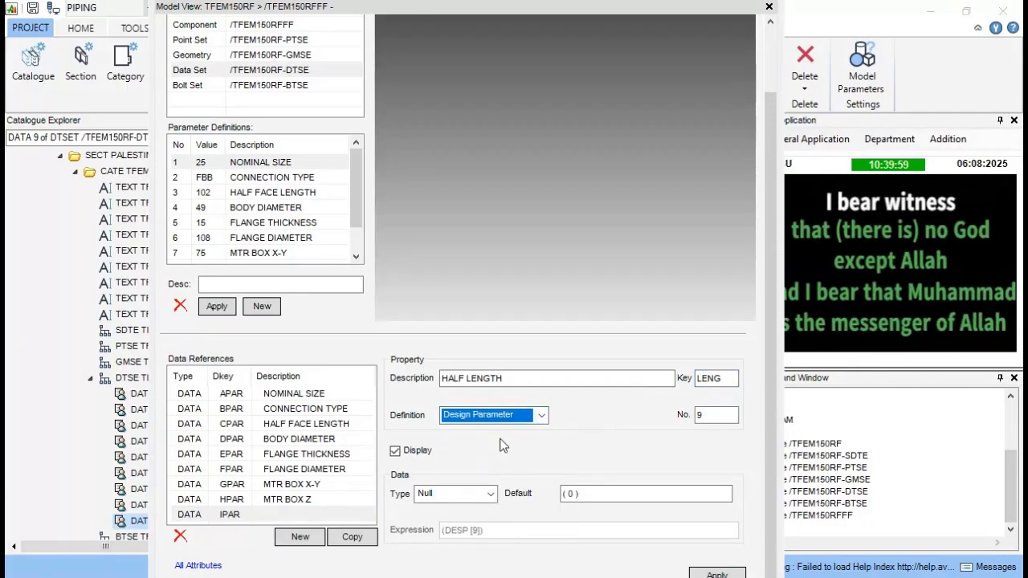
double_click(720, 414)
text(1)
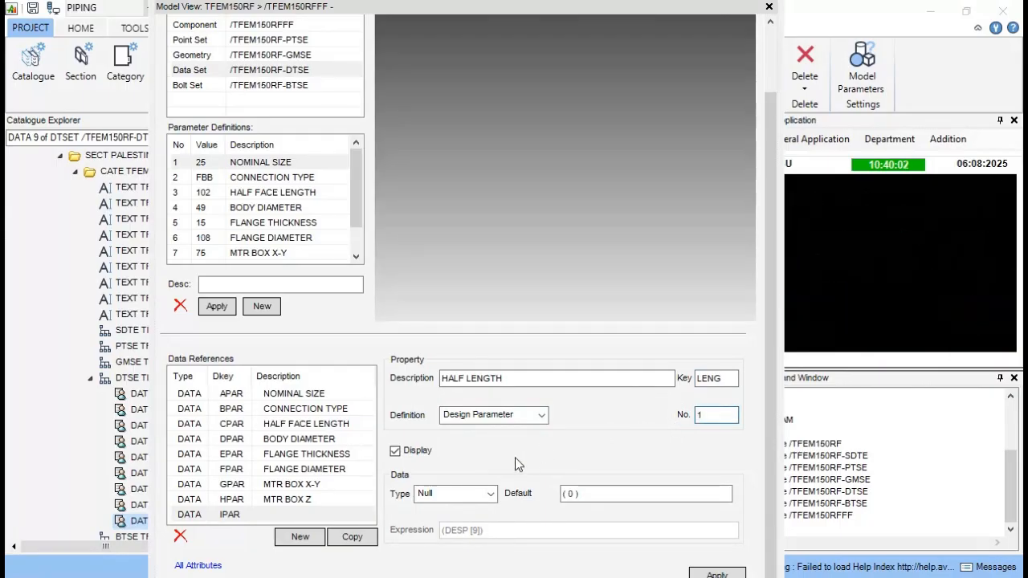
Set HALF LENGTH's data type to Distance and its default to ATTRIB PARA3, and apply the definition
click(473, 493)
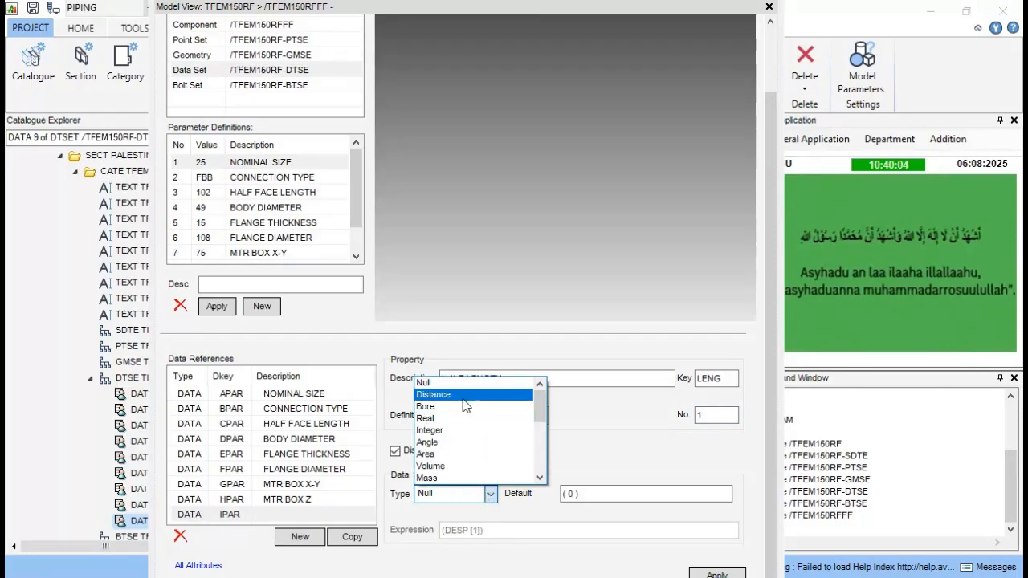
click(464, 396)
drag(592, 493, 511, 498)
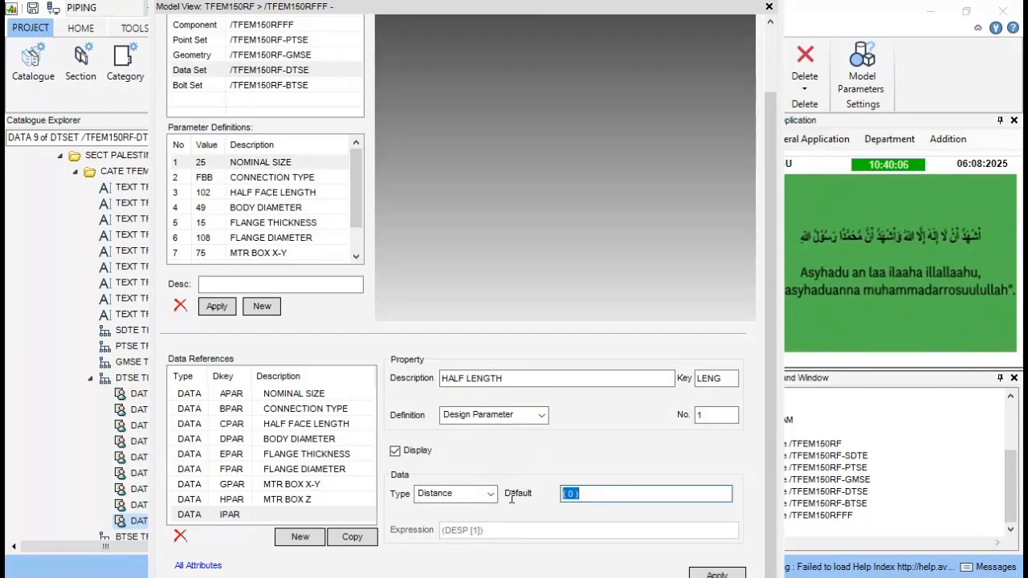
text(AT)
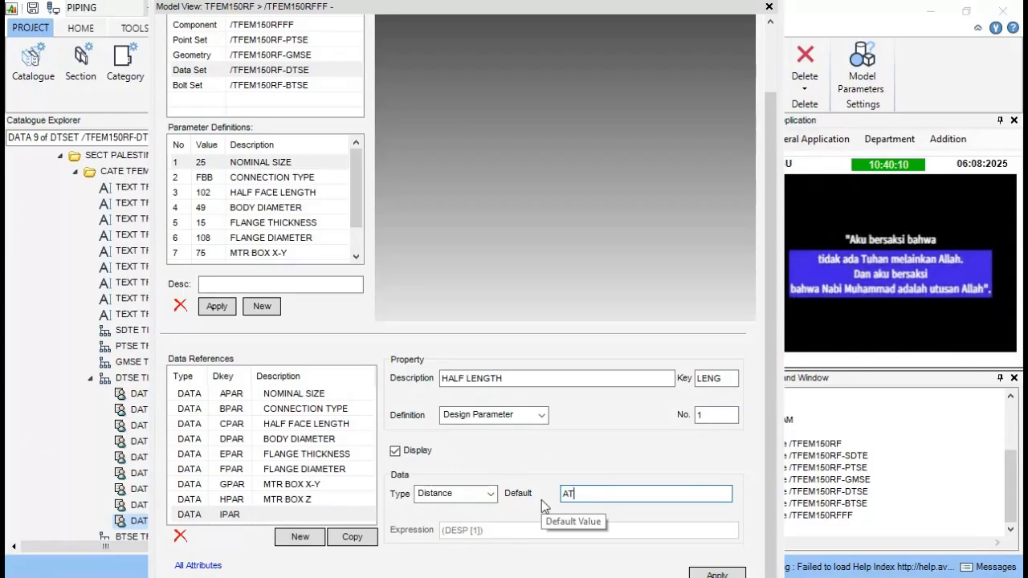
text(T)
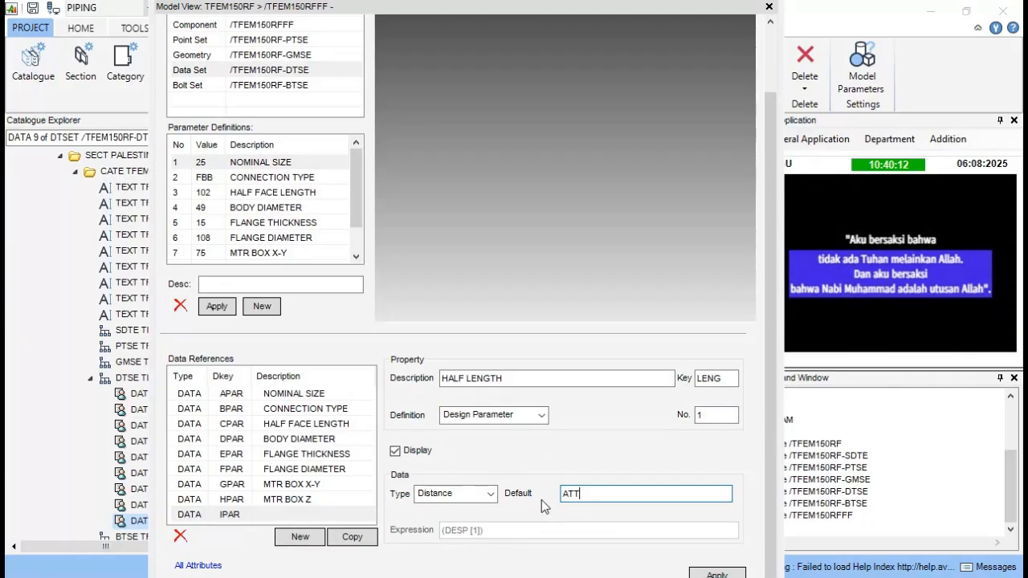
text(RIB PARA)
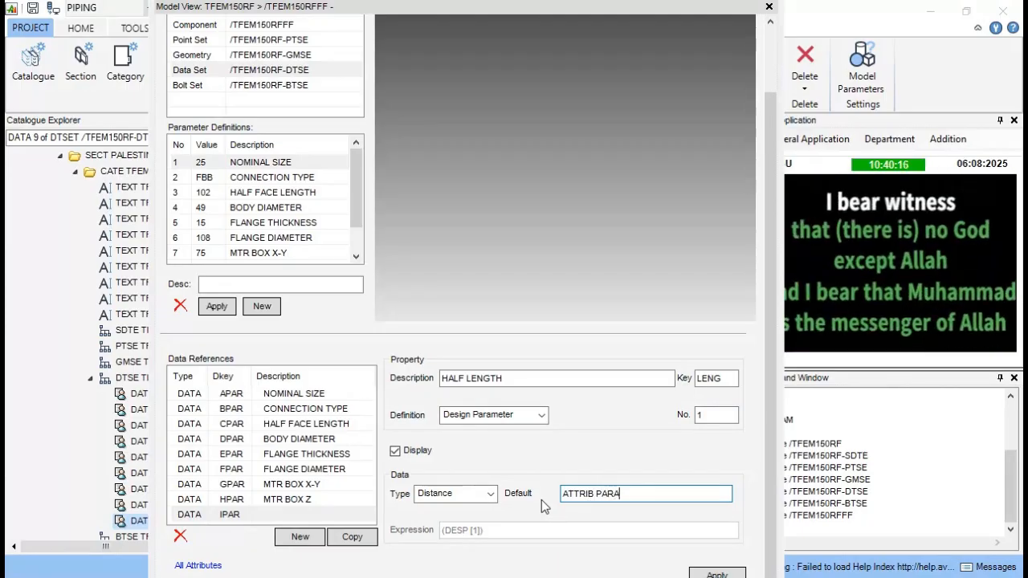
text(3)
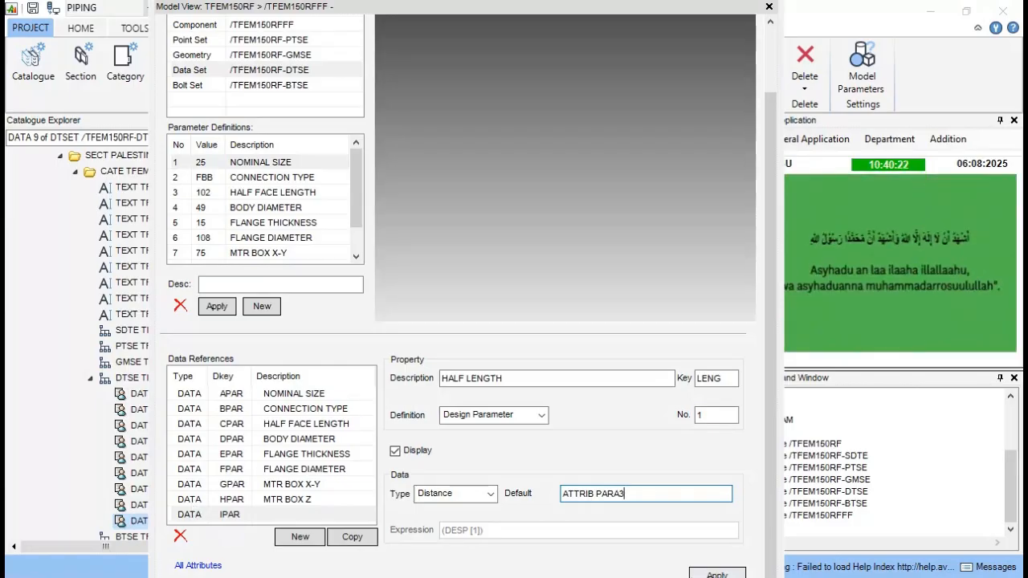
click(717, 573)
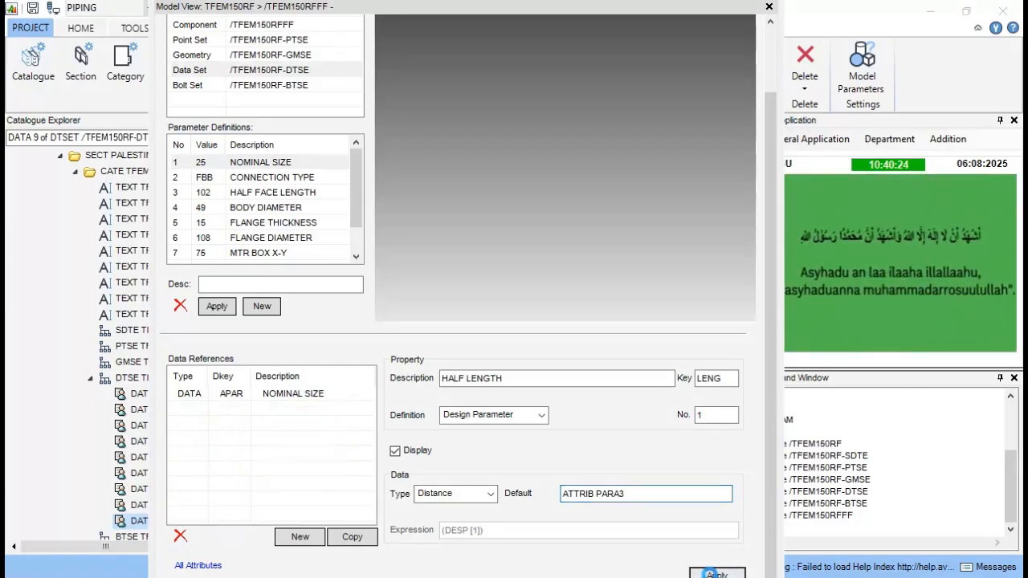
Reload the data set and review the stored definition of the HALF LENGTH data reference
click(291, 521)
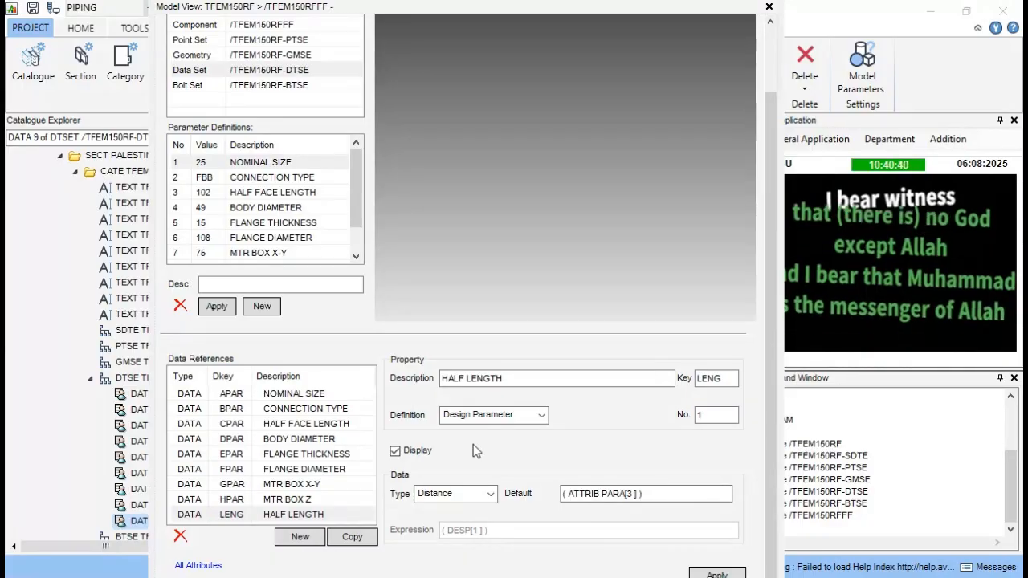
click(197, 71)
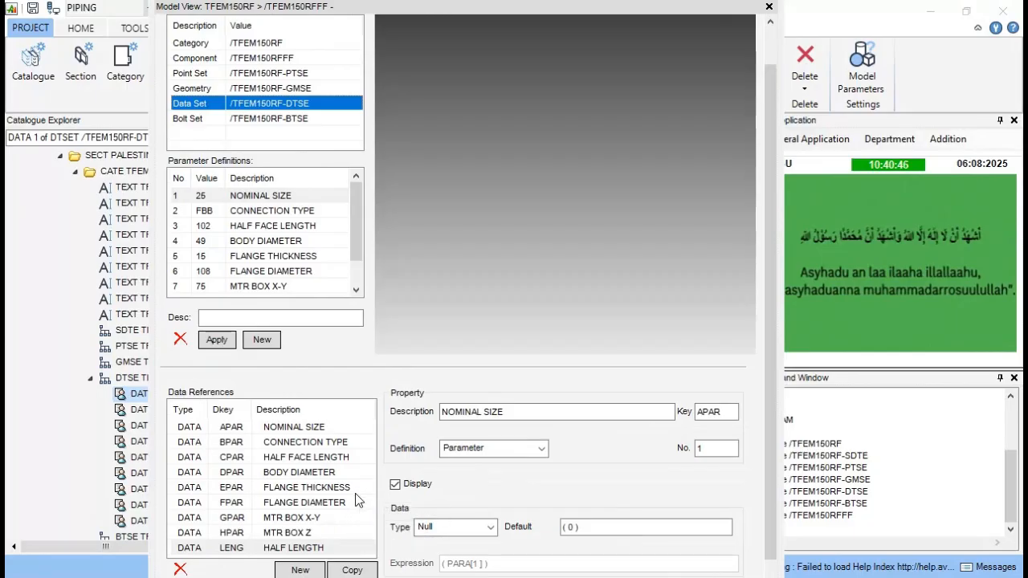
click(739, 347)
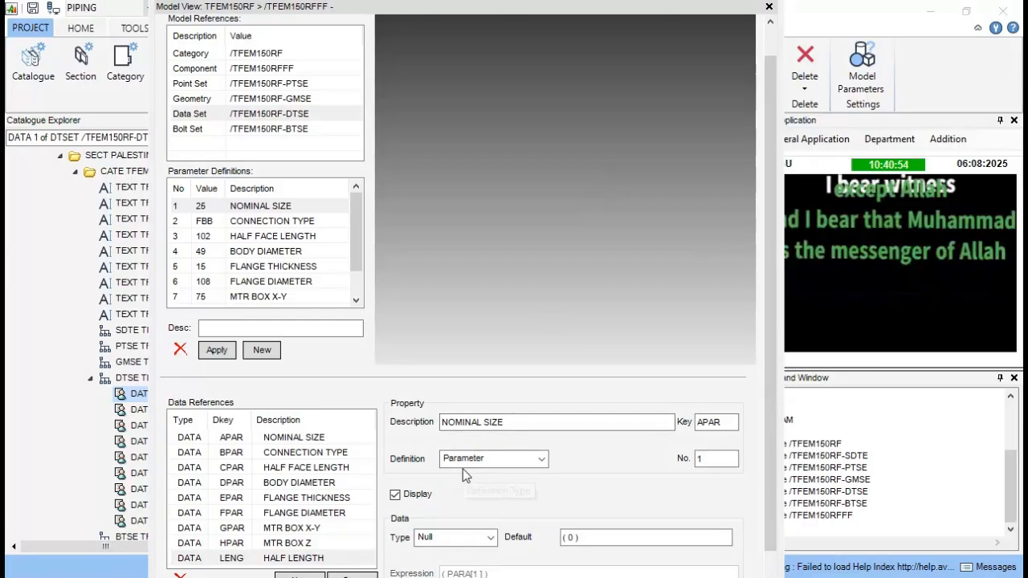
click(303, 560)
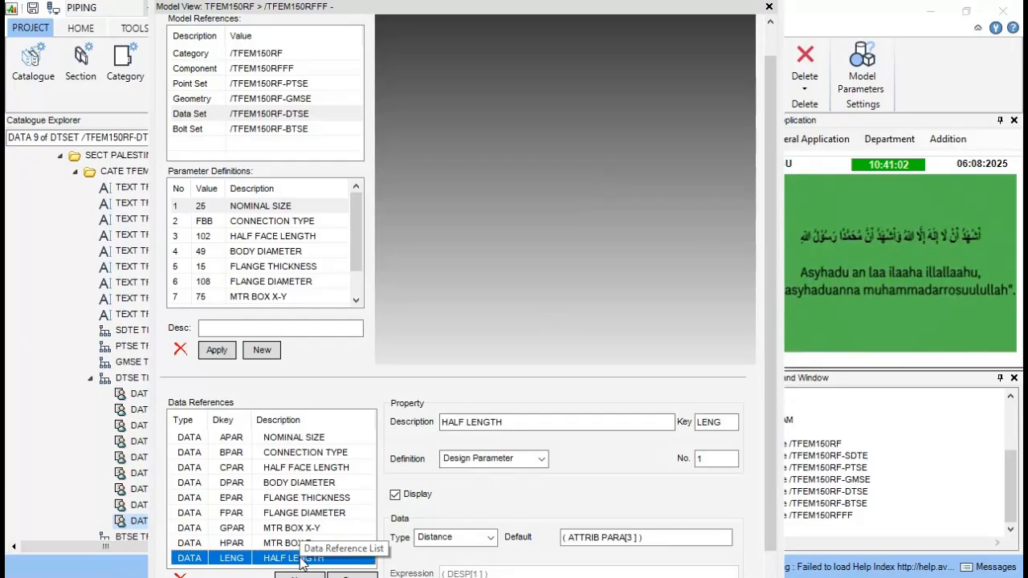
Collapse TFEM150RF-DTSE in the catalogue tree and select the bolt set TFEM150RF-BTSE
drag(595, 5, 717, 47)
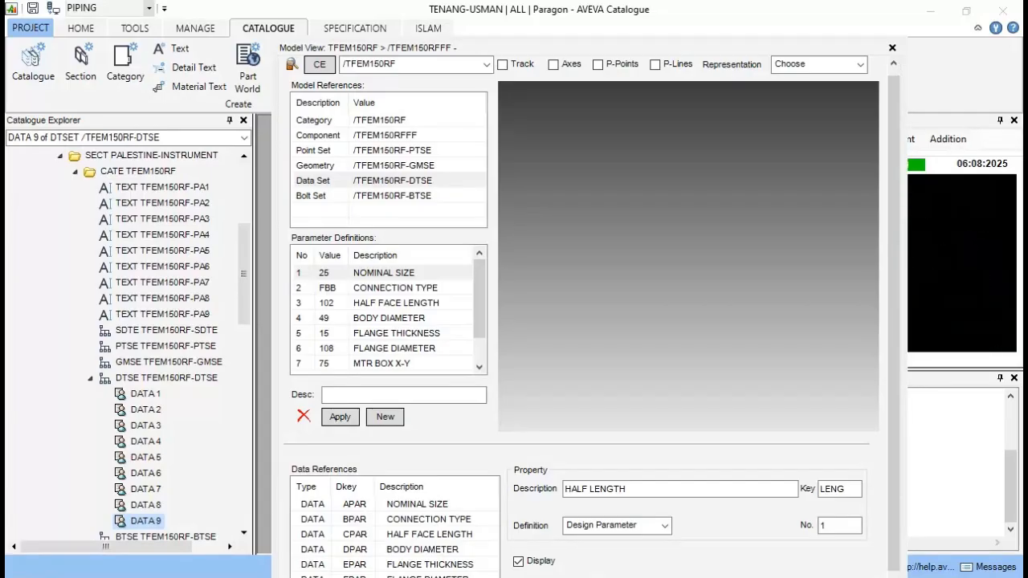
click(152, 379)
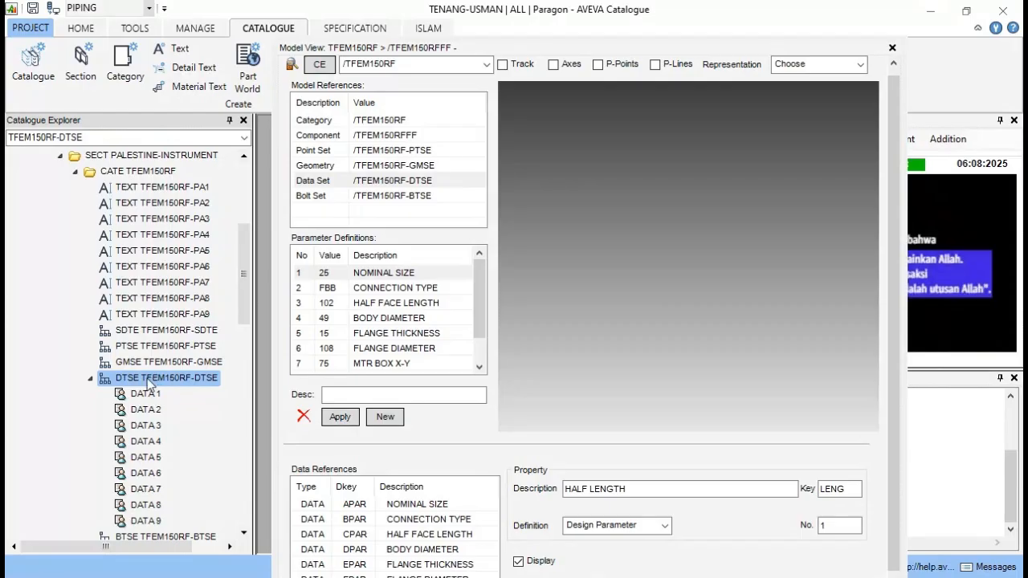
click(91, 379)
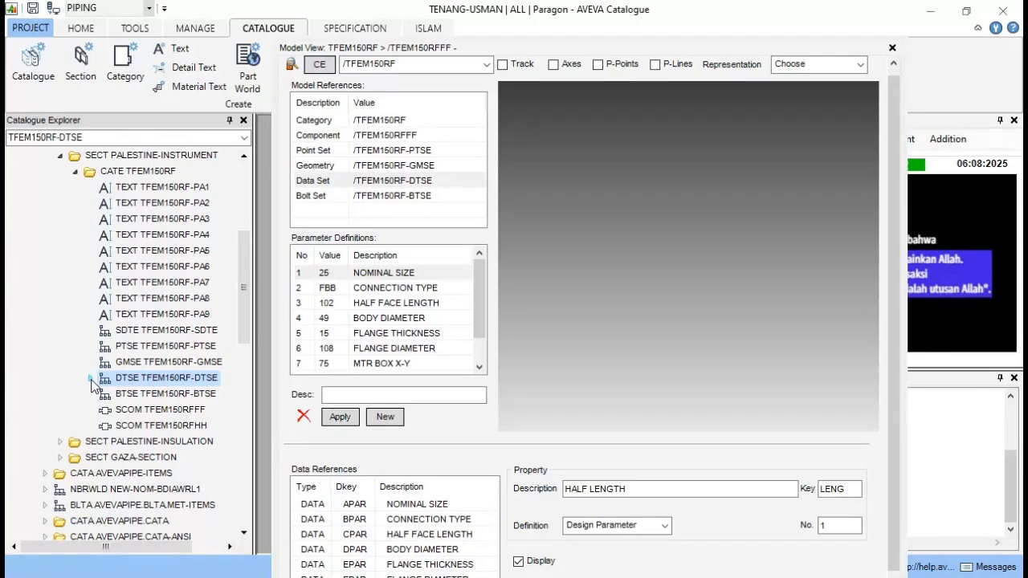
drag(482, 54, 438, 7)
click(166, 393)
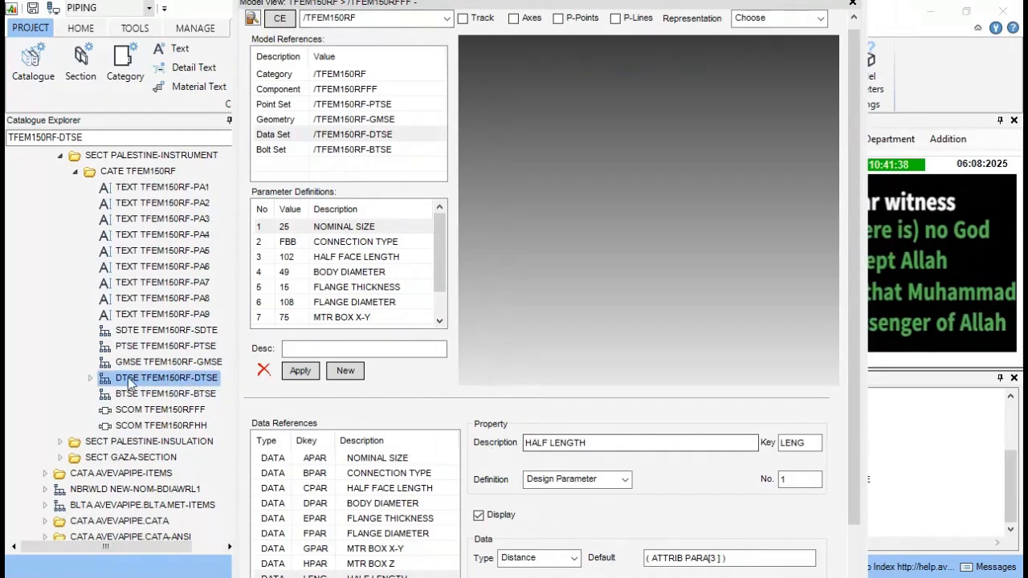
click(128, 397)
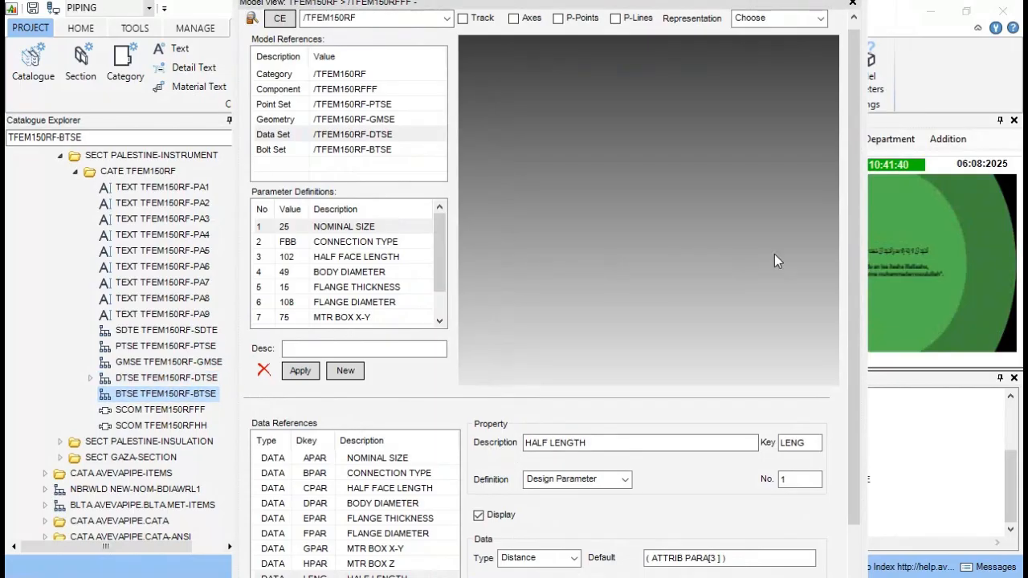
Open the bolt set's definition in the model view and switch it to Individual Bolts (BLTP)
scroll(843, 405, down, 2)
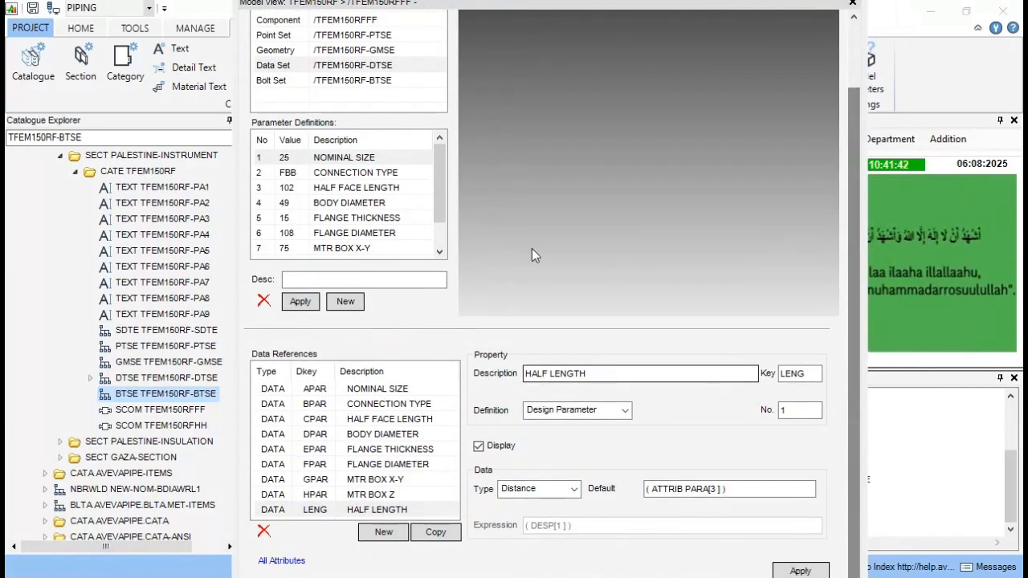
click(270, 81)
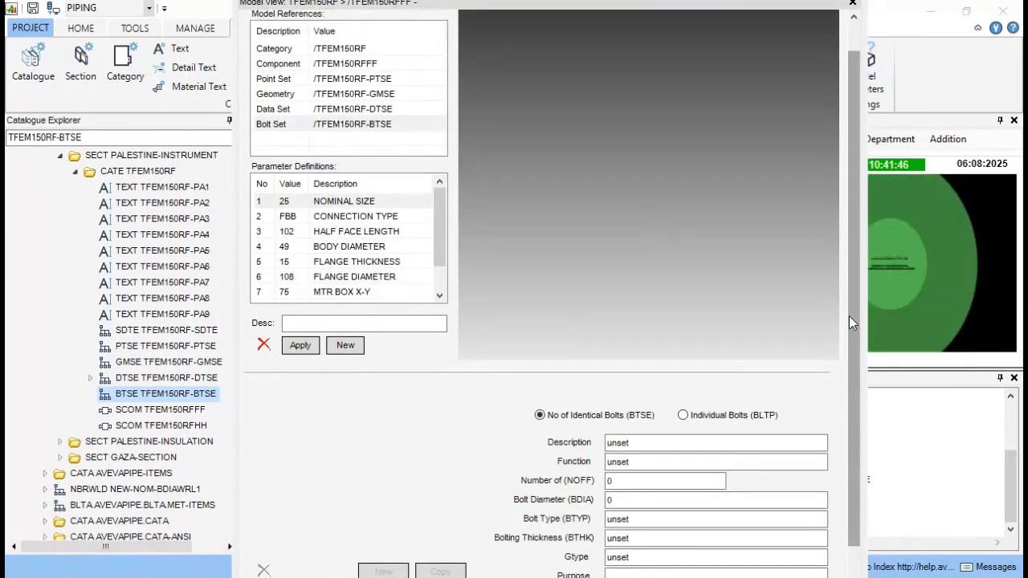
drag(849, 315, 852, 360)
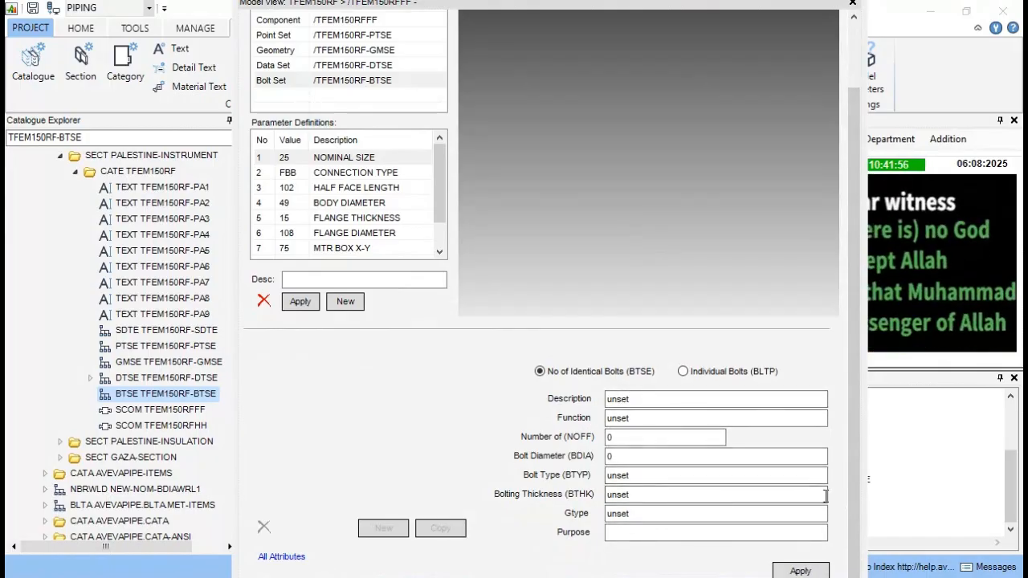
click(682, 371)
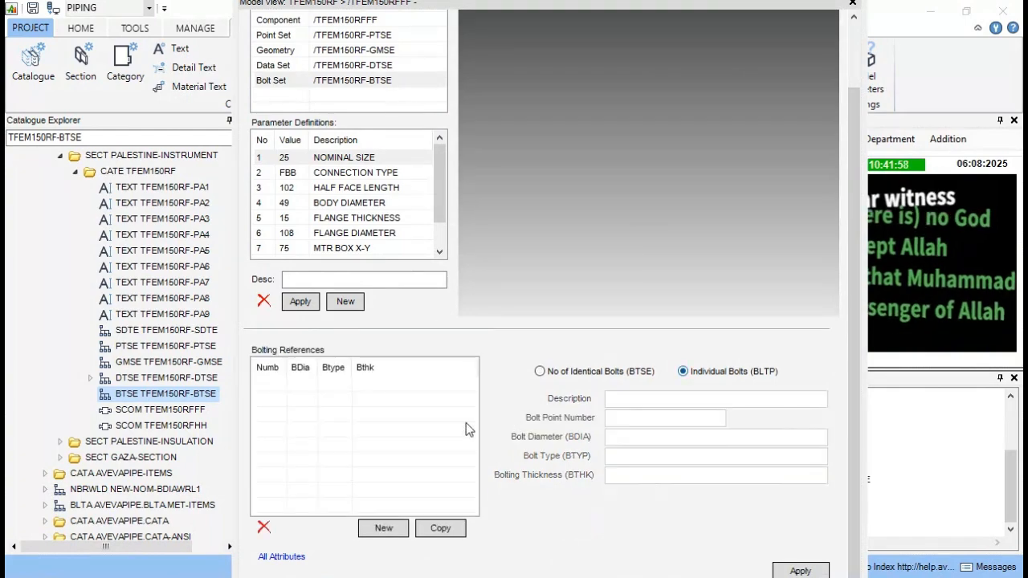
Add an individual bolt reference with point number 1, diameter 14, type BOLT and thickness PARAM5, and apply it
click(375, 528)
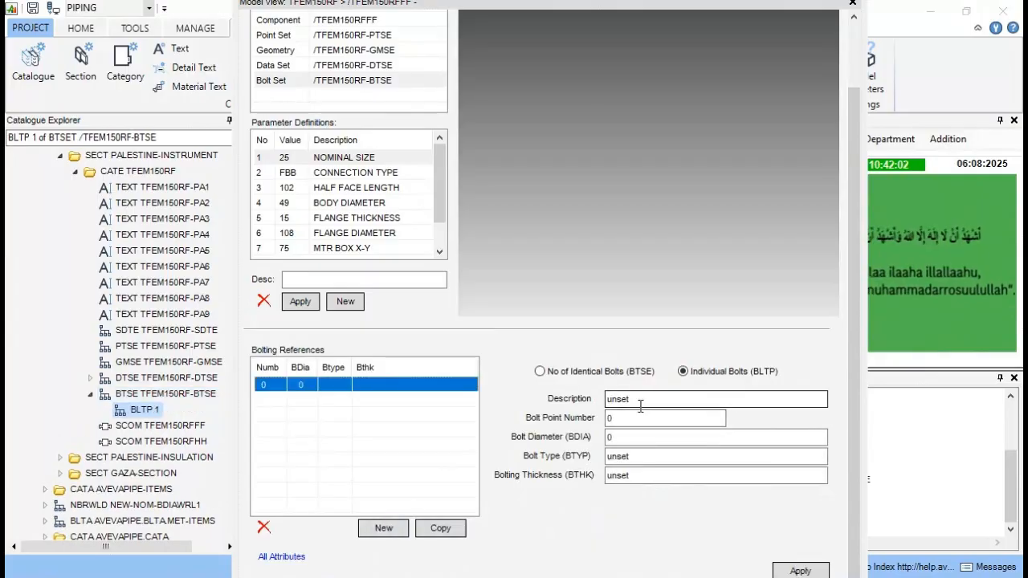
double_click(612, 418)
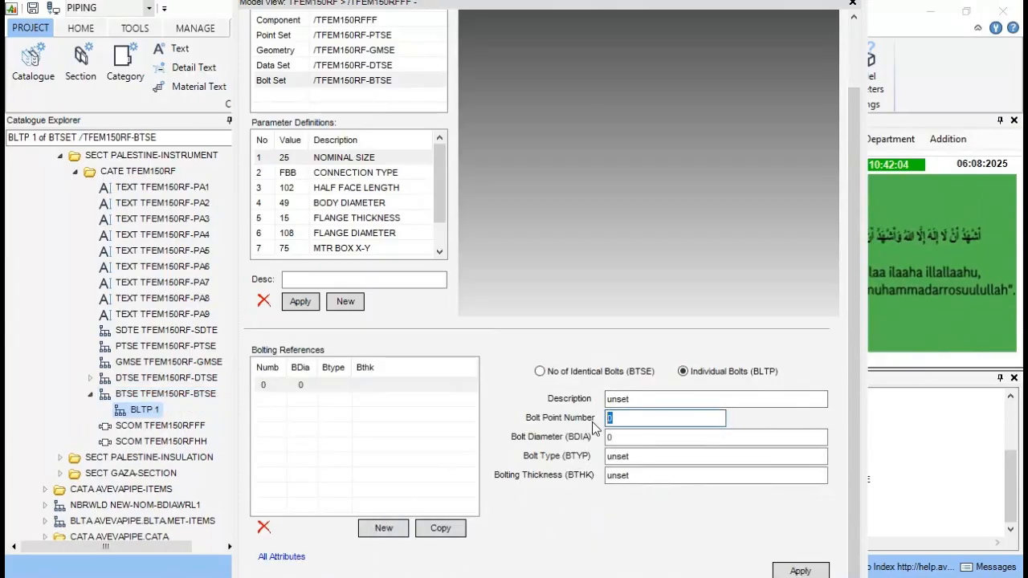
text(1)
key(Tab)
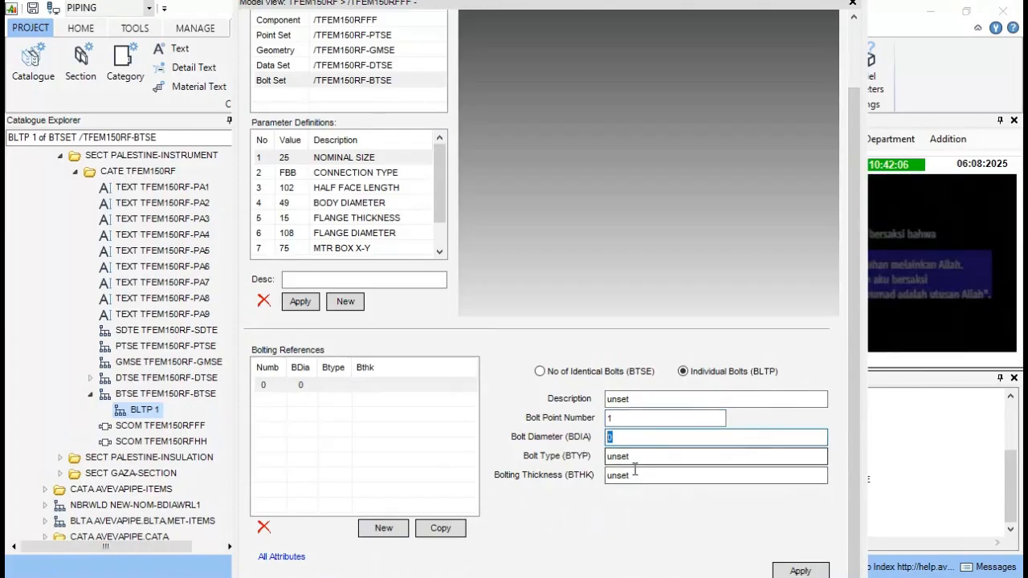
text(14)
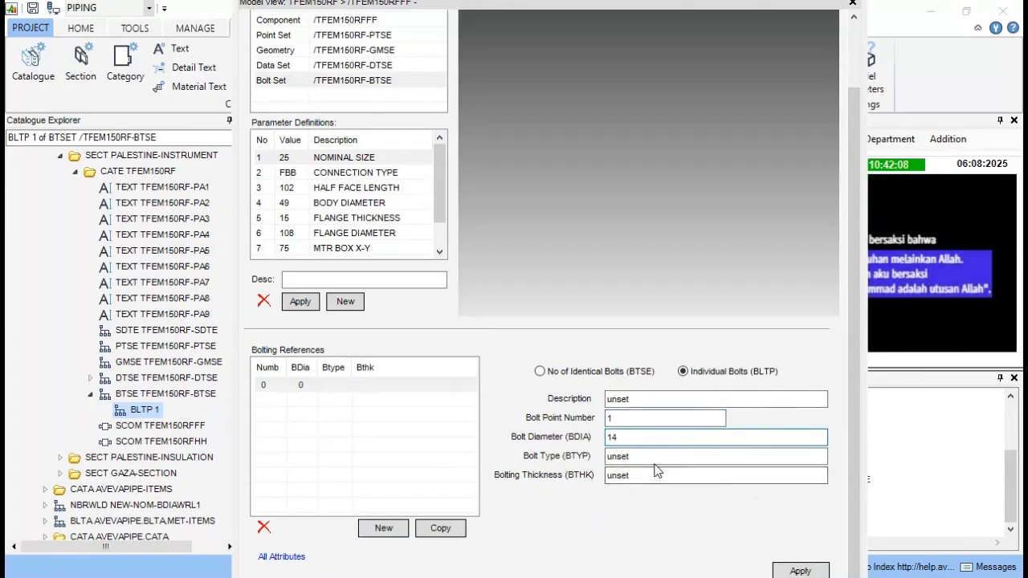
key(Tab)
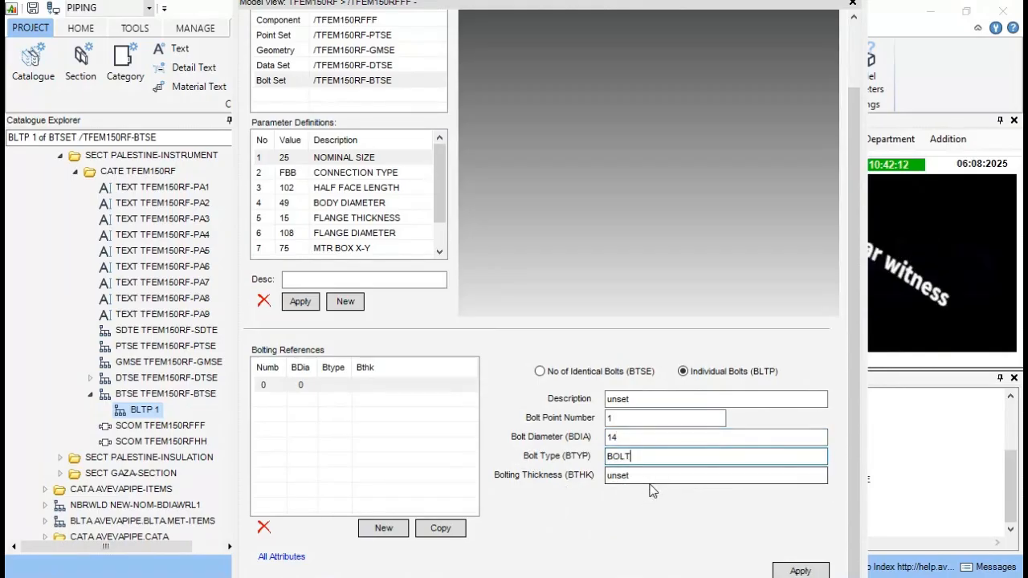
key(Tab)
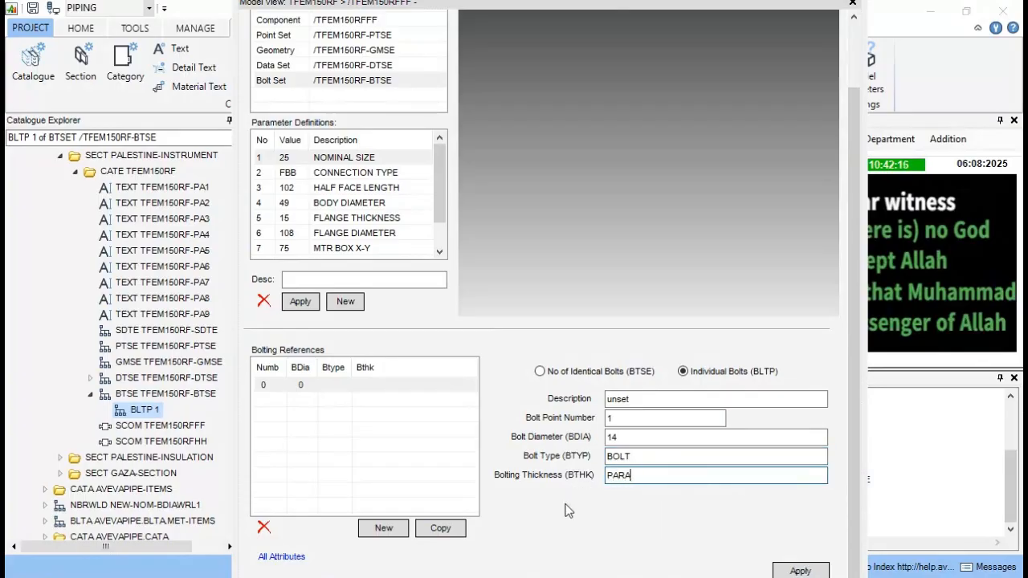
text(PARAM)
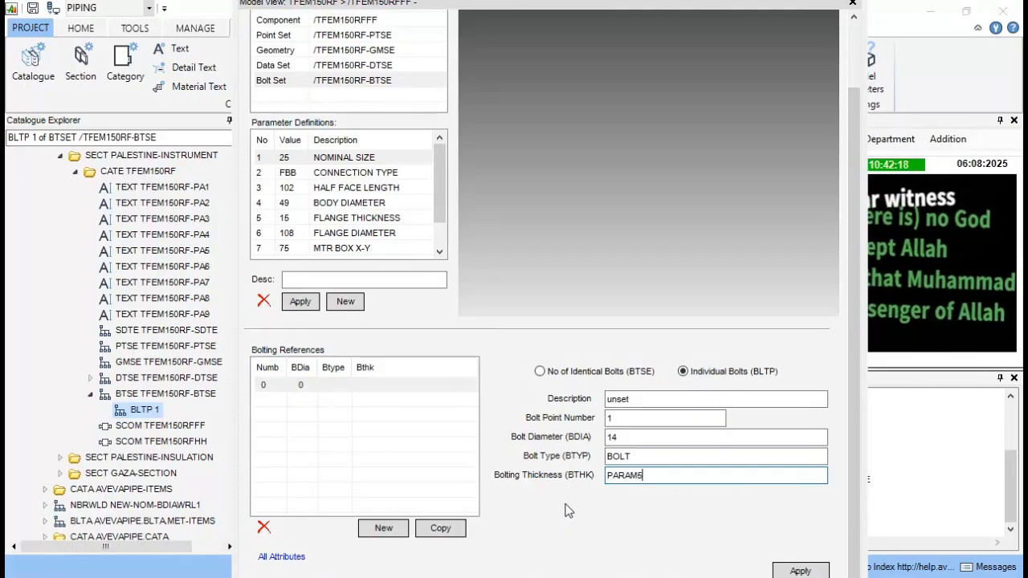
text(5)
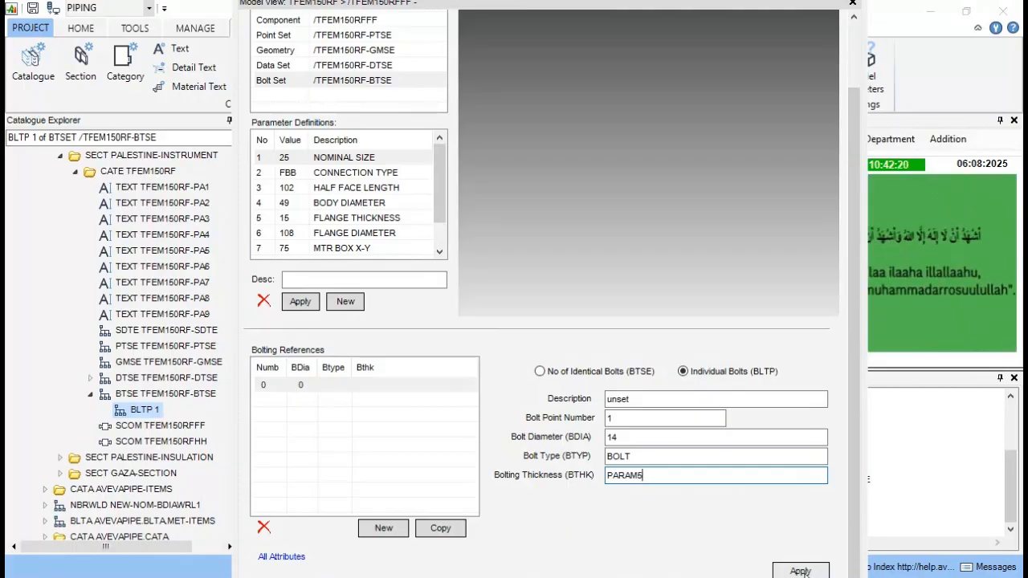
click(800, 570)
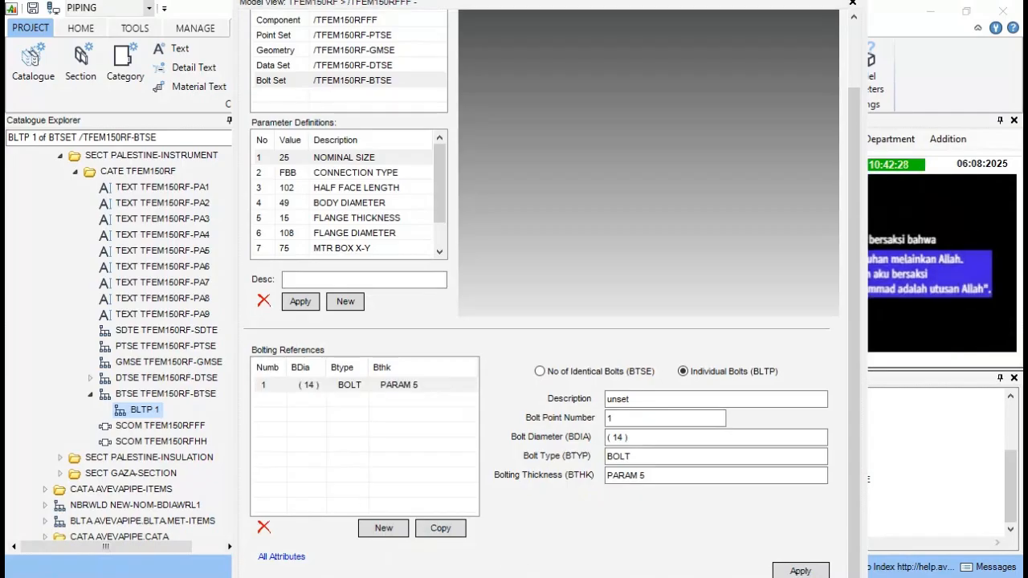
Make three copies of the bolt reference in the bolt set
click(351, 387)
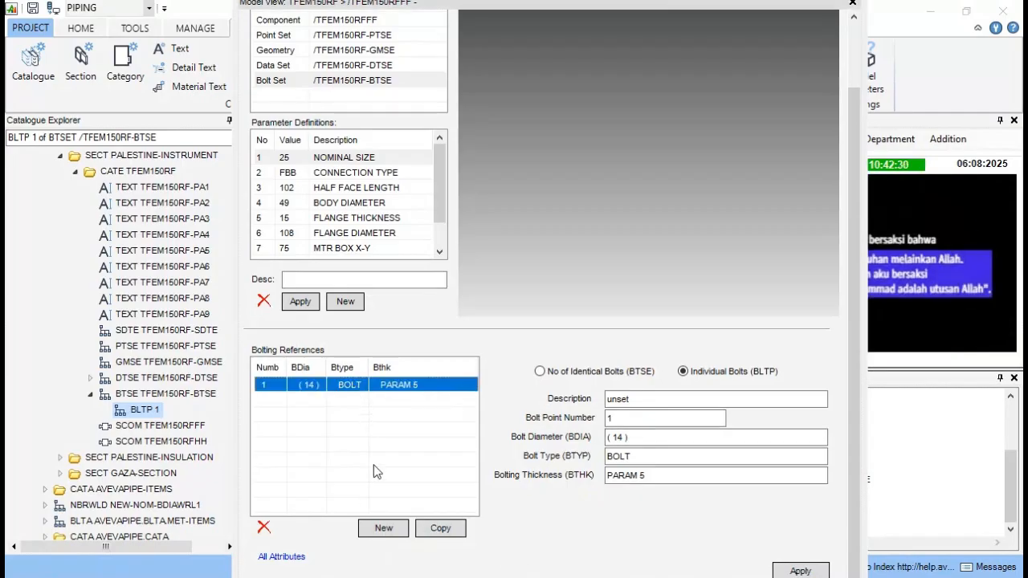
click(440, 527)
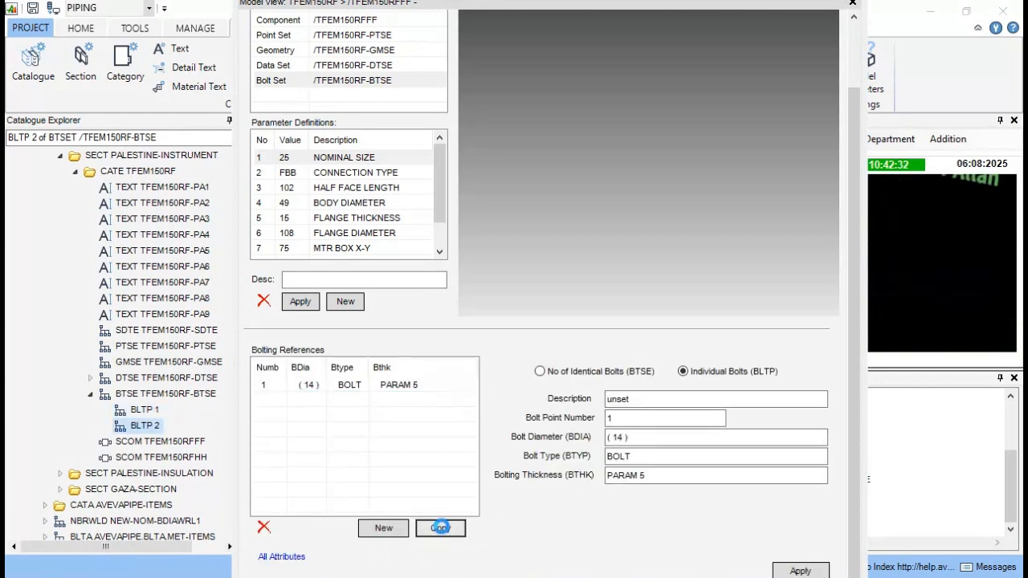
click(440, 528)
click(440, 528)
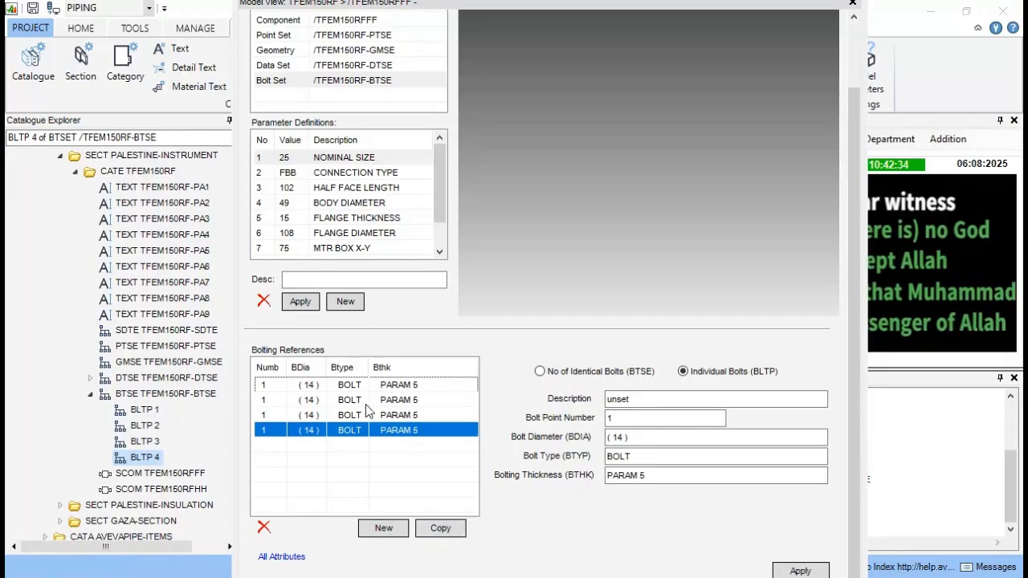
Set the bolt point numbers of the three copied bolt references to 2, 3 and 4, applying each change
click(366, 404)
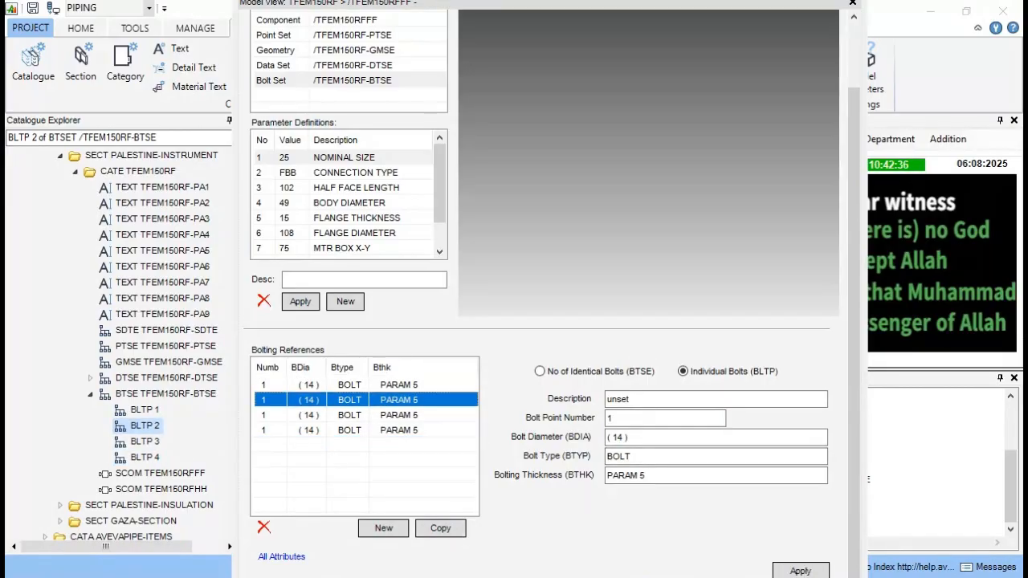
click(609, 418)
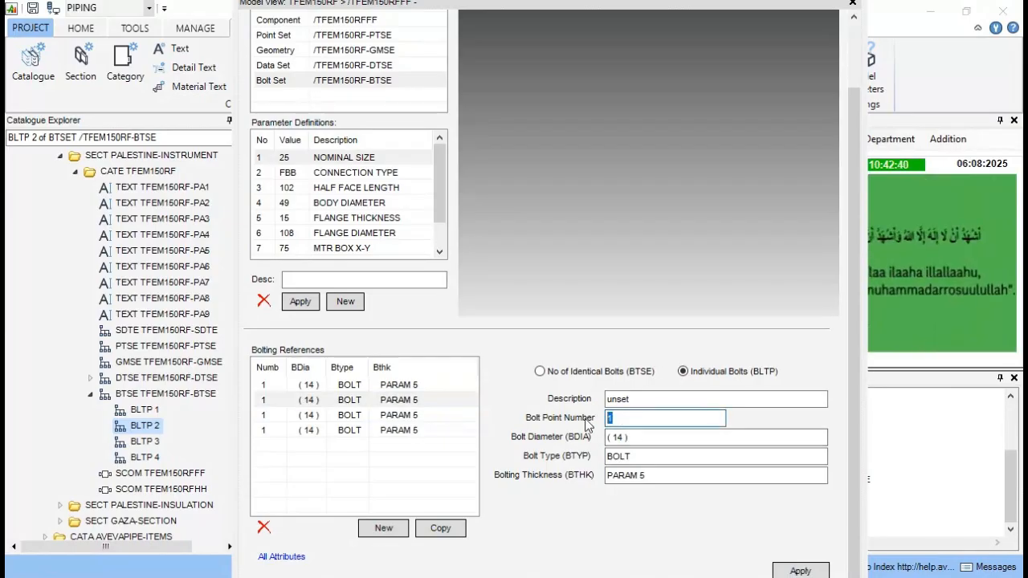
text(2)
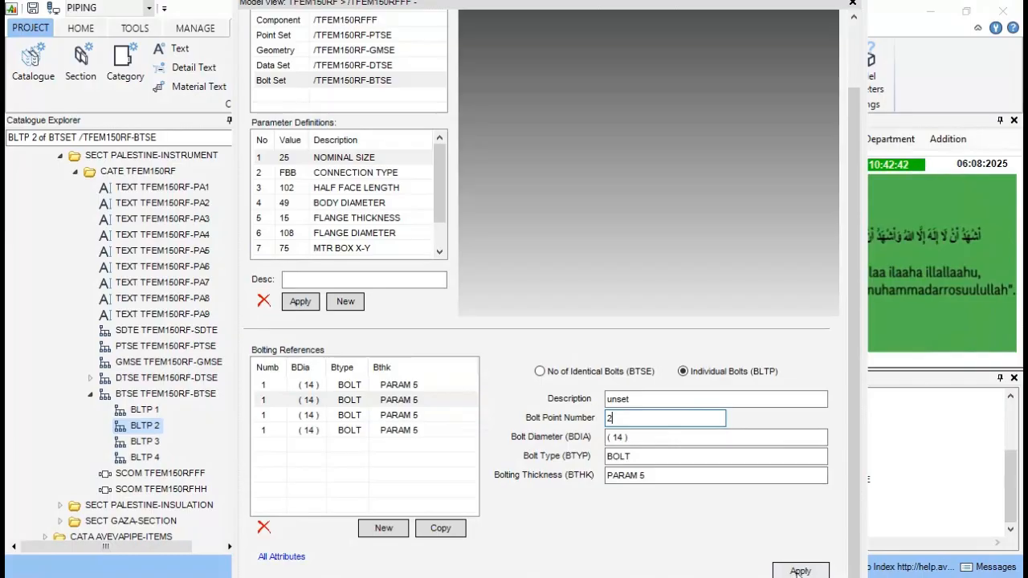
click(799, 571)
click(417, 416)
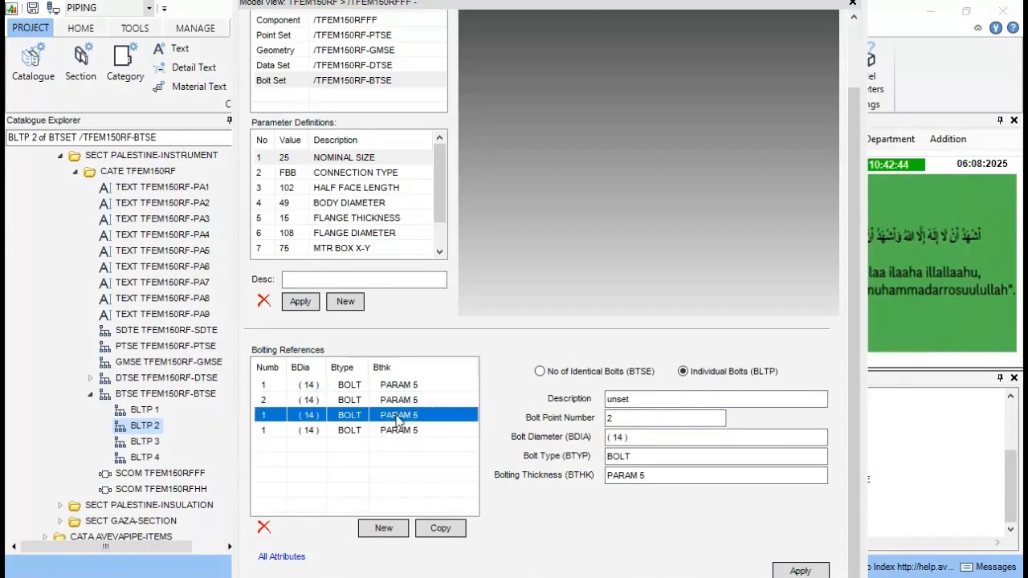
click(610, 418)
text(3)
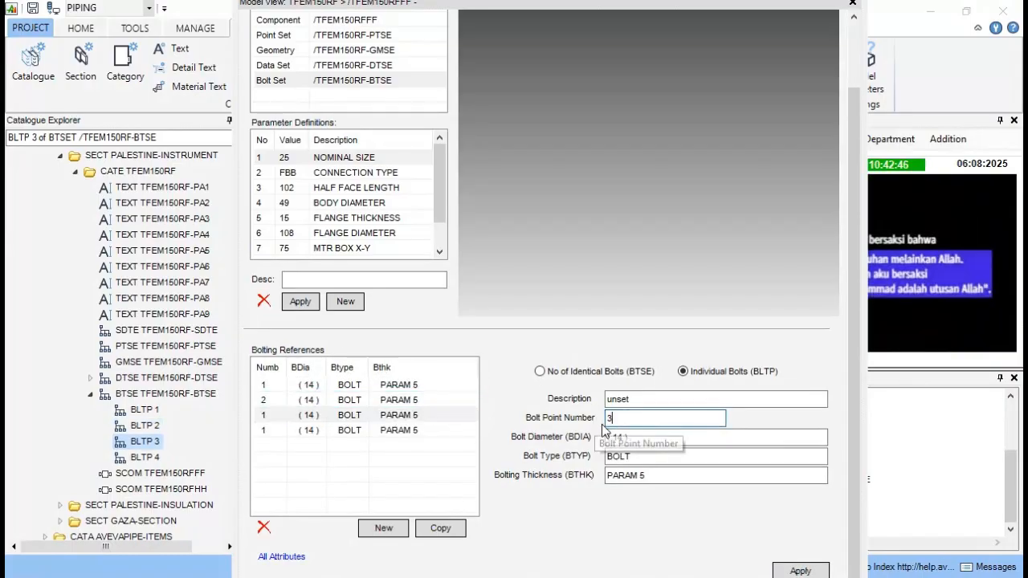
click(797, 570)
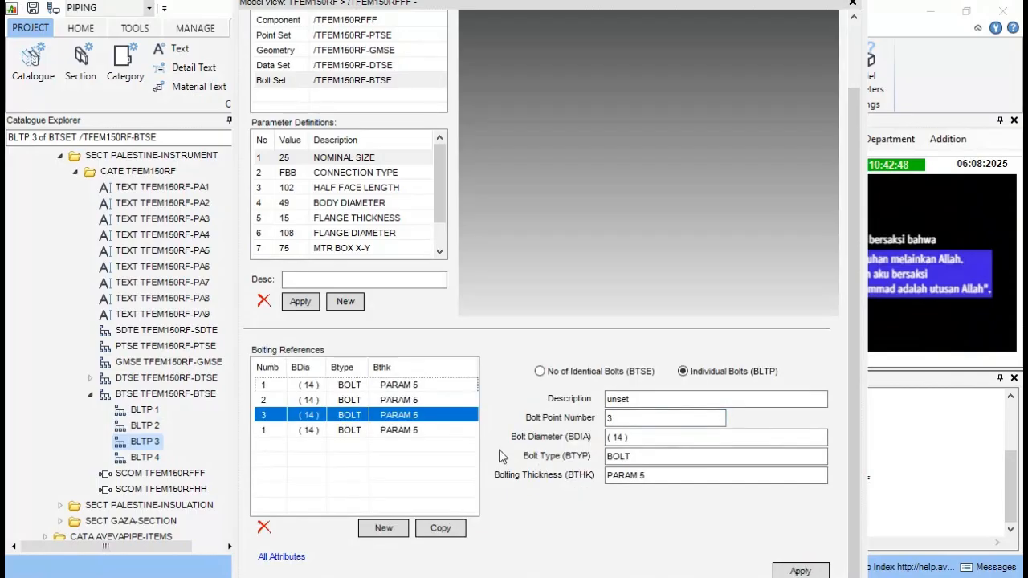
click(398, 431)
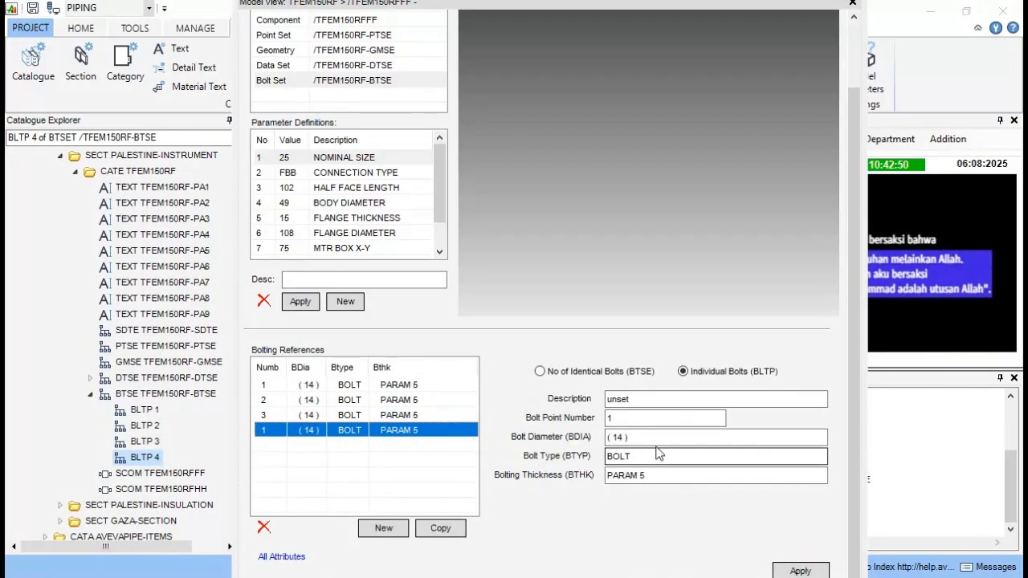
double_click(629, 419)
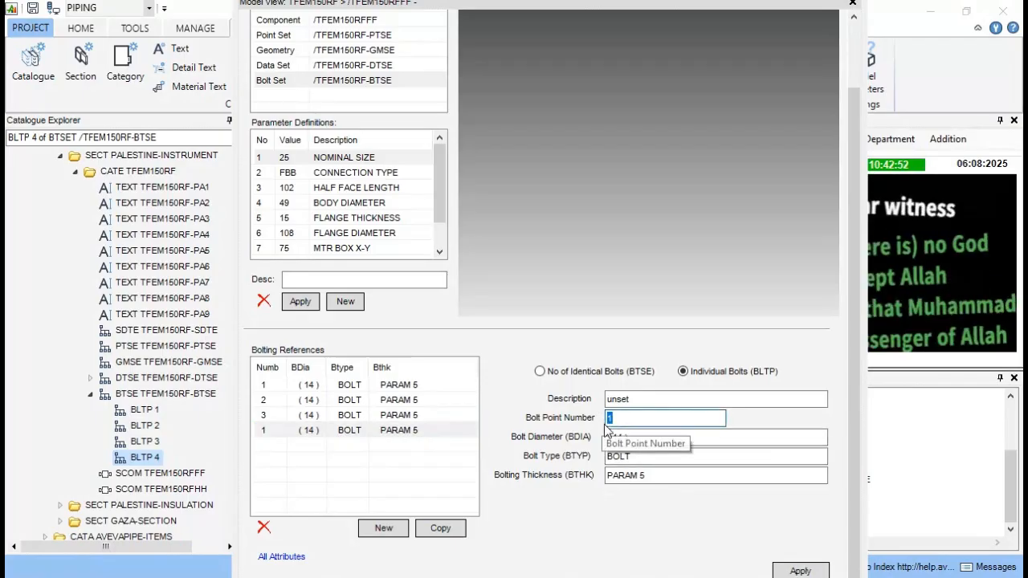
text(4)
click(801, 571)
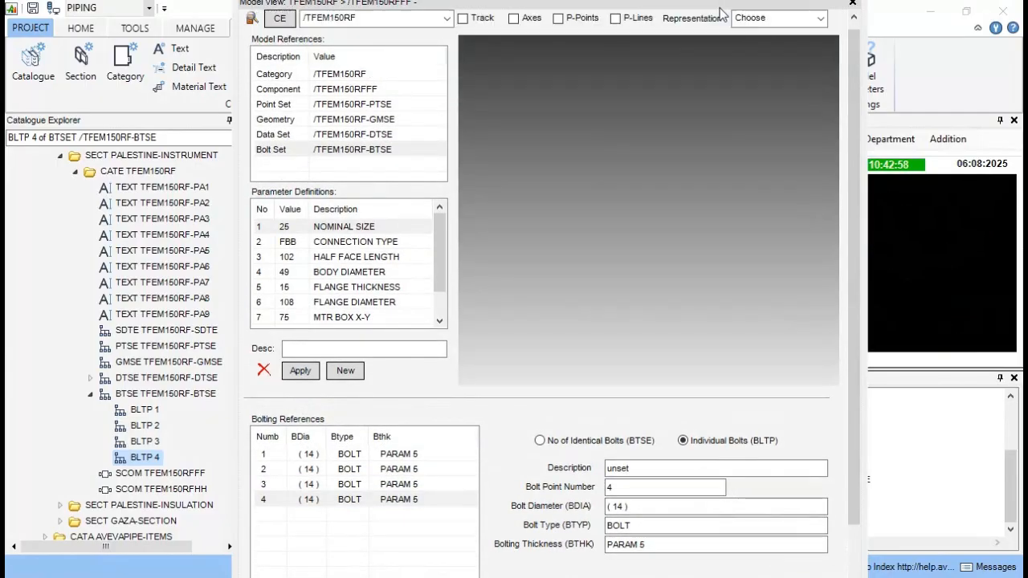
Show the axes and P-points in the model view and open the definition of point set TFEM150RF-PTSE
drag(719, 8, 665, 14)
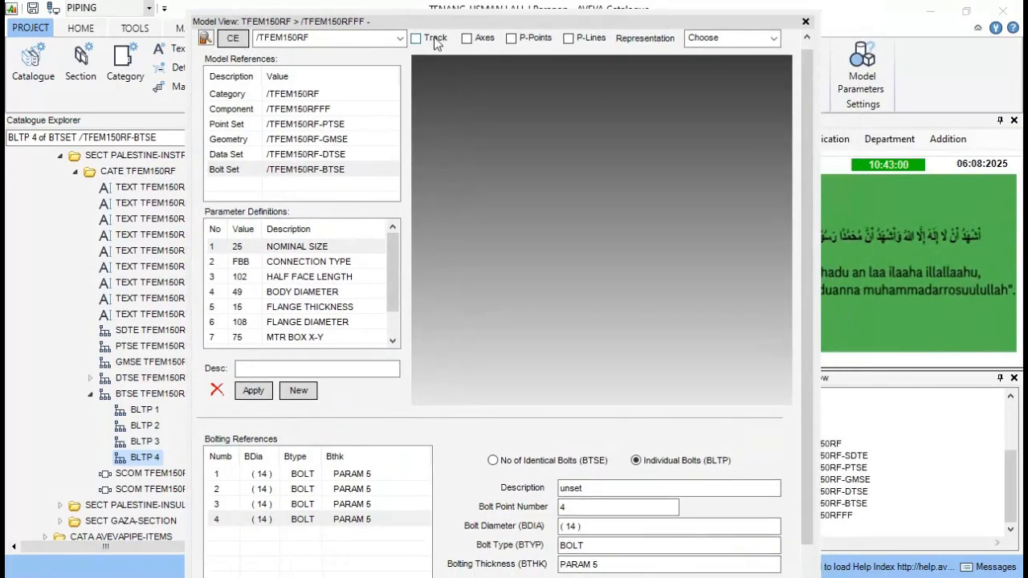
click(467, 38)
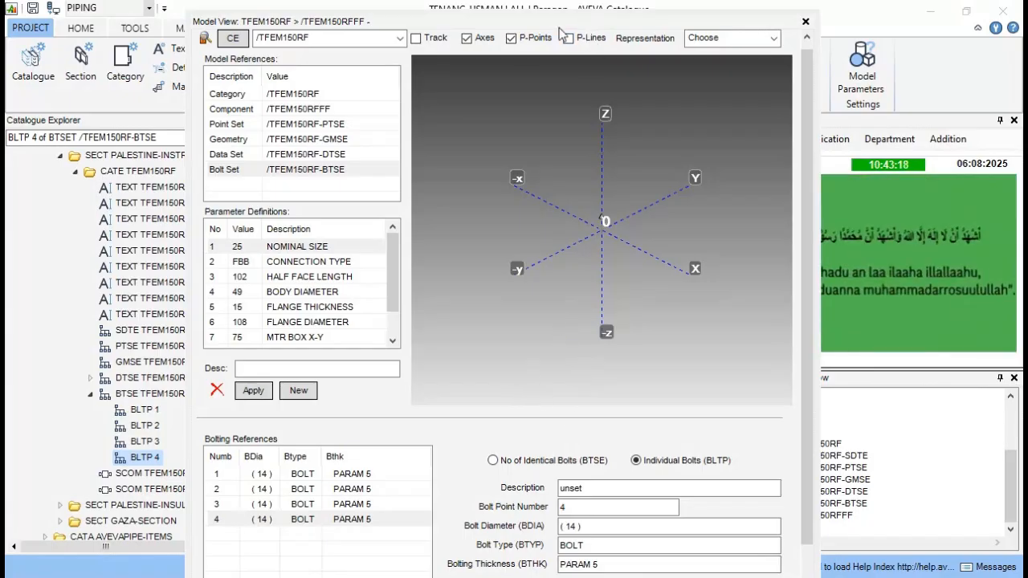
click(233, 124)
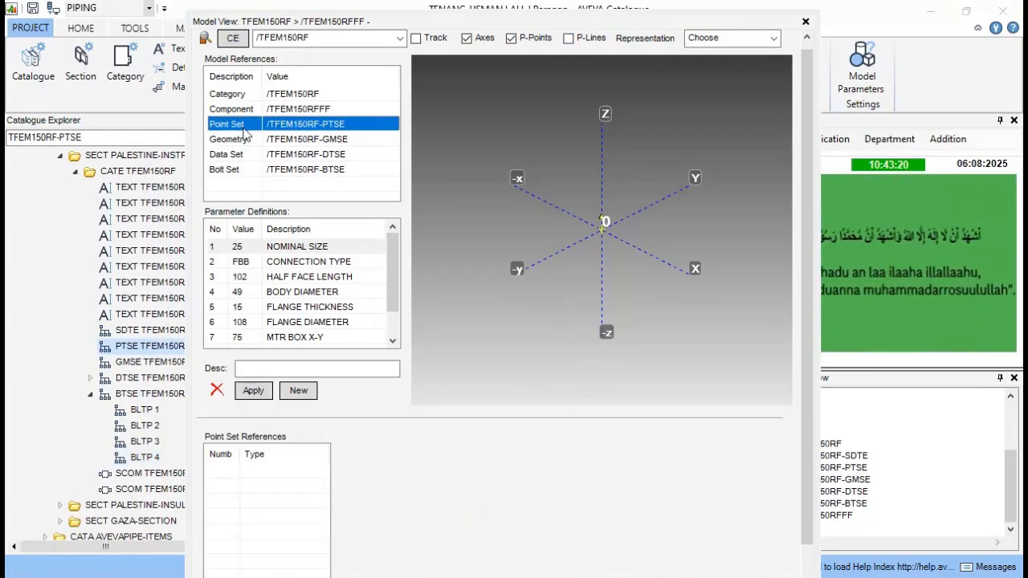
mouse_move(476, 13)
mouse_down()
mouse_move(469, 96)
mouse_move(484, 6)
mouse_up()
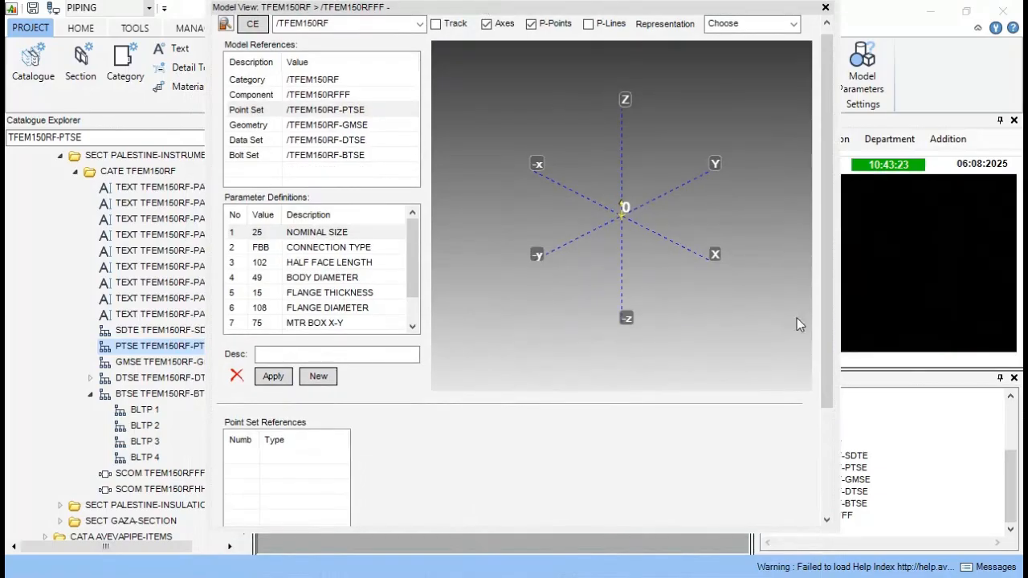
Add an axial P-point (PTAX) to the point set with P-point number 1 and connection type PARA2
scroll(822, 386, down, 3)
scroll(796, 472, down, 1)
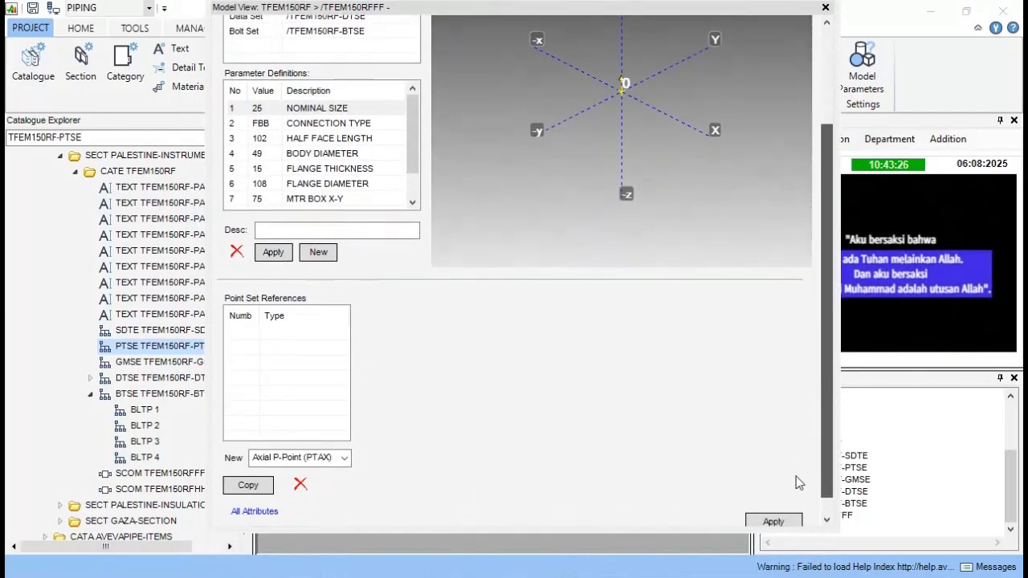
click(344, 459)
click(315, 475)
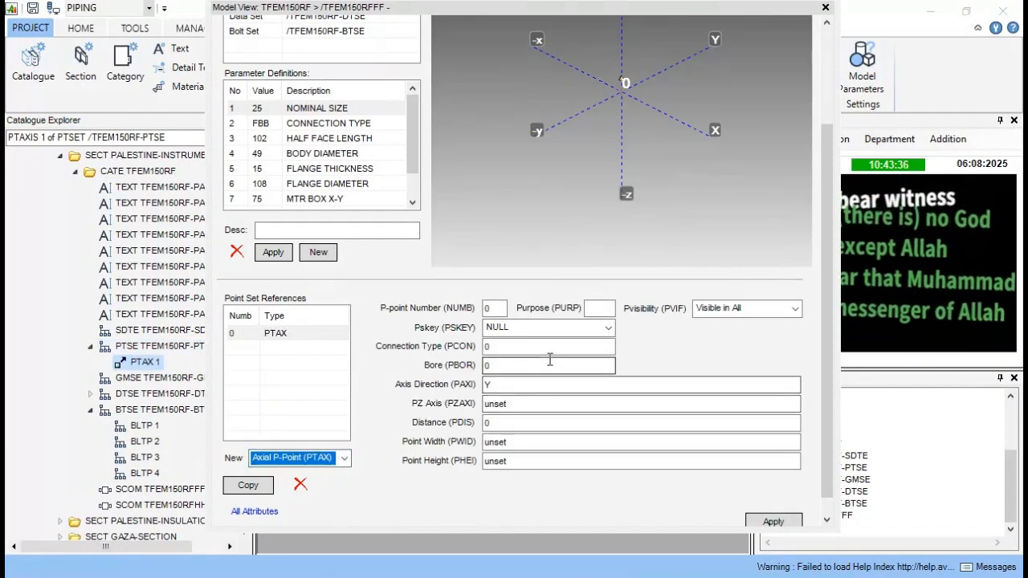
click(501, 307)
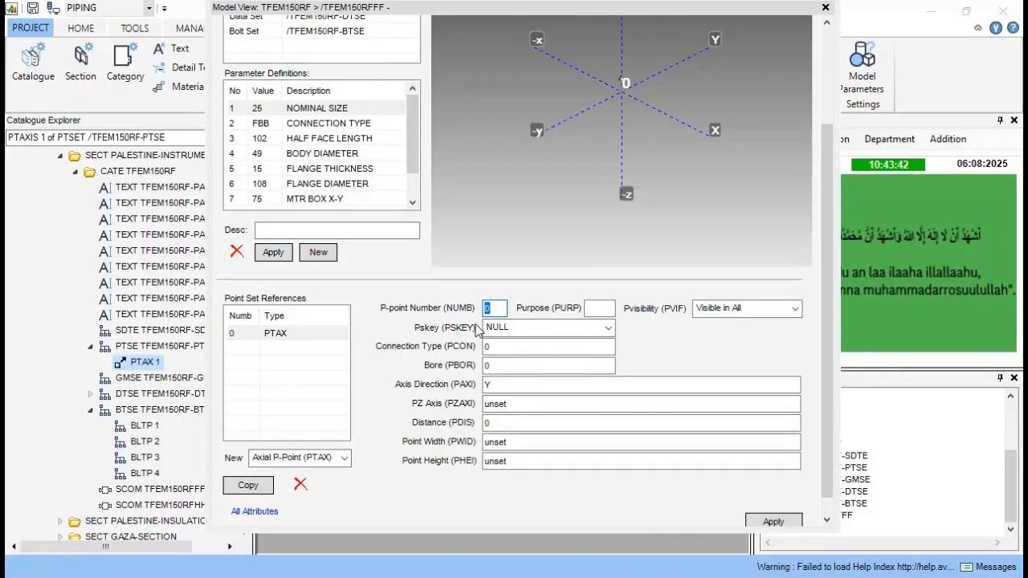
text(1)
key(Tab)
key(Tab)
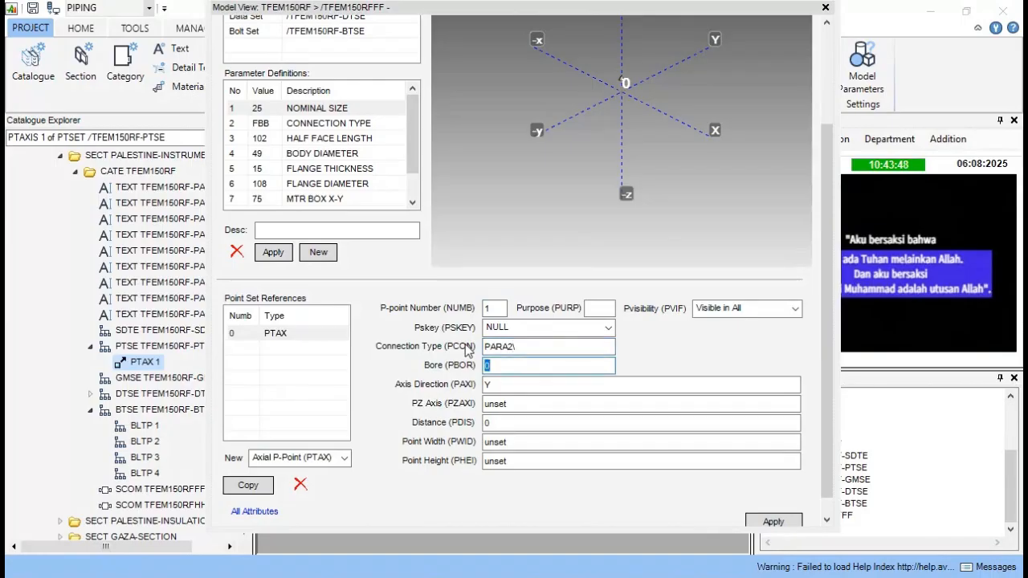
click(548, 348)
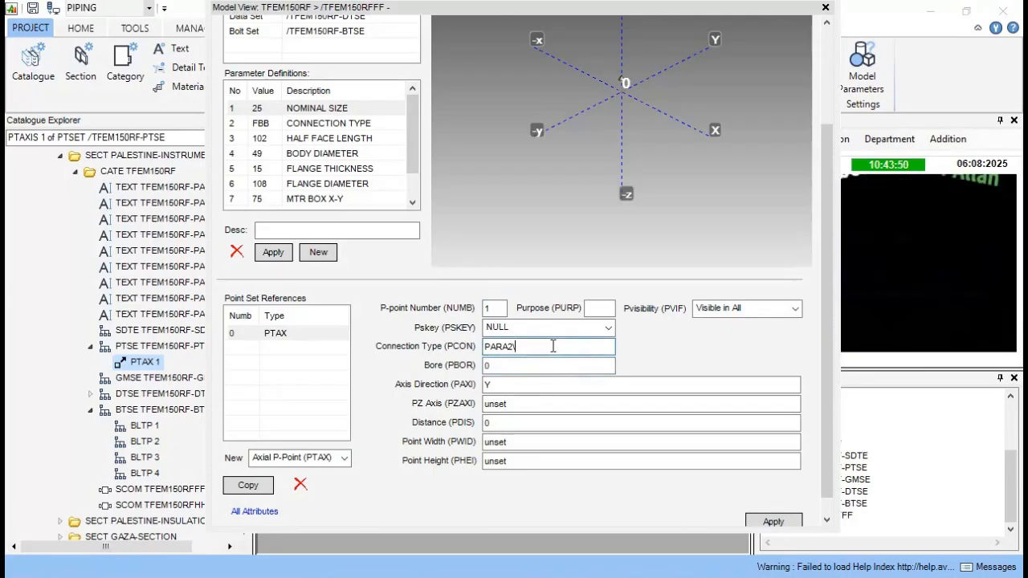
key(BackSpace)
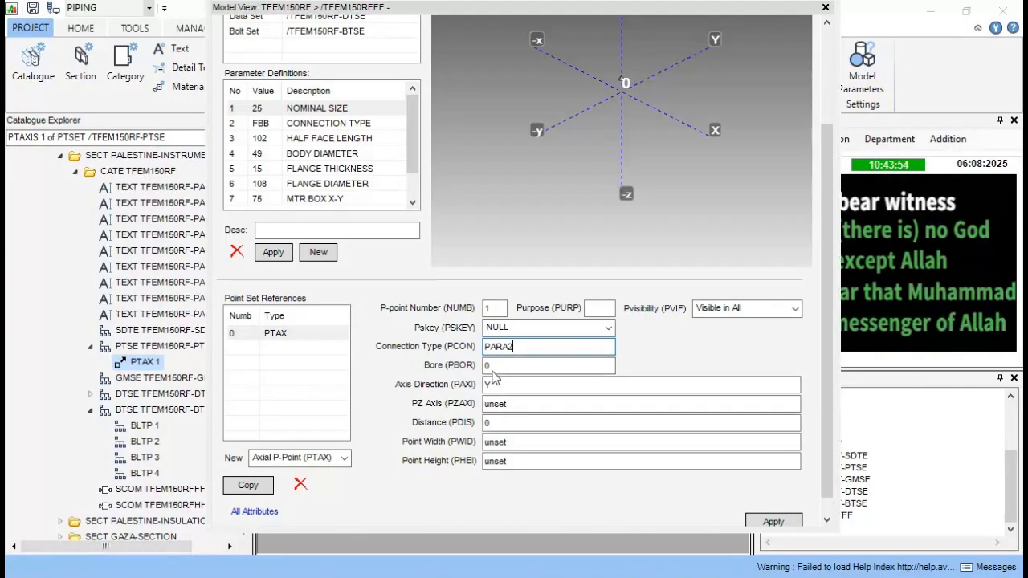
Give P-point 1 bore PARA1, axis direction Y, PZ axis -X and distance (RPRO LENG), and apply the definition
drag(499, 367, 450, 379)
text(PARA1)
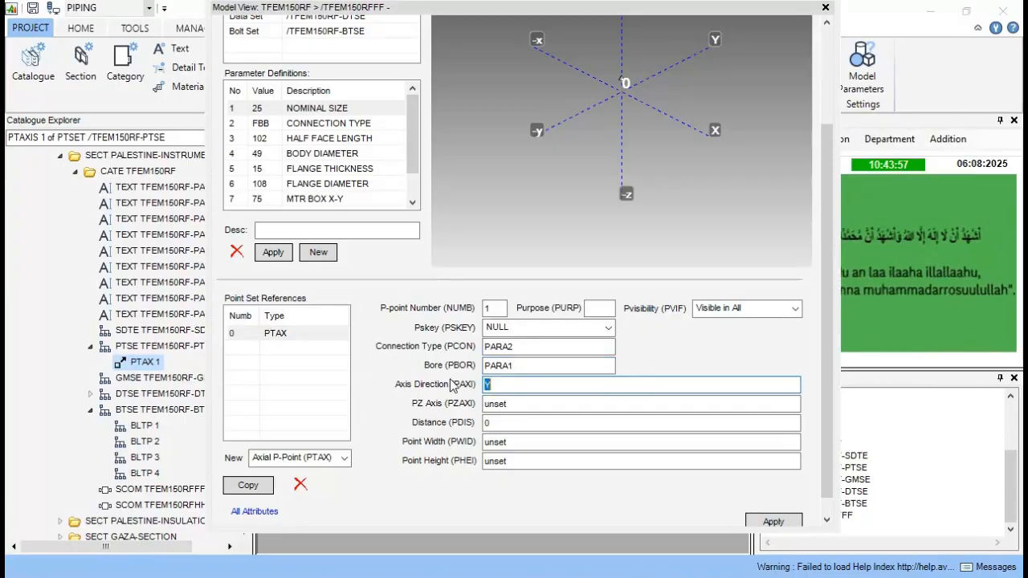
key(Tab)
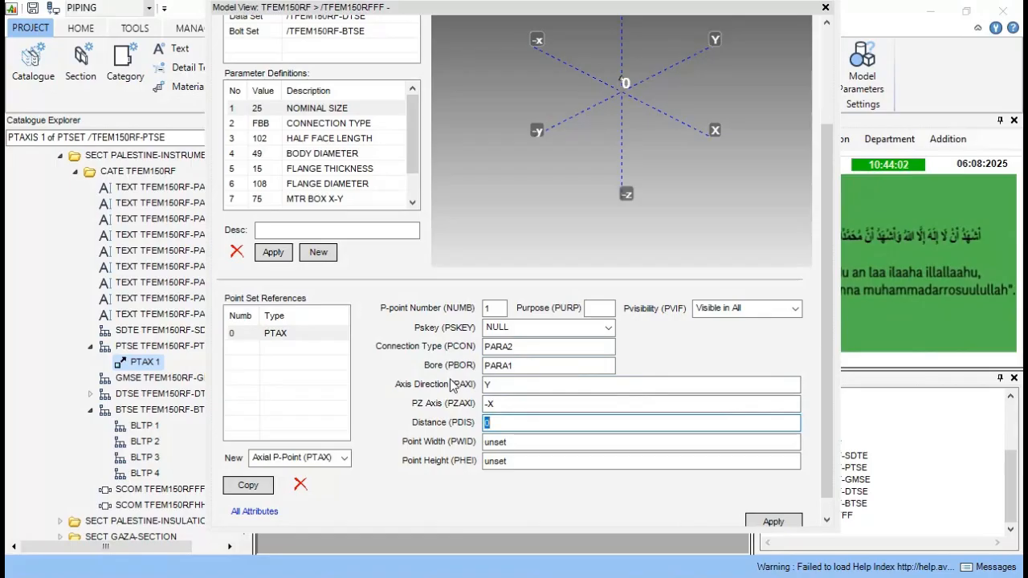
text((RPR)
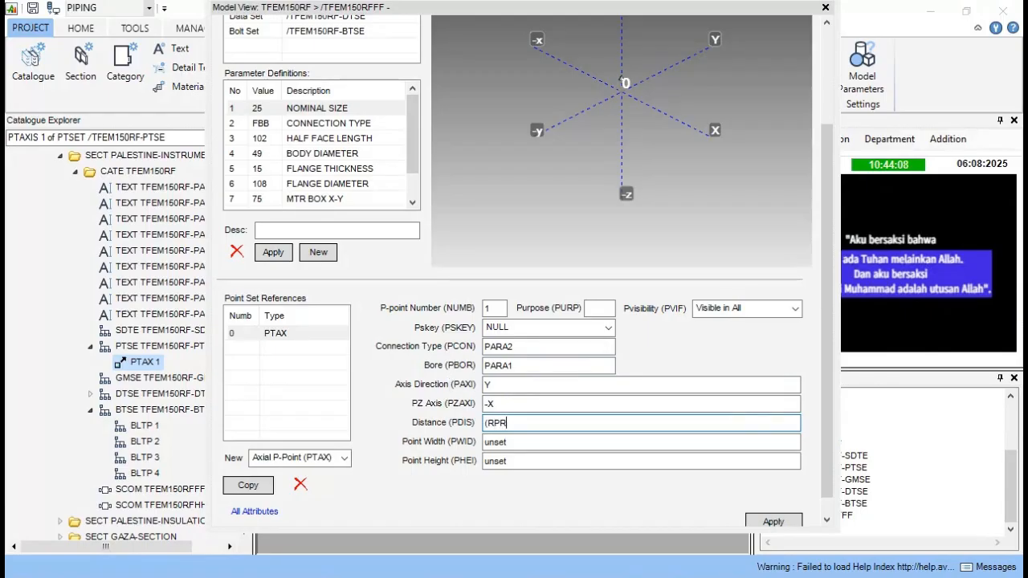
text(O LENG)
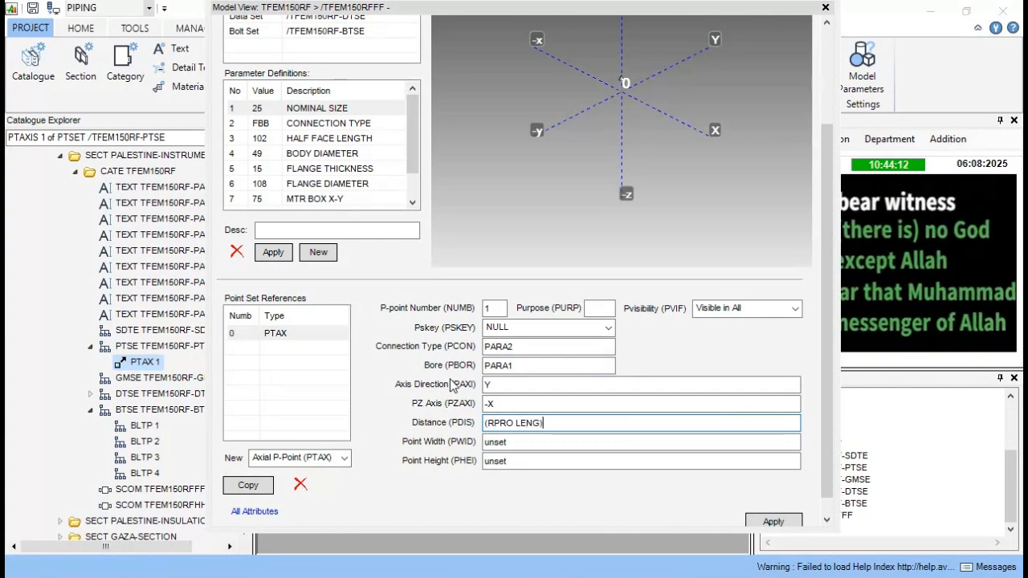
key(Tab)
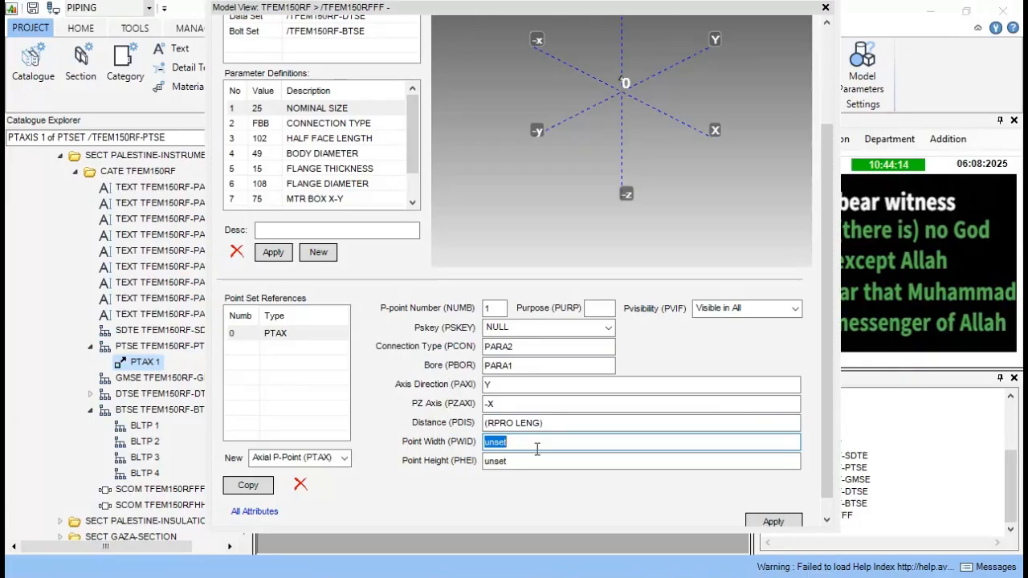
click(768, 522)
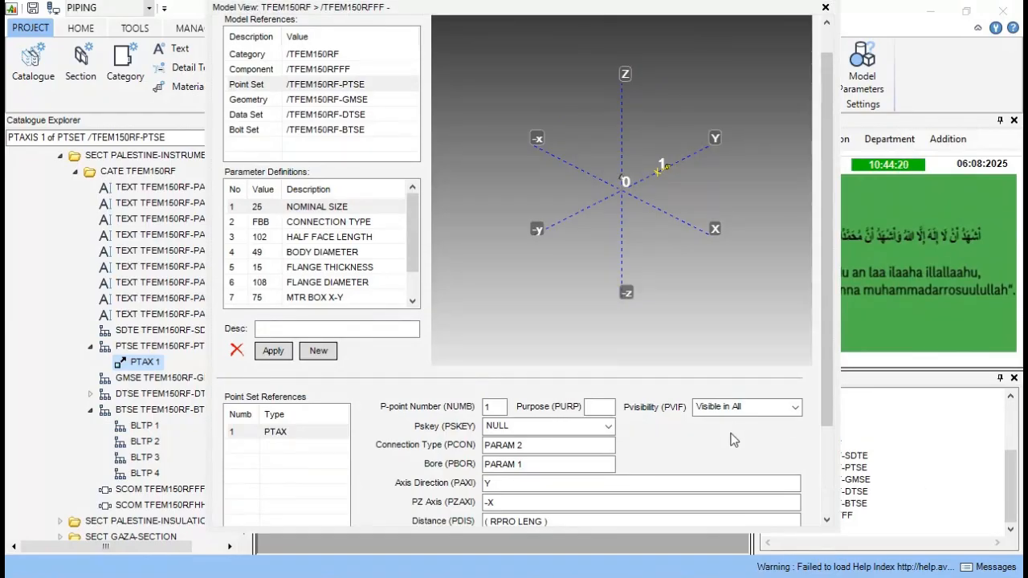
Copy axial P-point 1 in the point set and select the copy
scroll(730, 421, down, 3)
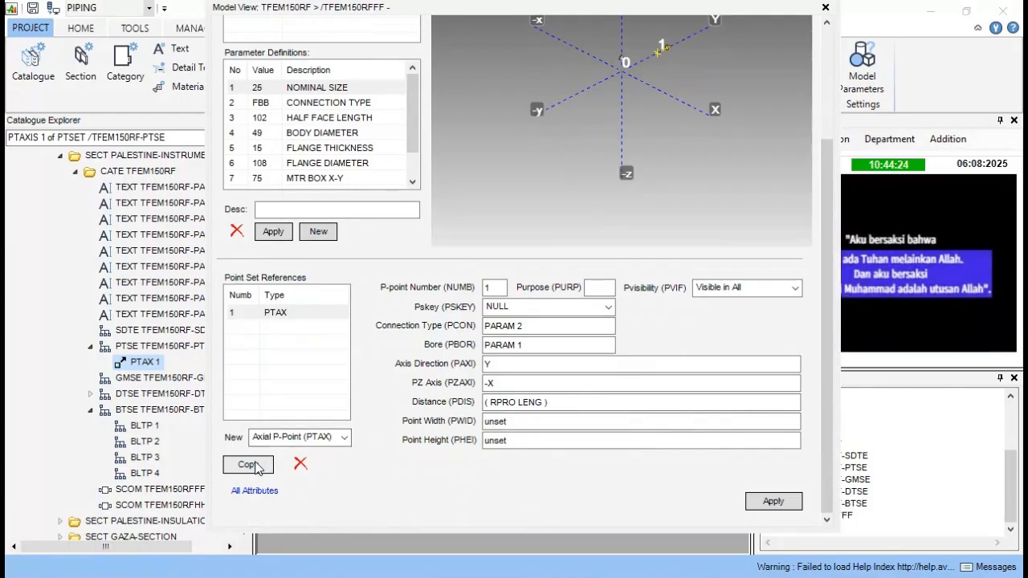
scroll(255, 468, up, 1)
click(242, 517)
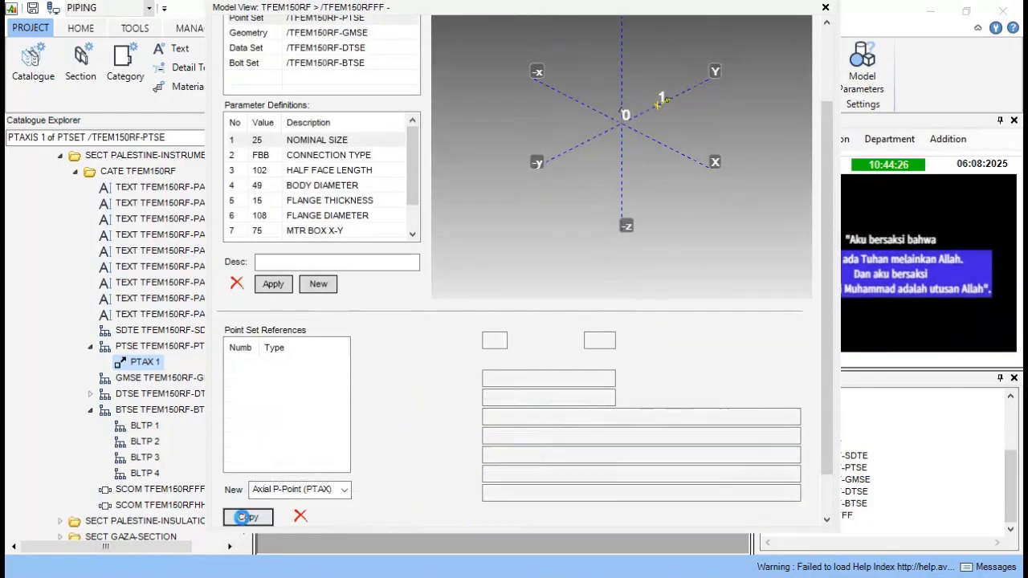
click(269, 379)
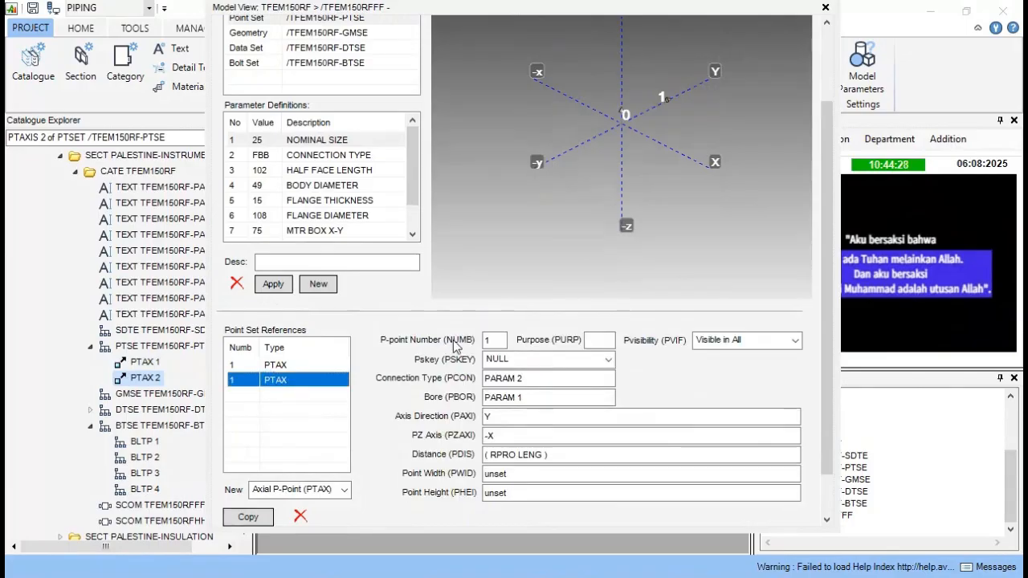
click(482, 342)
text(2)
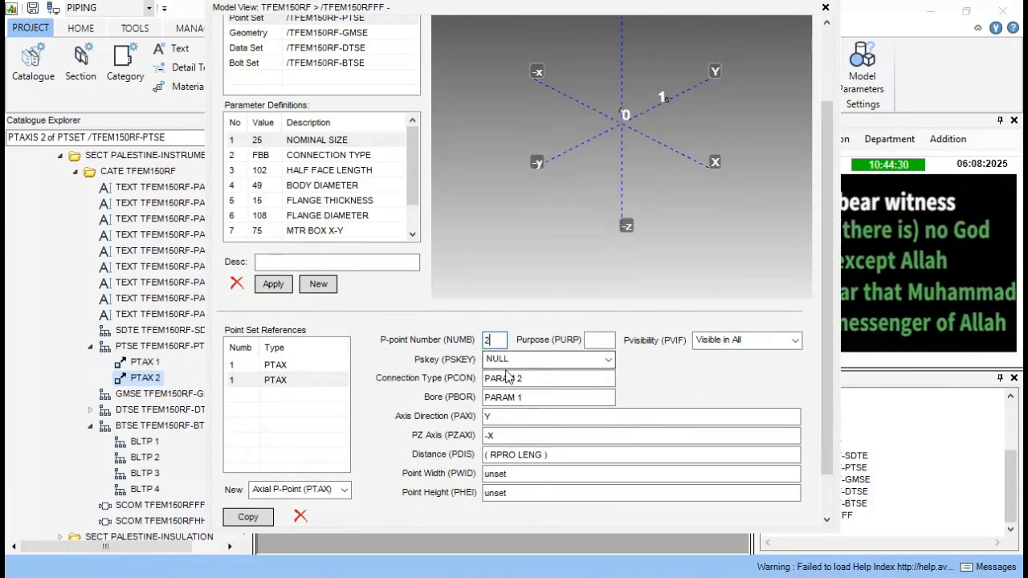
click(523, 378)
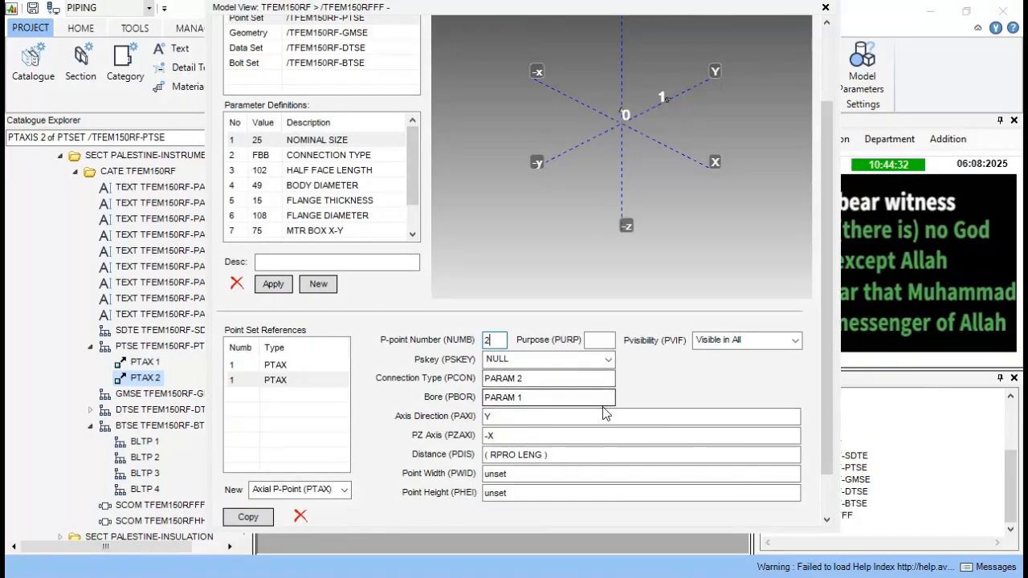
click(555, 416)
Set the first P-point's axis direction to -X, clear its PZ axis and apply the change
click(273, 365)
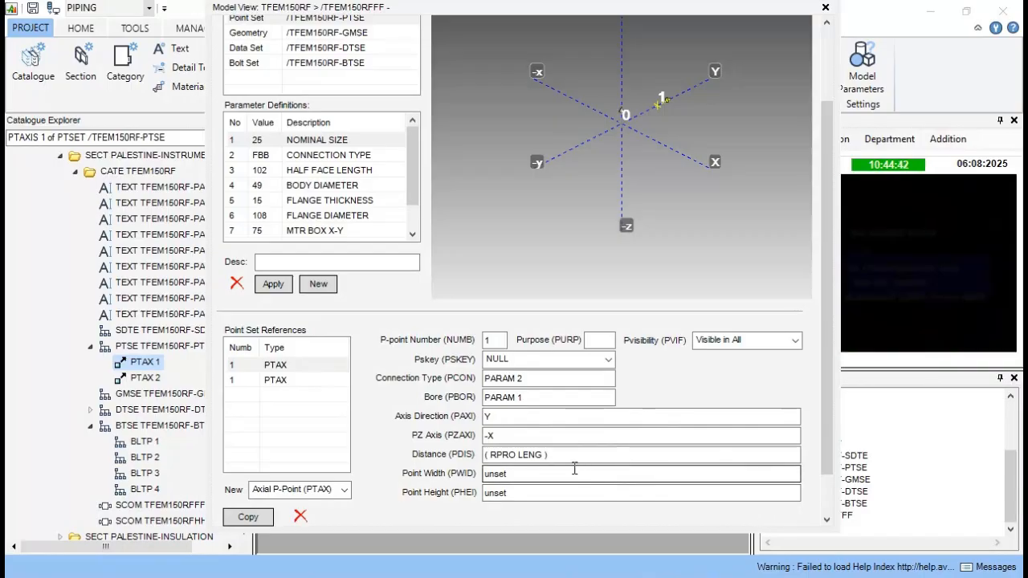
click(342, 365)
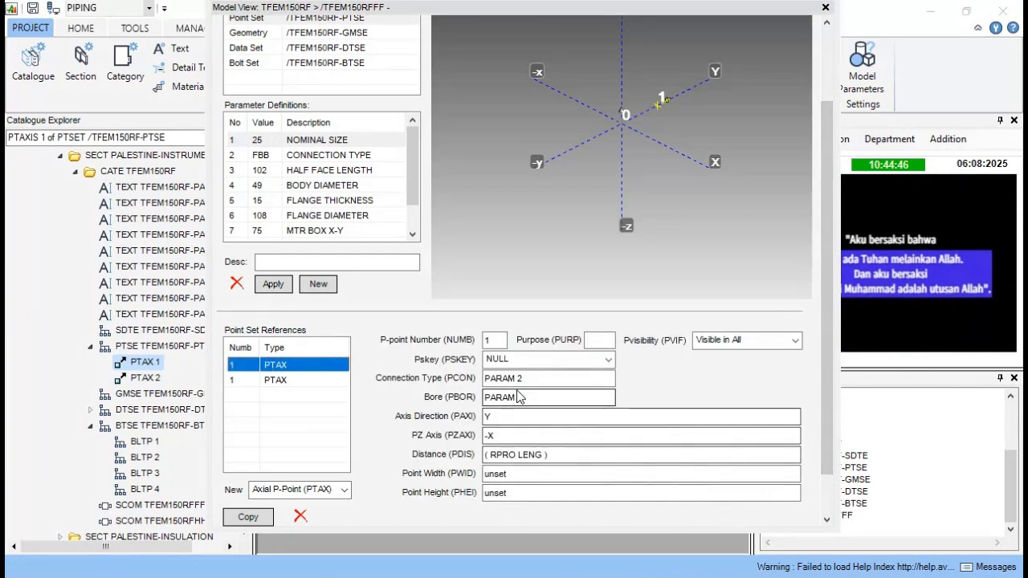
drag(517, 417, 452, 416)
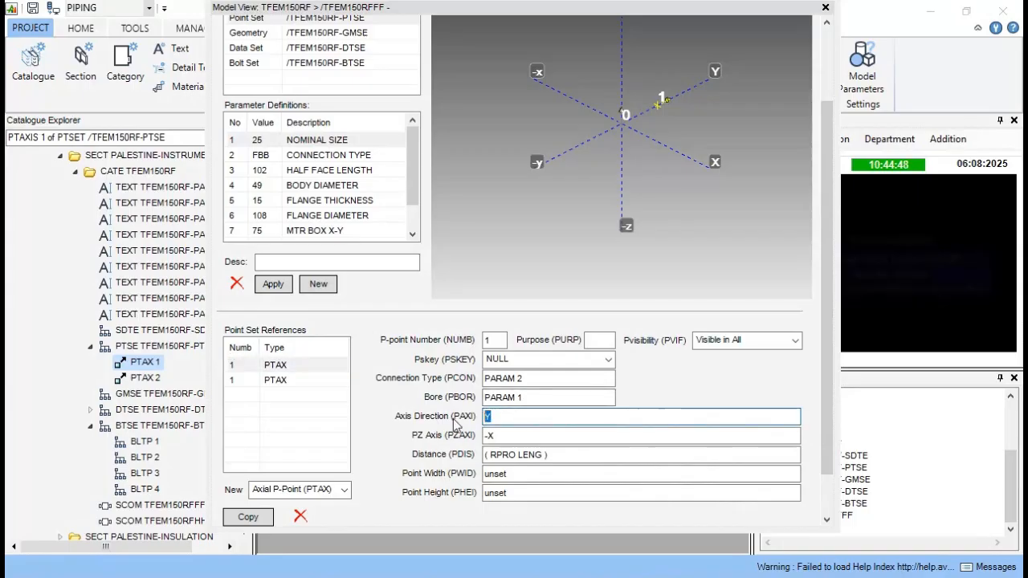
text(-X)
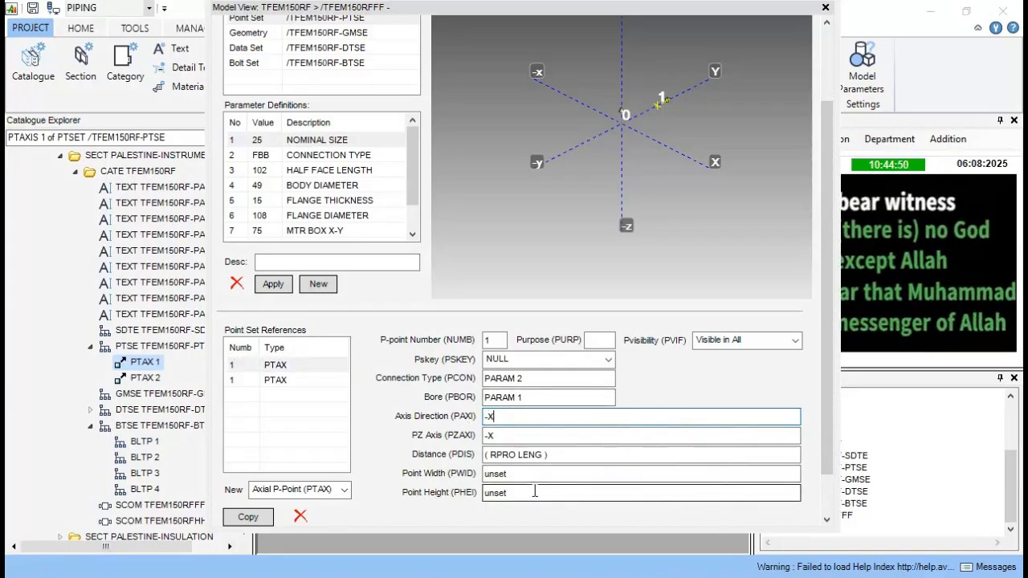
drag(507, 435, 459, 435)
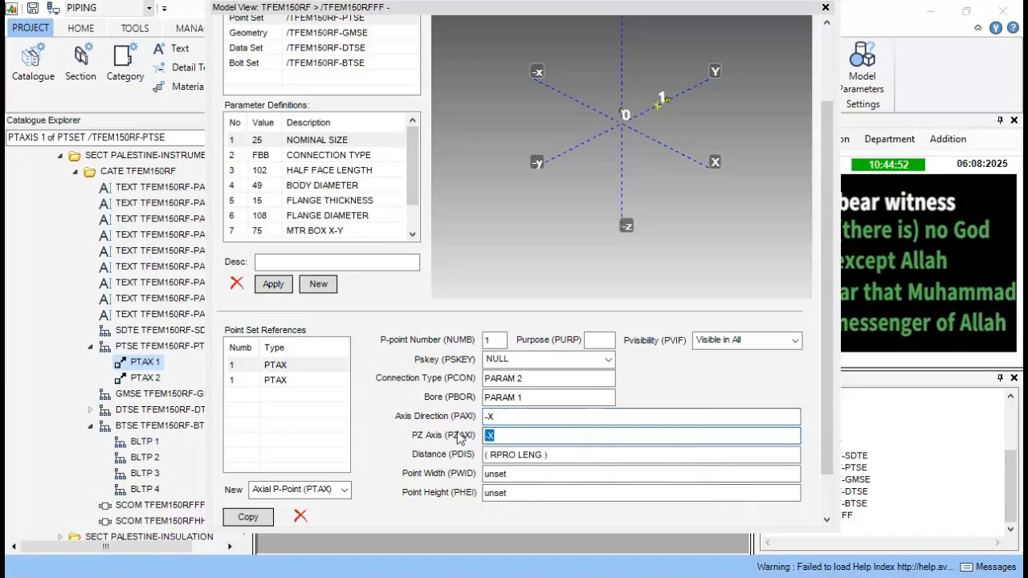
scroll(717, 442, down, 1)
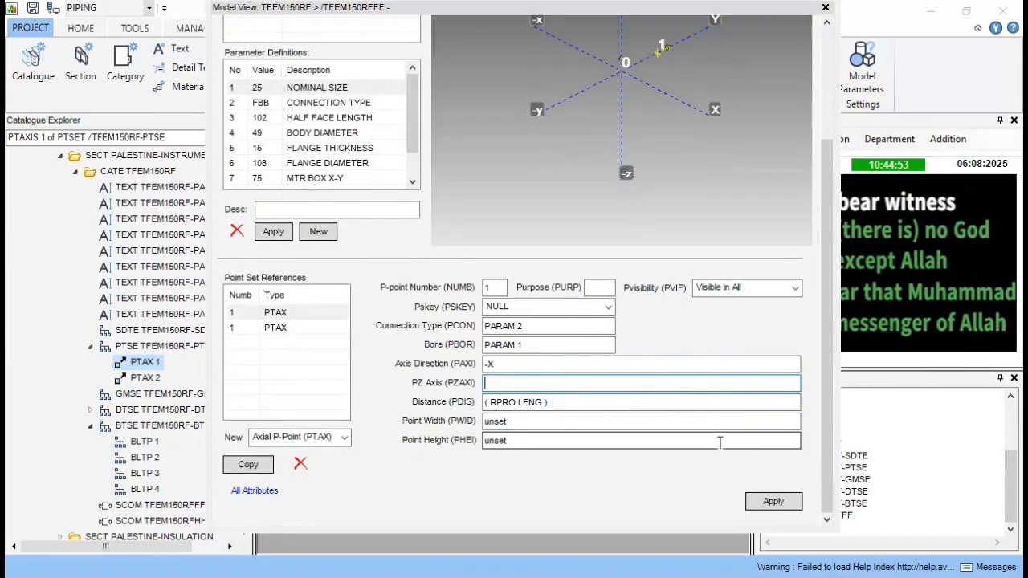
click(772, 501)
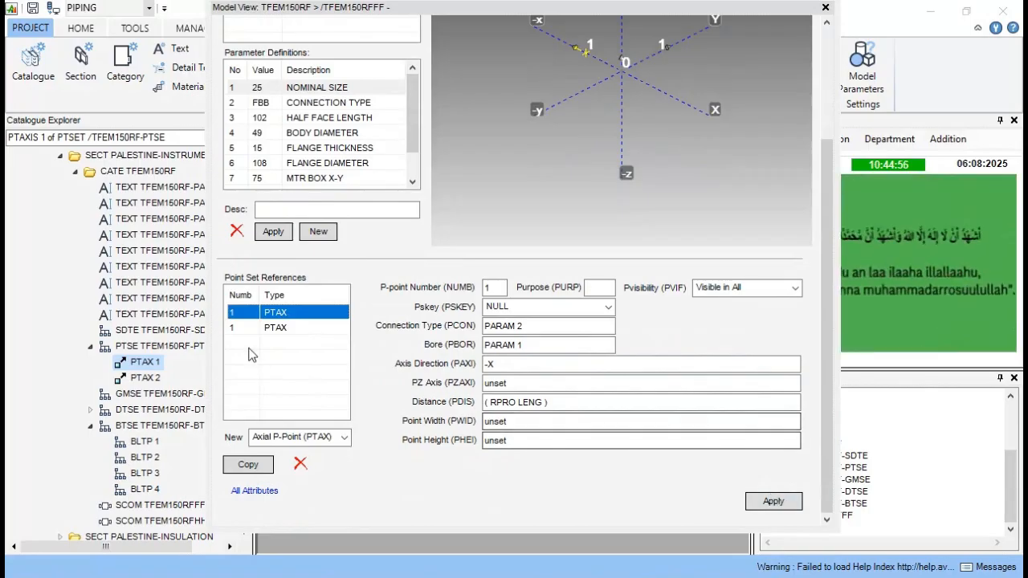
Give the copied P-point number 2 and axis direction X, clear its PZ axis and apply the change
click(265, 328)
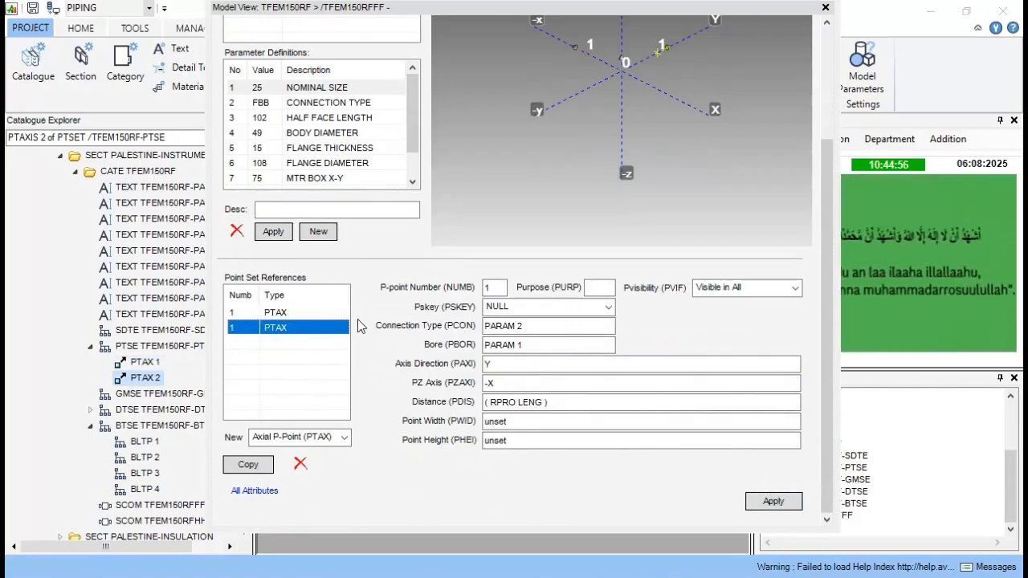
double_click(499, 290)
text(2)
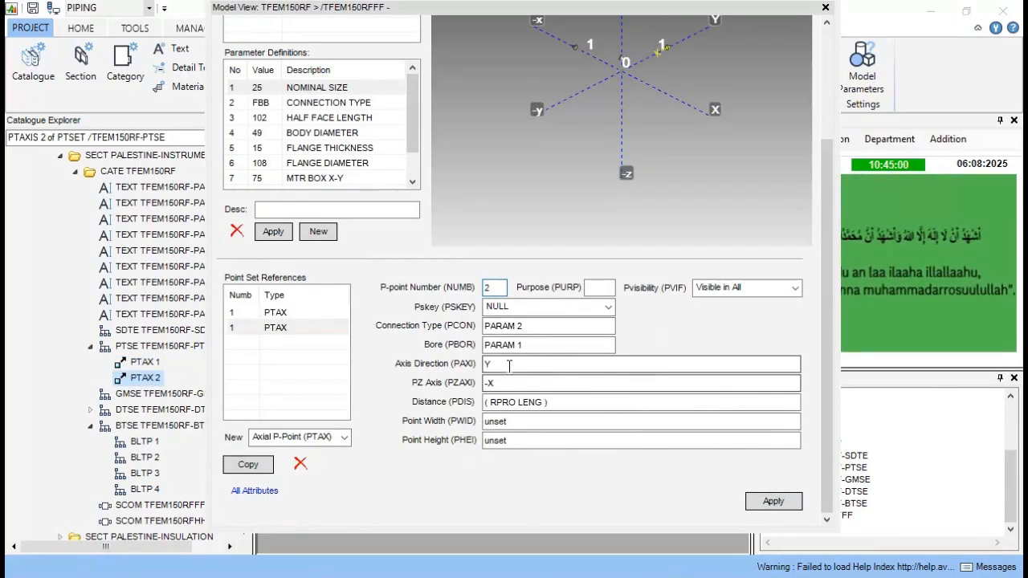
double_click(484, 364)
text(X)
key(Tab)
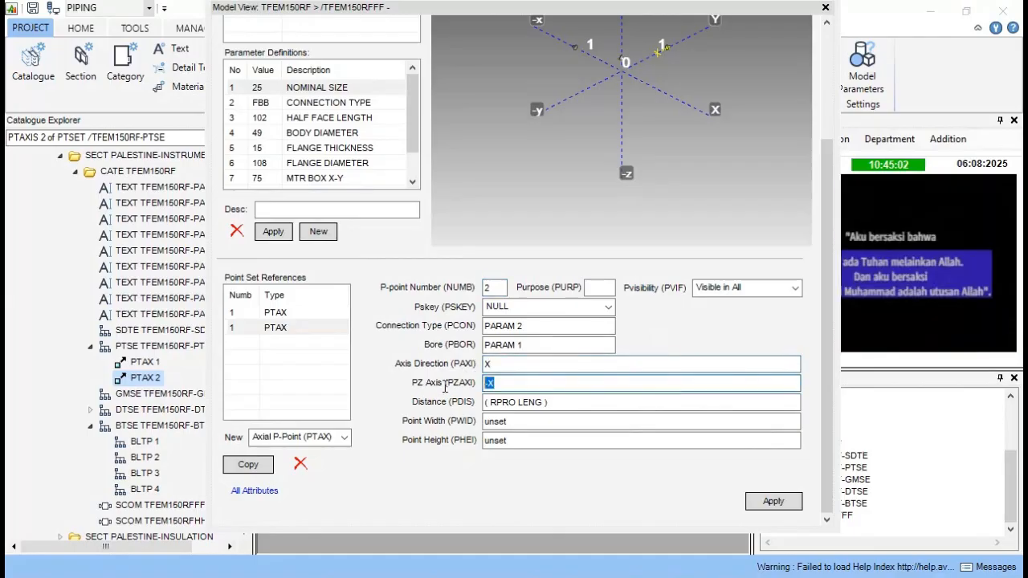
key(BackSpace)
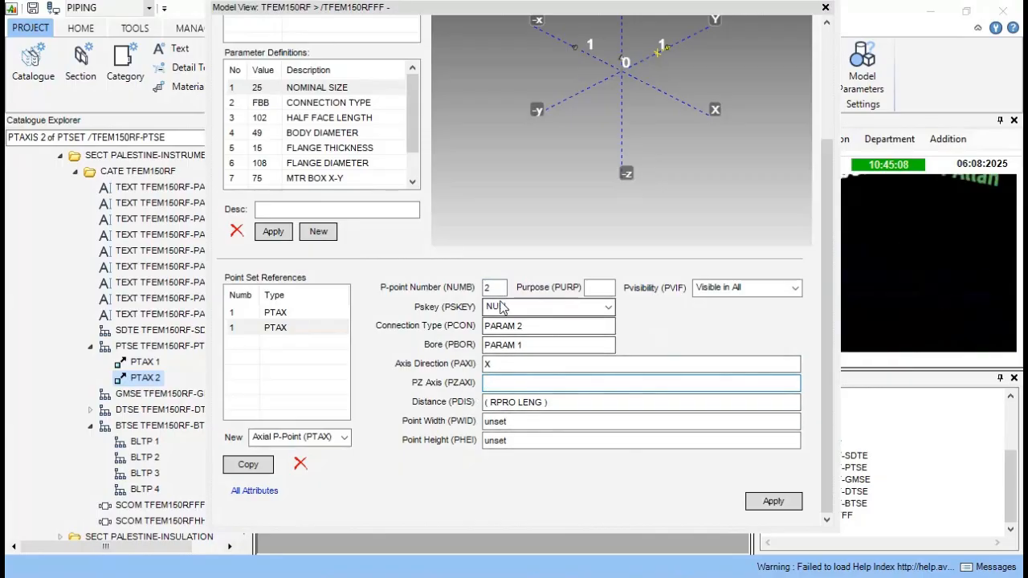
click(772, 501)
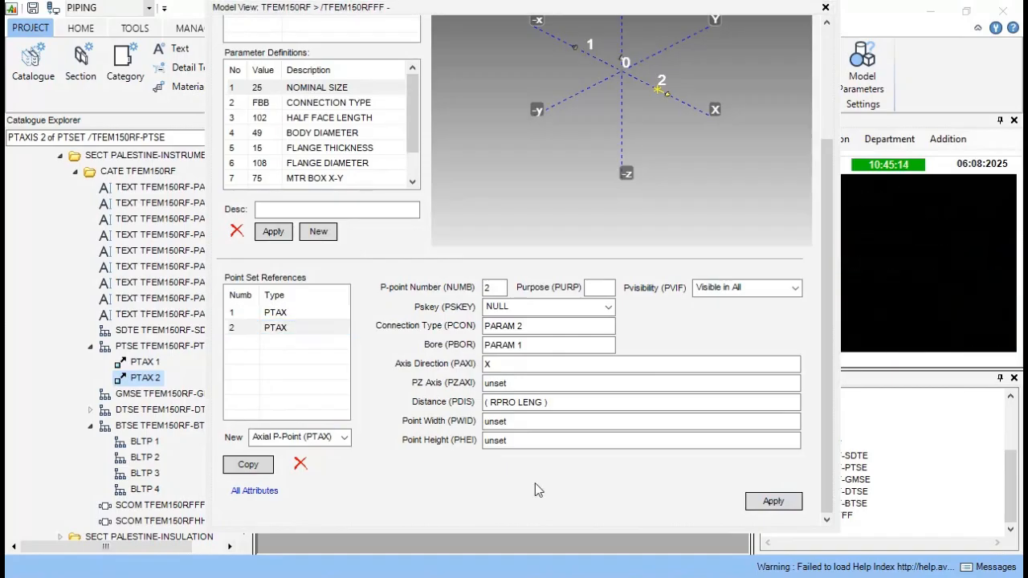
Add another axial P-point (PTAX) with P-point number 3 and axis direction Z, and apply it
click(345, 437)
click(325, 454)
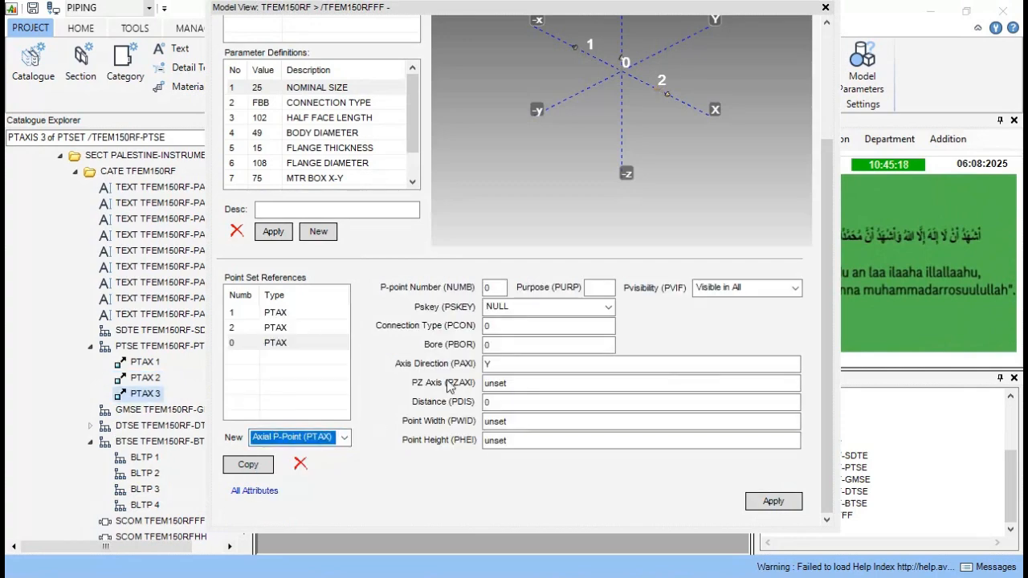
double_click(486, 289)
text(3)
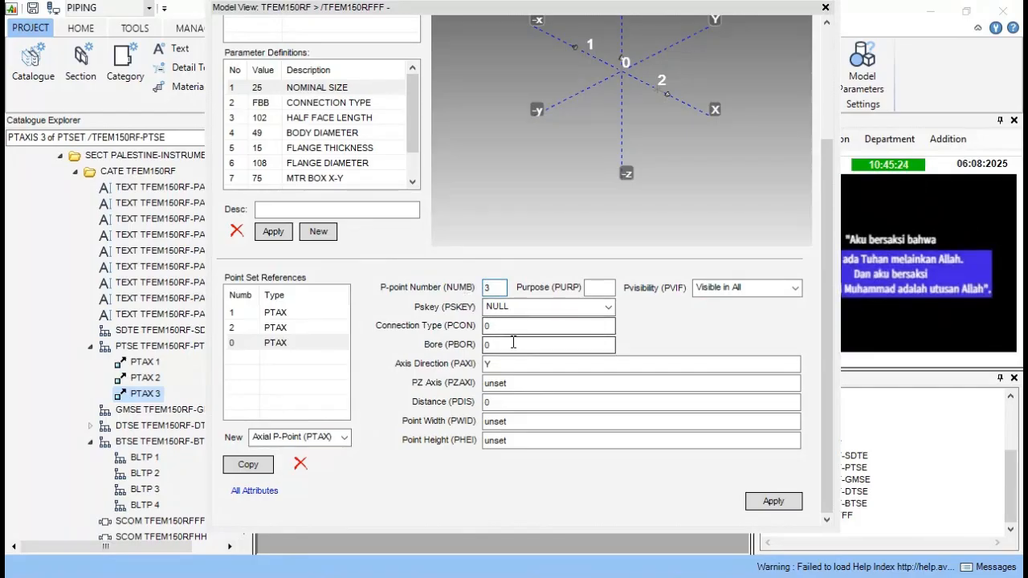
double_click(483, 363)
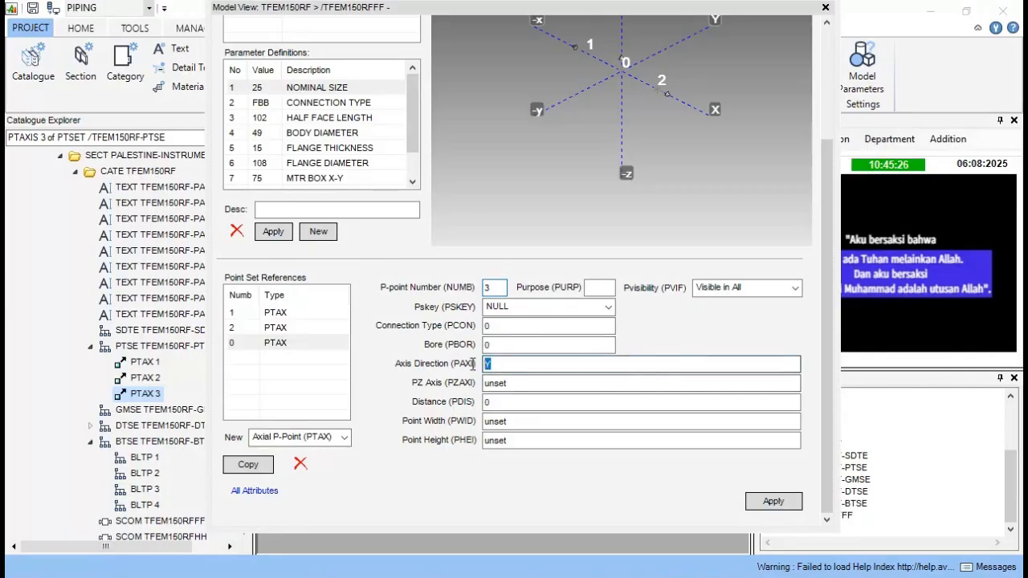
text(Z)
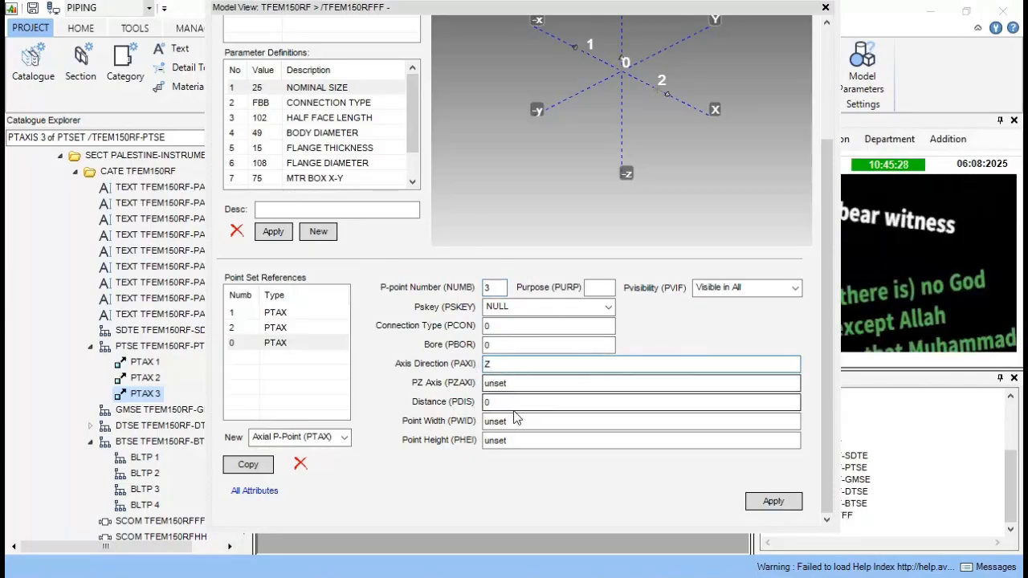
click(771, 502)
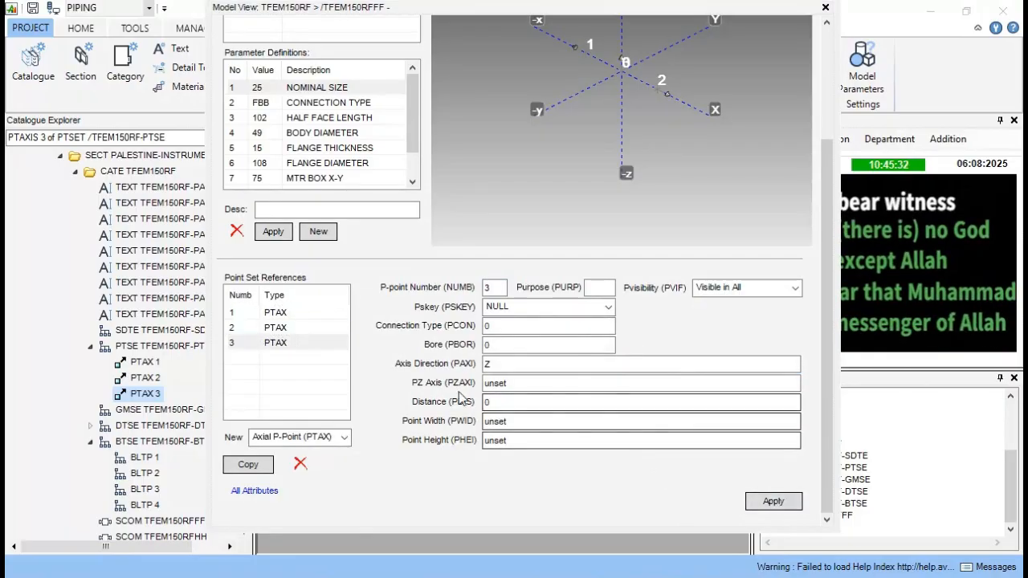
Copy P-point 3 in the point set and set the copy's P-point number to 4
click(320, 438)
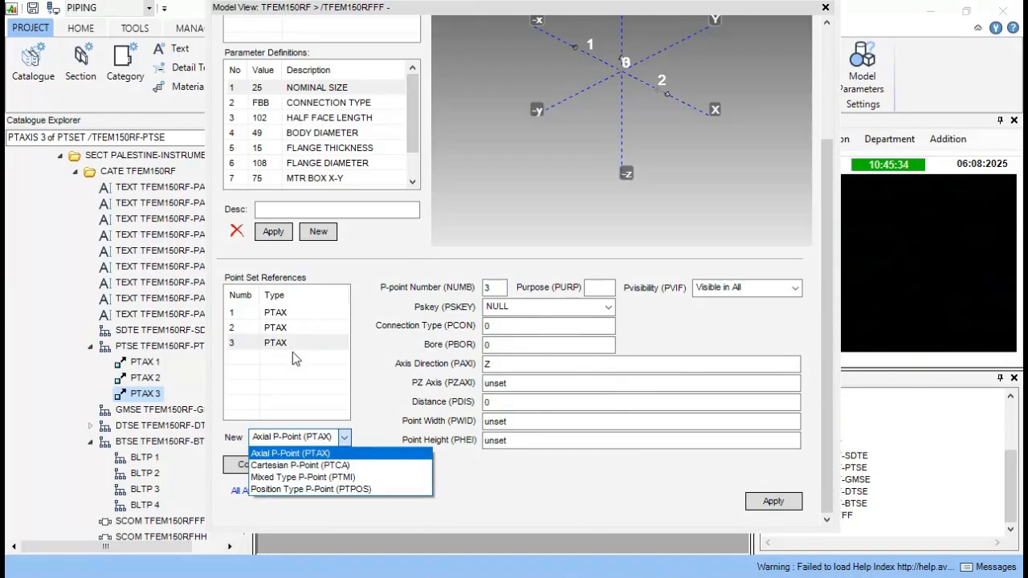
click(279, 345)
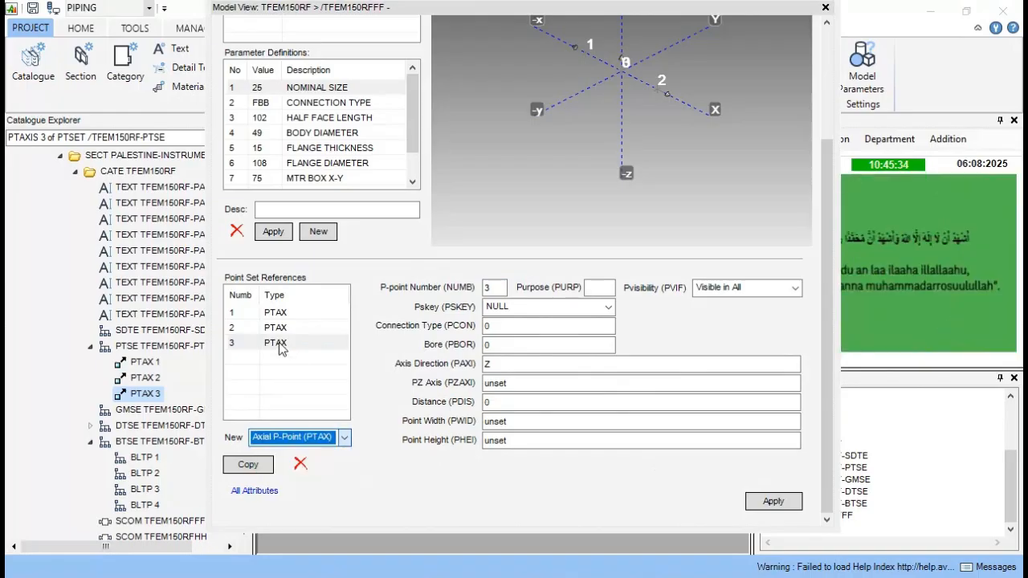
click(249, 465)
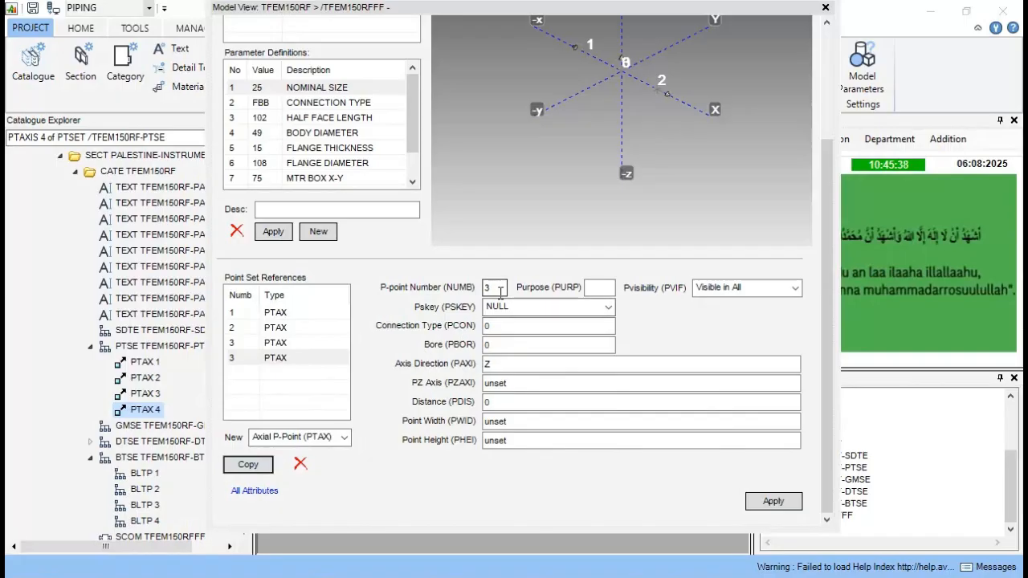
drag(500, 291, 462, 292)
text(4)
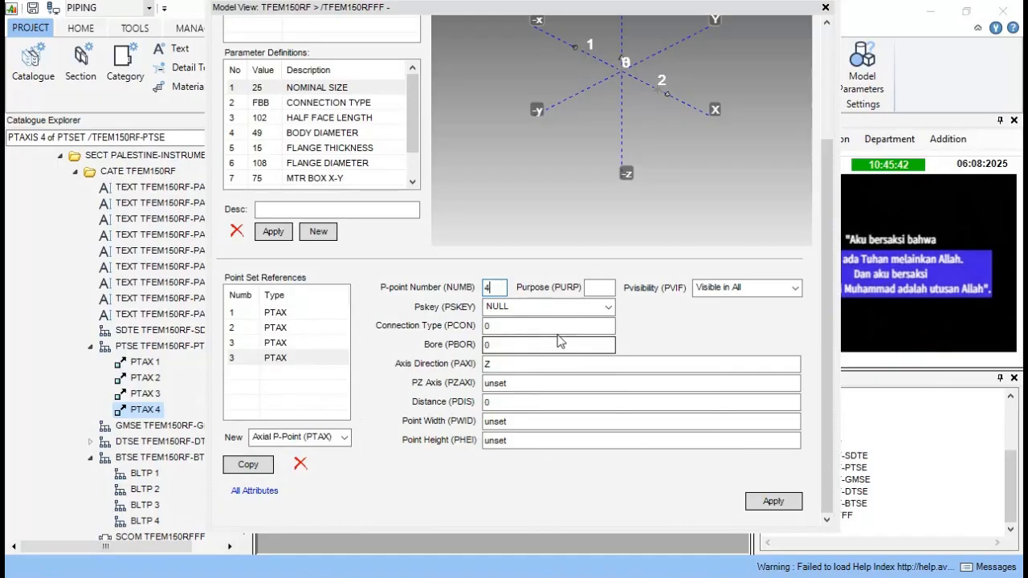
Clear P-point 4's connection type, set its distance to 0.5 TIMES PARA6 and apply the change
click(499, 325)
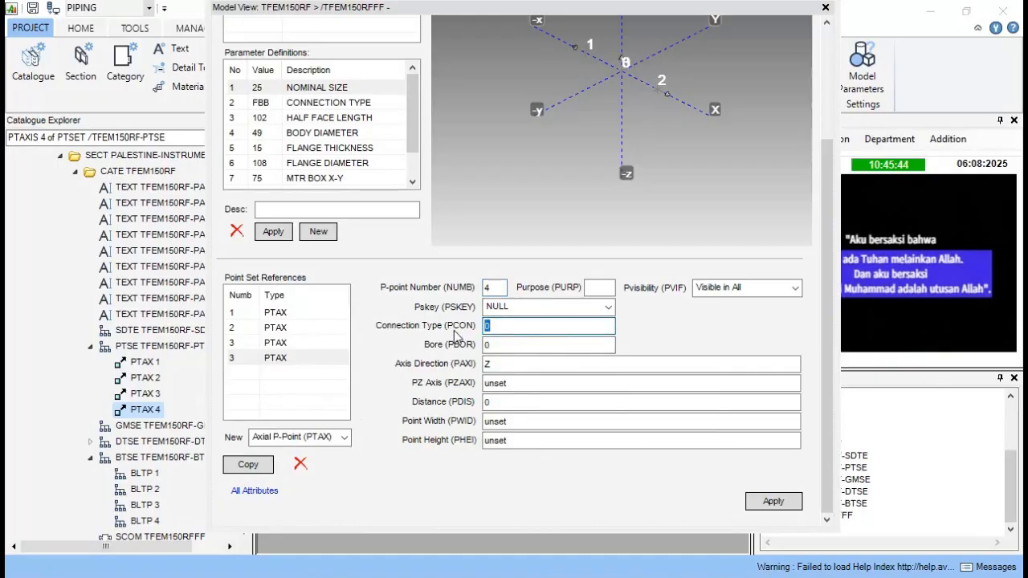
key(BackSpace)
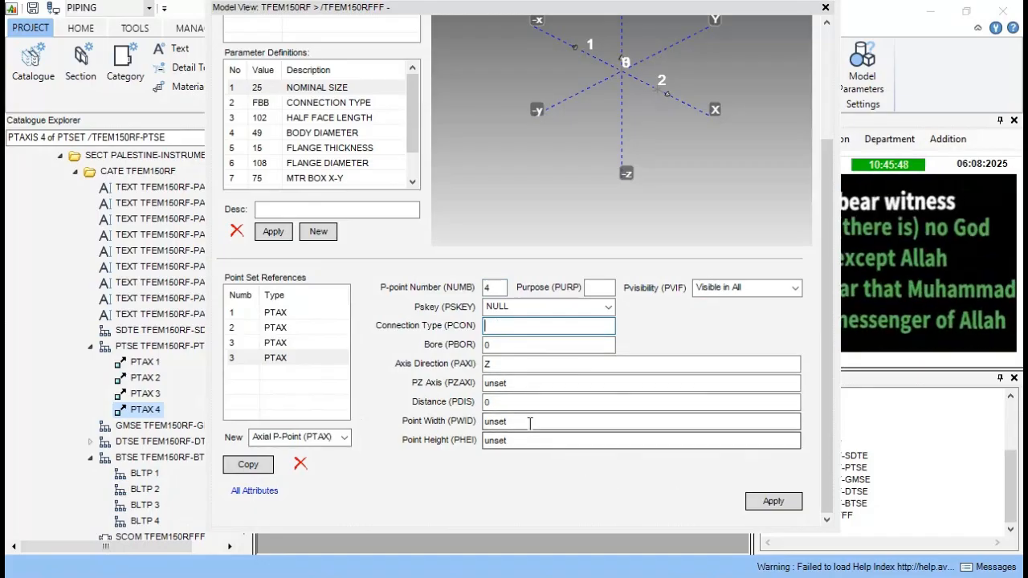
click(494, 403)
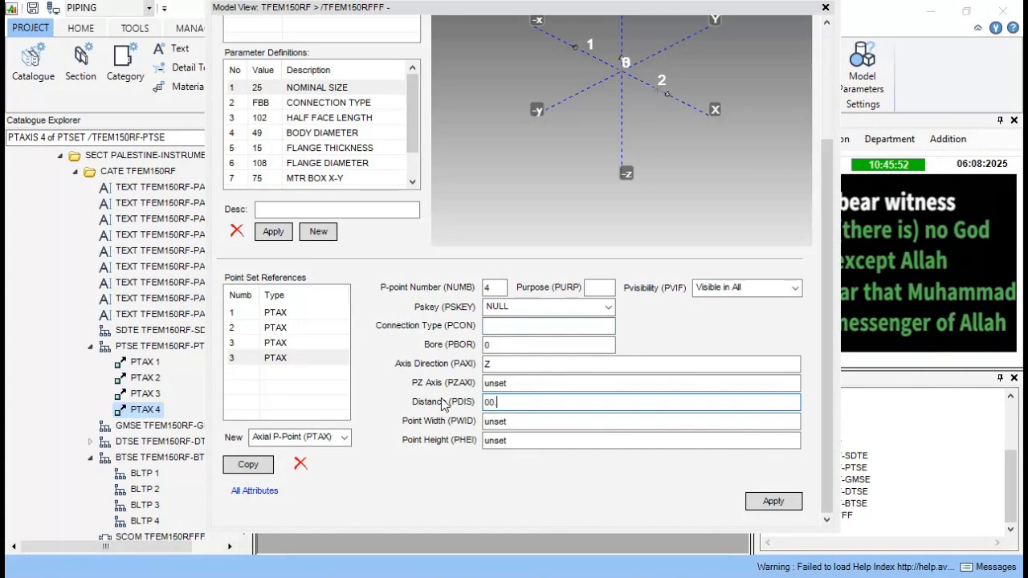
key(BackSpace)
key(BackSpace)
text(0.5 TIME)
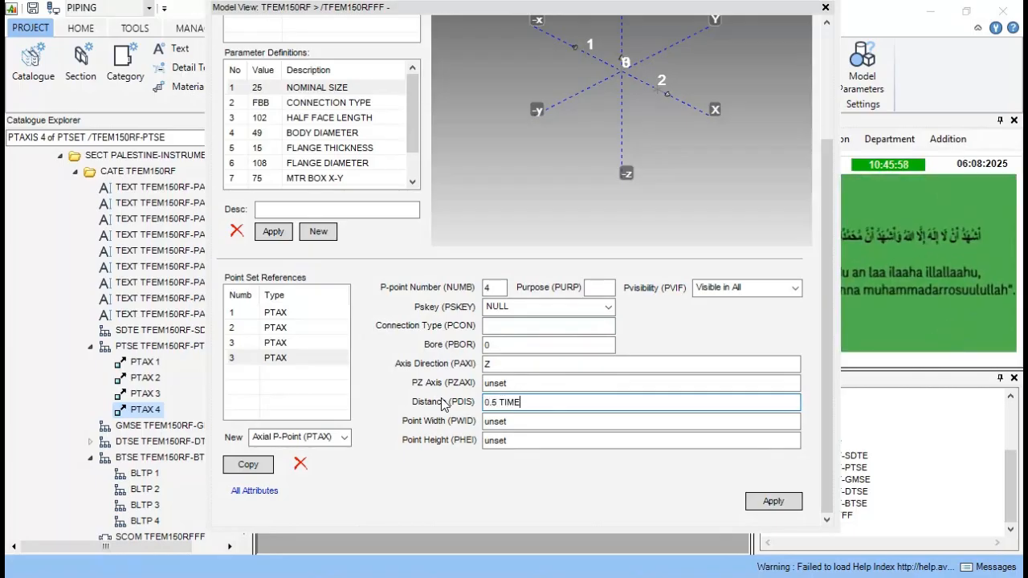
text(S PARA6)
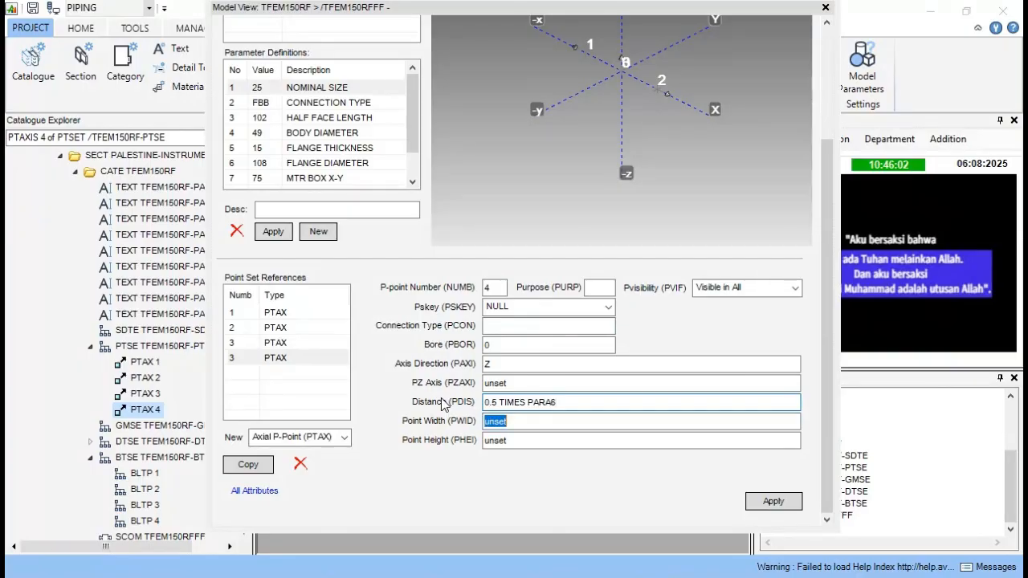
click(773, 503)
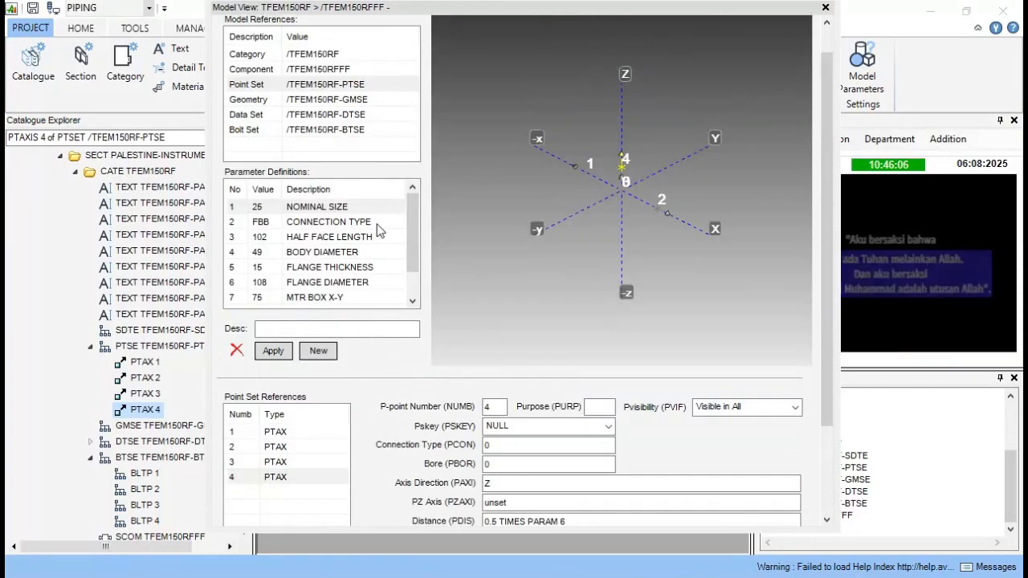
Add a positive SCYL cylinder to the geometry set /TFEM150RF-GMSE
click(259, 101)
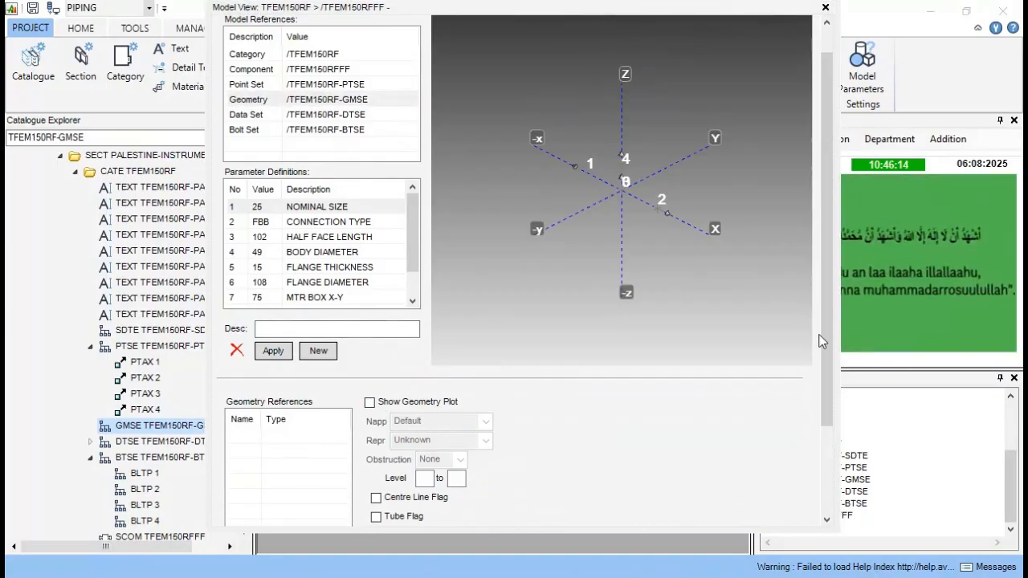
scroll(821, 330, down, 5)
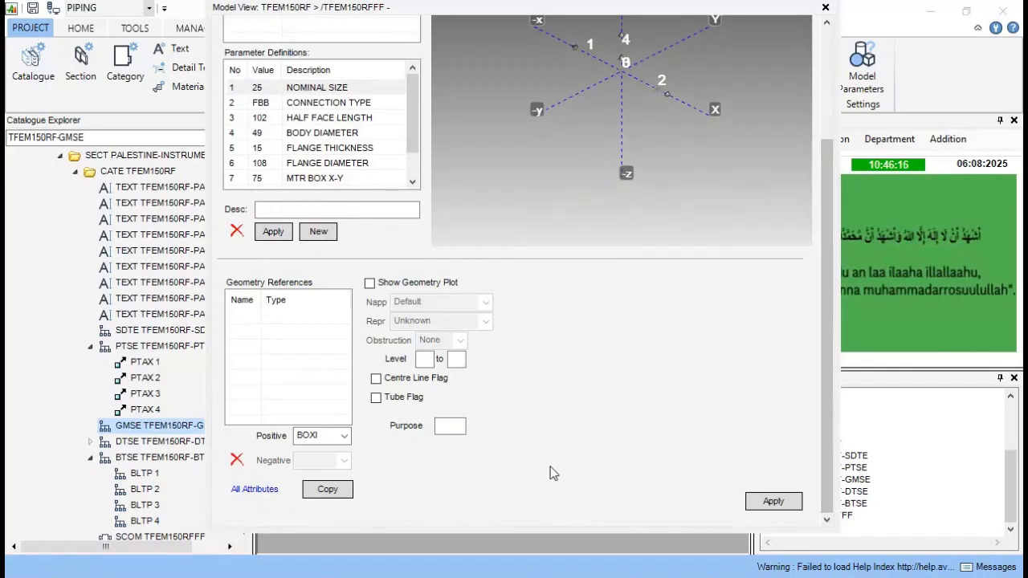
click(344, 435)
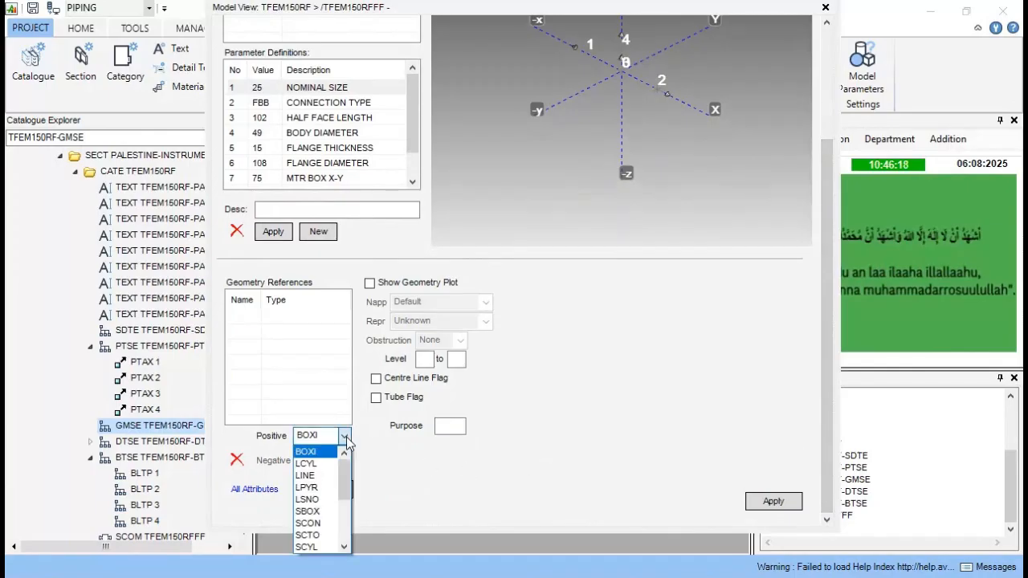
scroll(340, 473, down, 1)
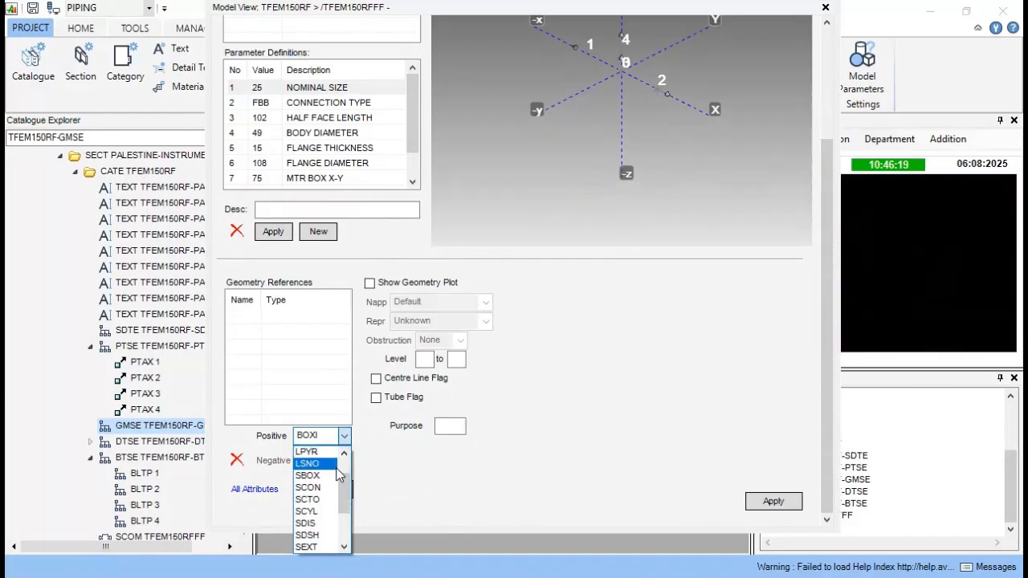
click(321, 512)
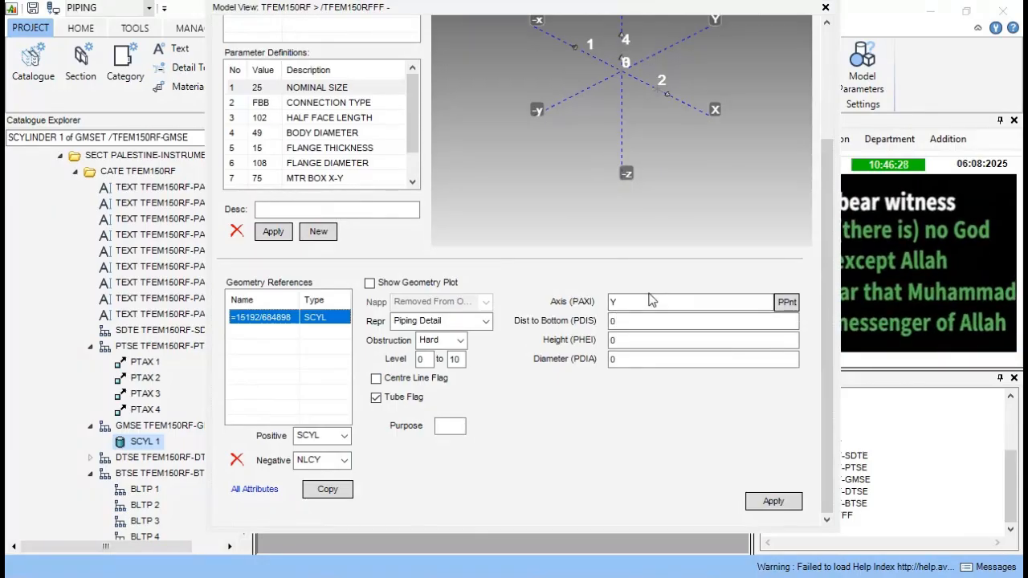
Set the cylinder's axis to P1, height to -PARA5 and diameter to PARA6, enable its centre line flag and apply
click(610, 304)
key(BackSpace)
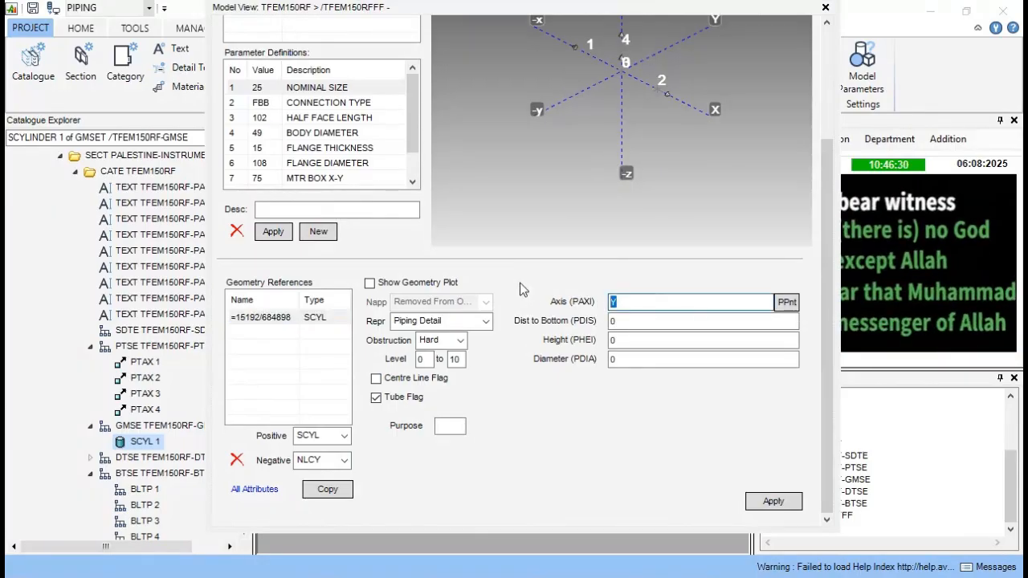
text(P1)
key(Tab)
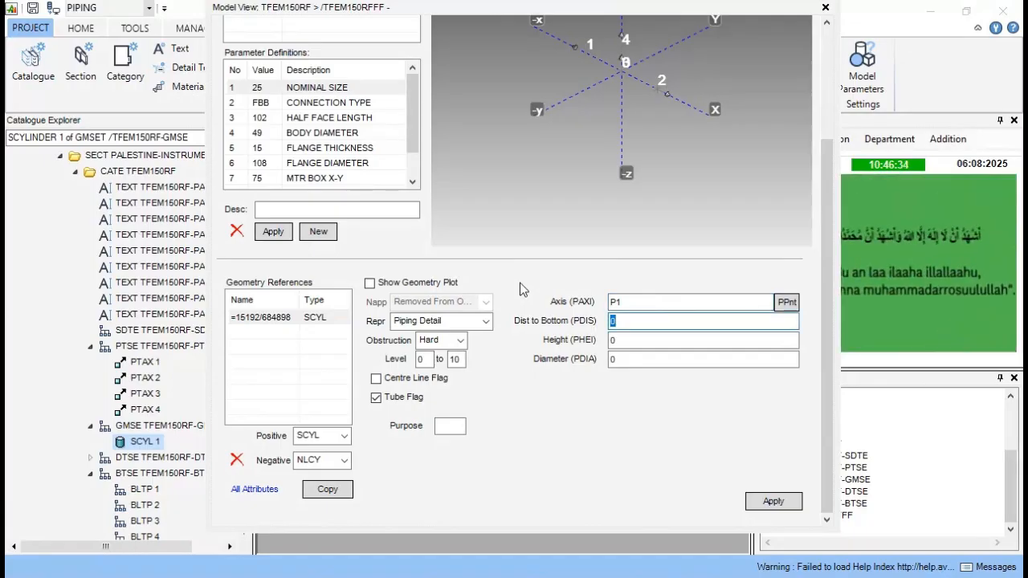
key(Tab)
text(-)
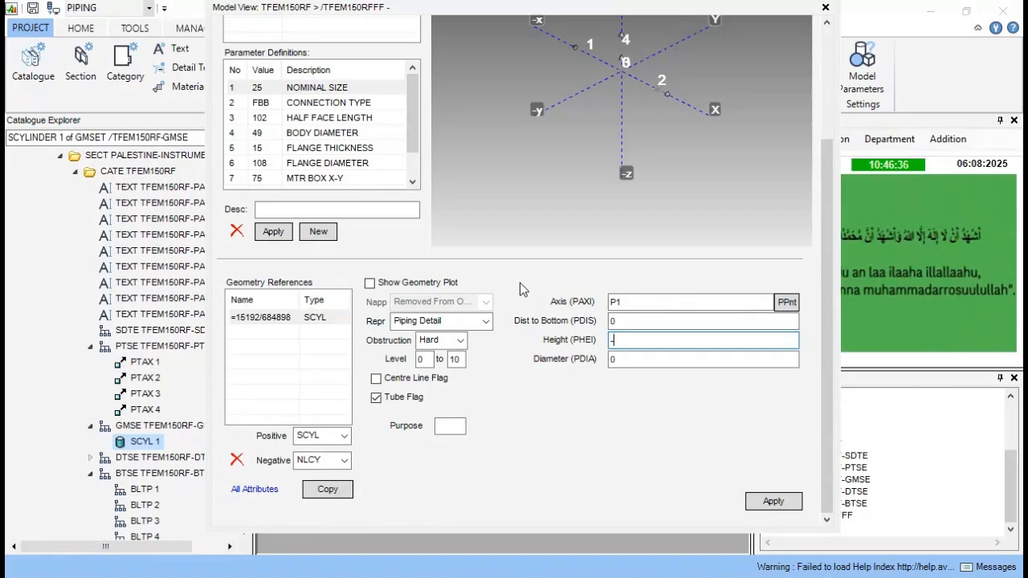
text(PARA6)
key(Tab)
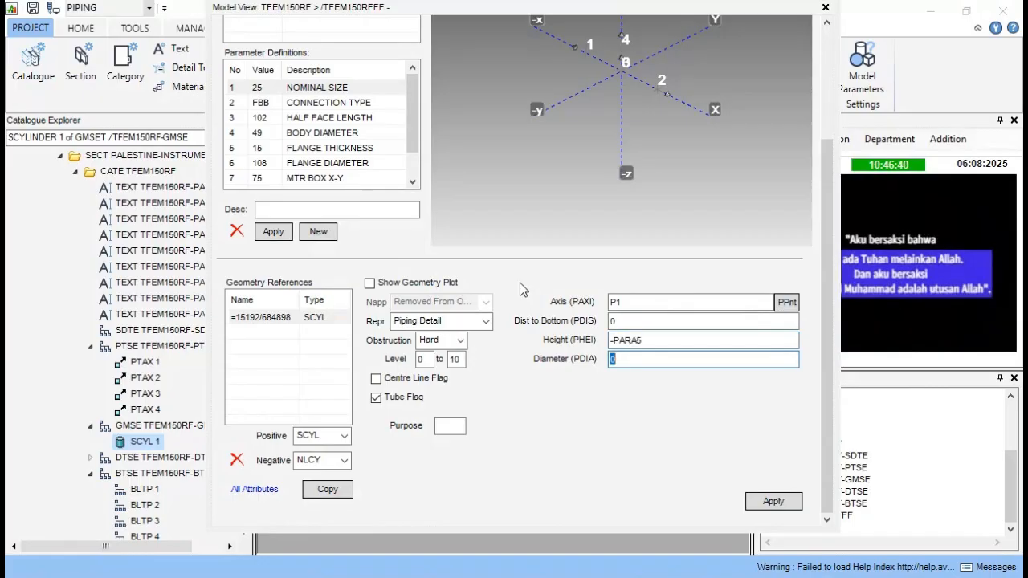
text(PARA6)
key(Tab)
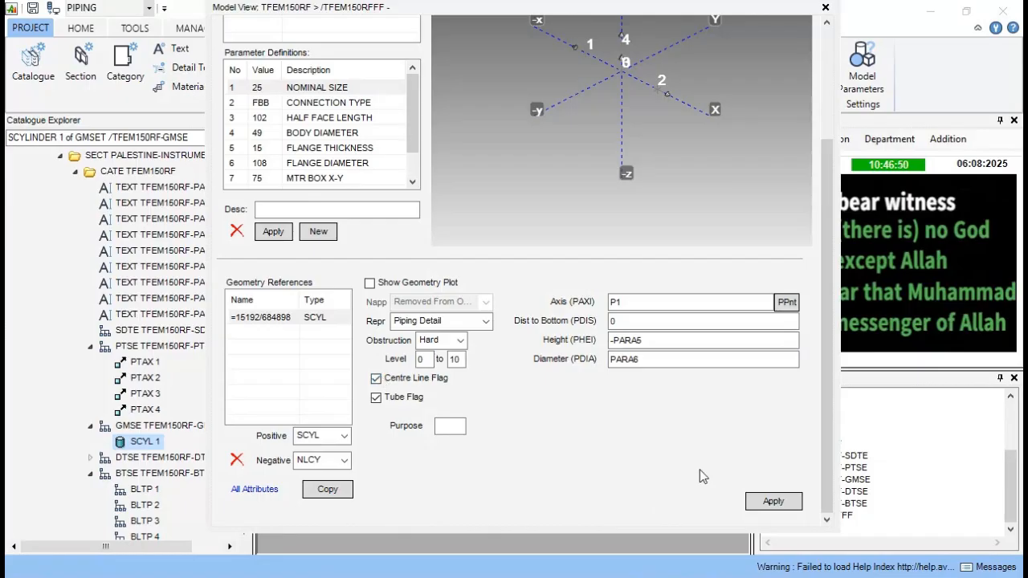
click(771, 502)
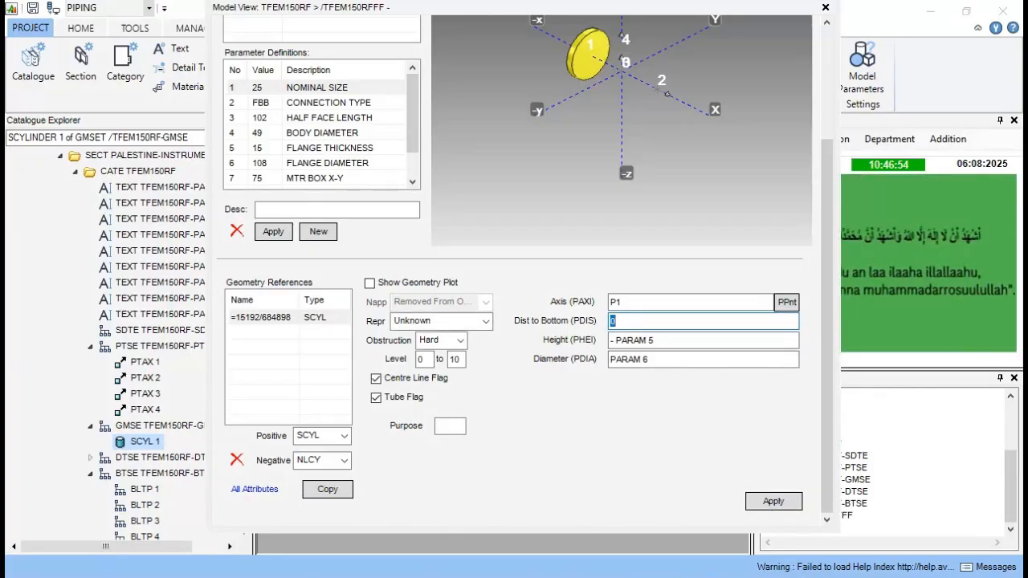
Copy the flange cylinder, set the copy's axis to P2, apply it and check both flanges in the model view
click(326, 488)
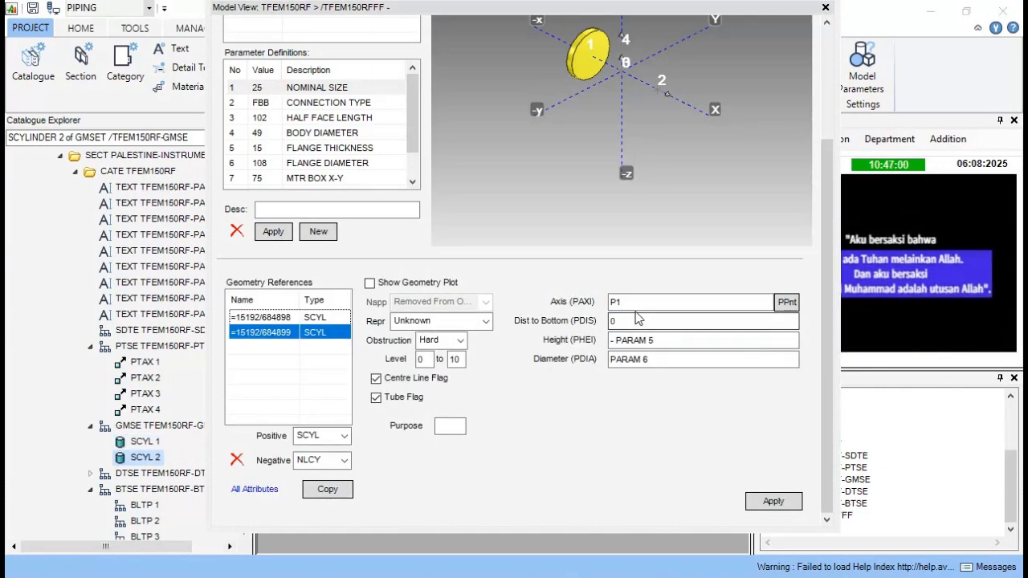
drag(615, 304, 626, 305)
text(2)
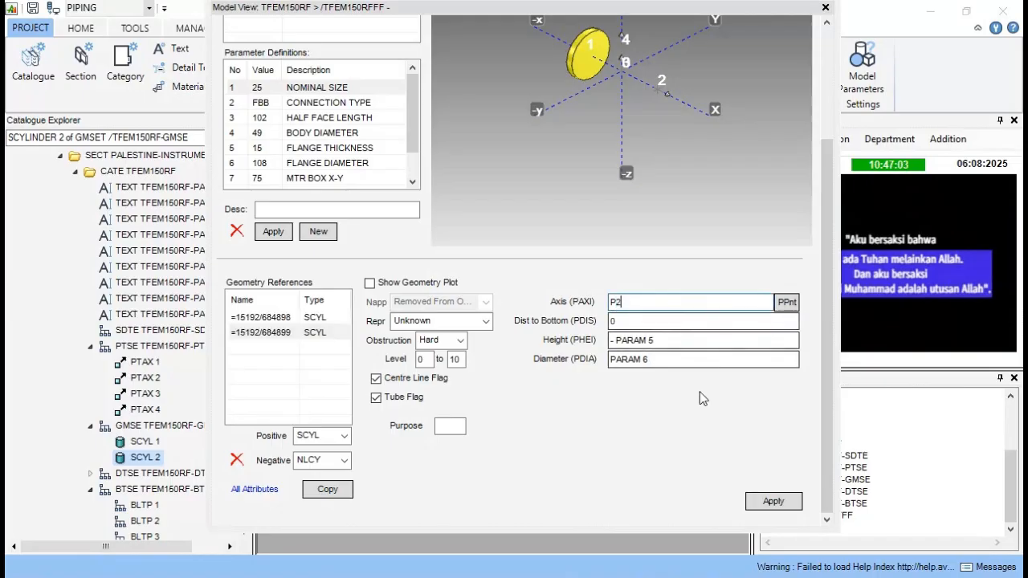
click(774, 501)
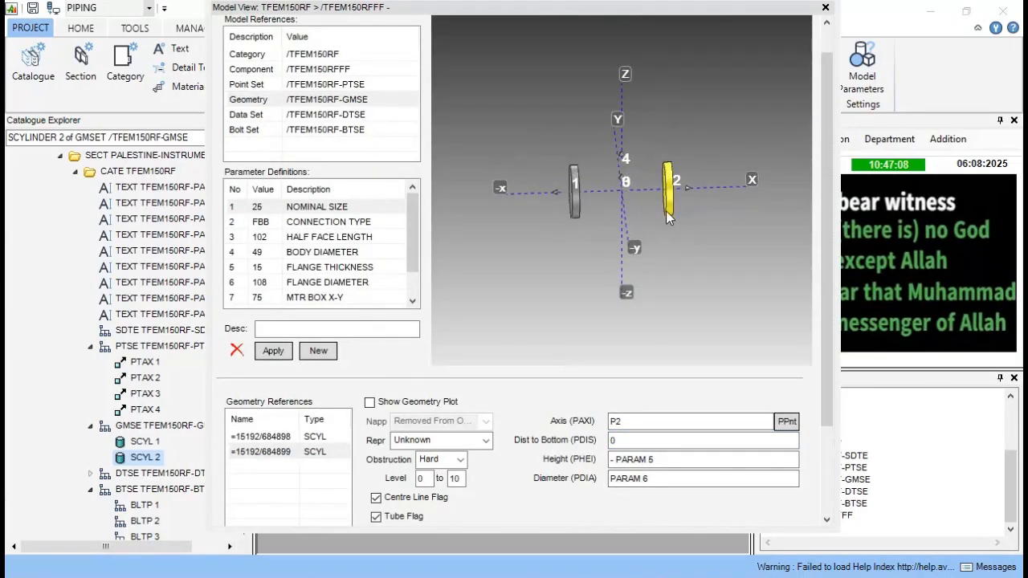
scroll(537, 174, up, 5)
scroll(538, 181, down, 4)
drag(588, 200, 612, 145)
scroll(613, 145, down, 3)
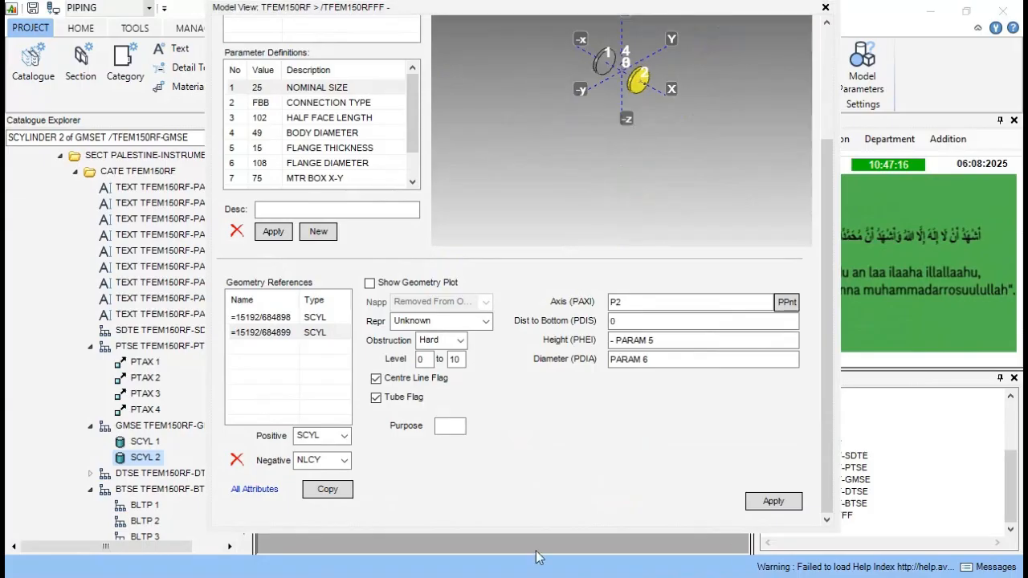
Copy the second flange cylinder and set the new copy's axis to P1
click(294, 333)
scroll(292, 333, up, 2)
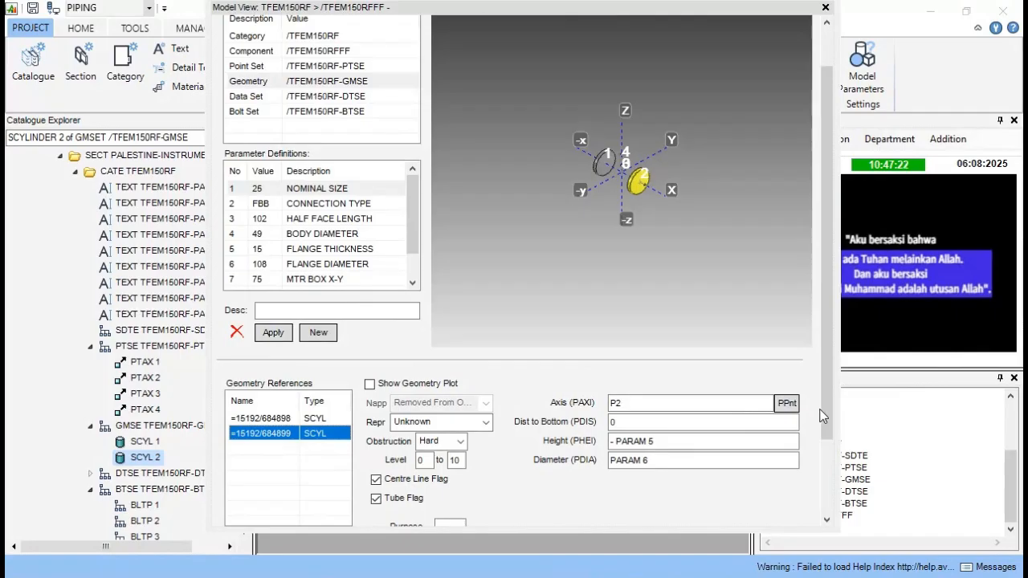
scroll(822, 415, down, 2)
click(326, 489)
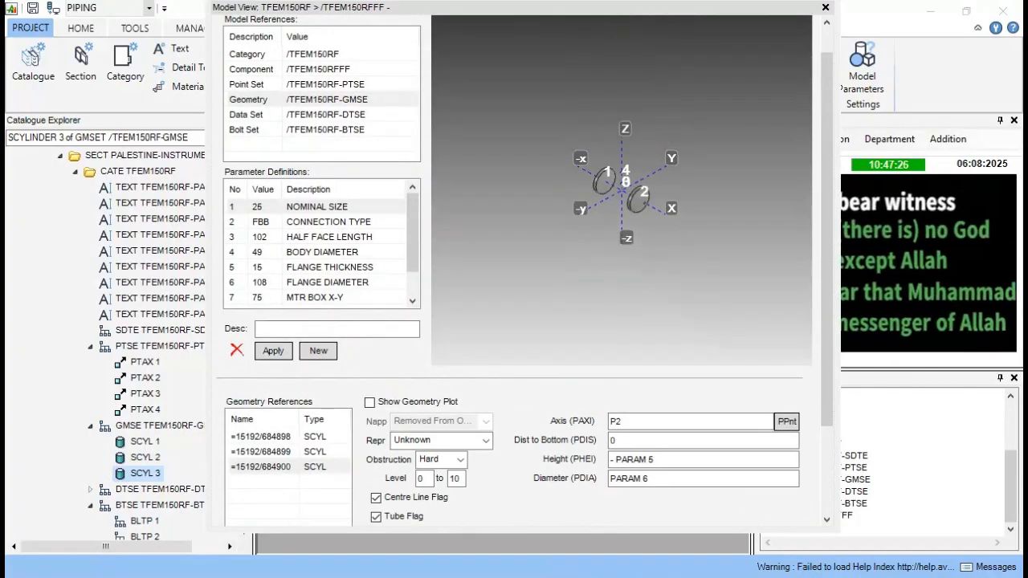
click(646, 422)
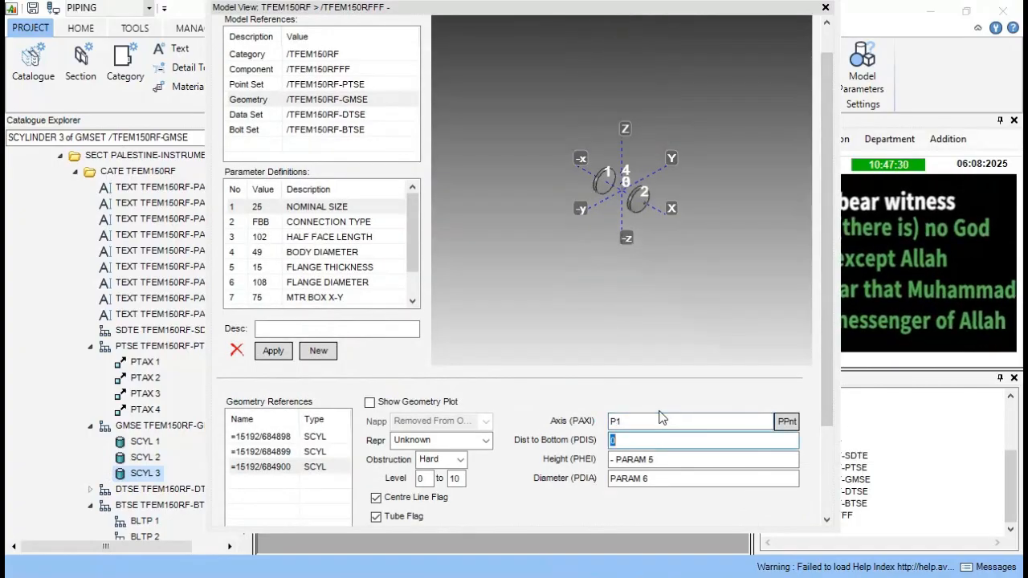
key(Tab)
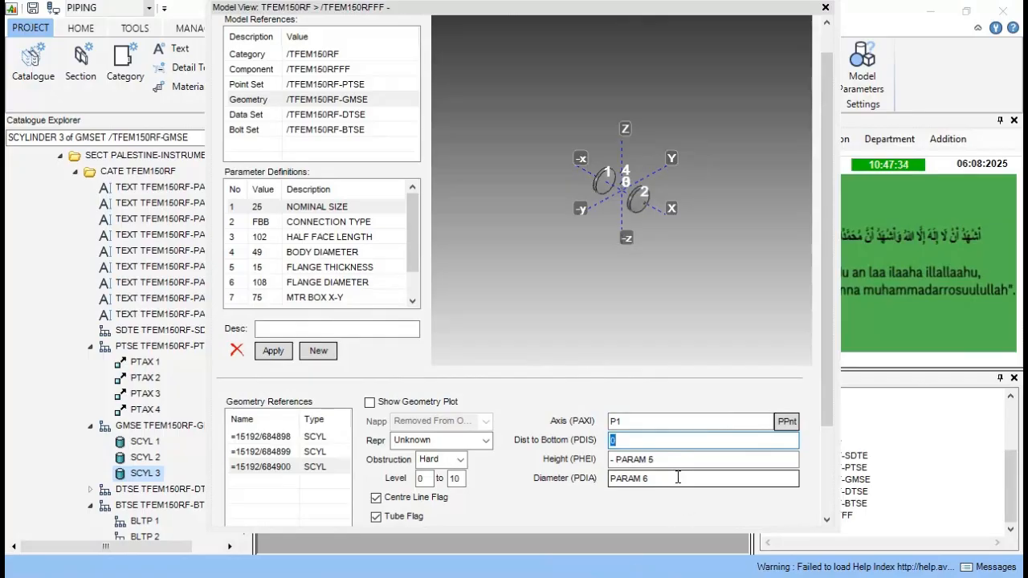
key(Tab)
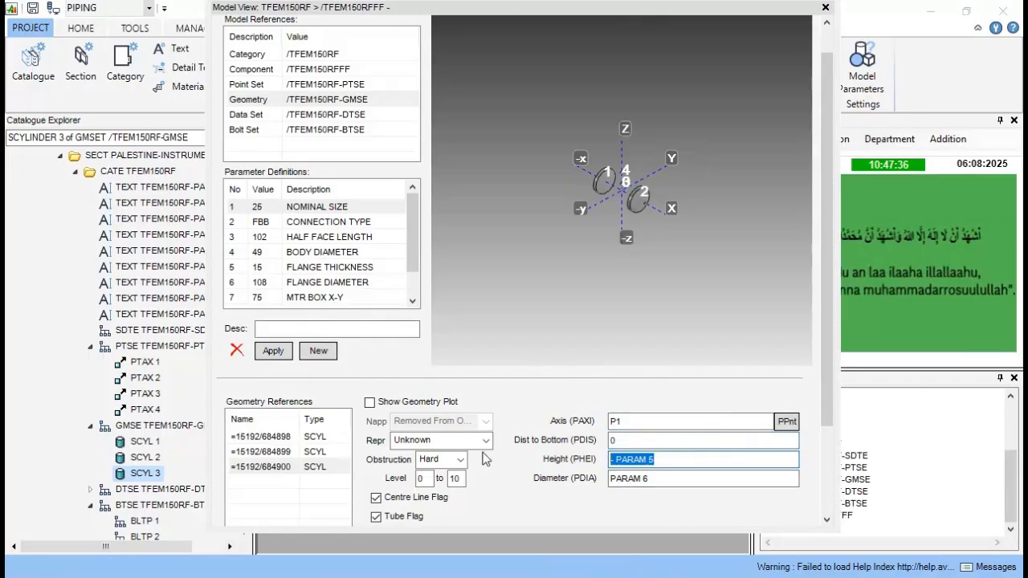
Set the third cylinder's height to (-2 * RPRO LENG) and diameter to PARA4, and apply it to form the body
text((-2)
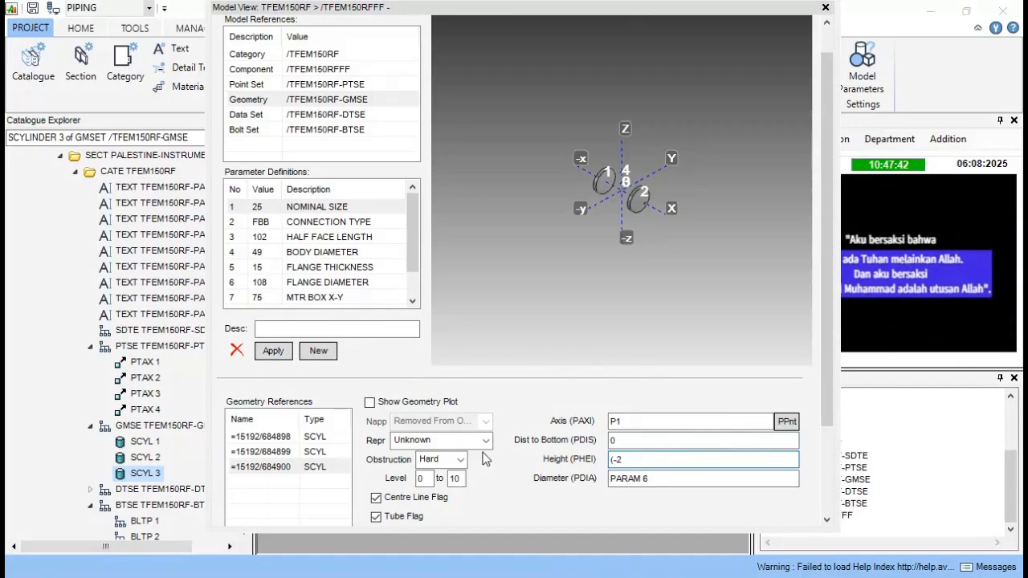
text(*)
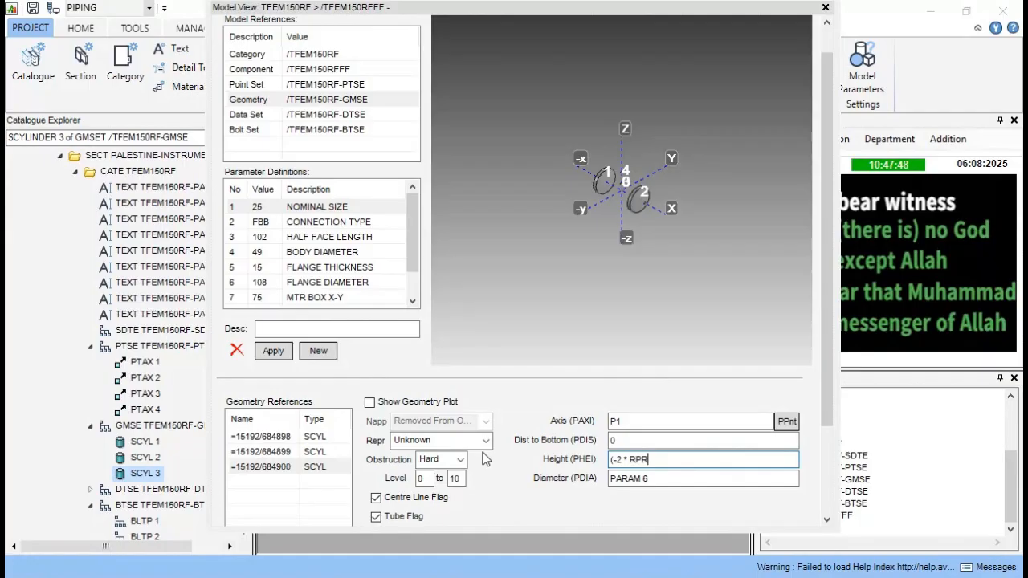
text(RPRO)
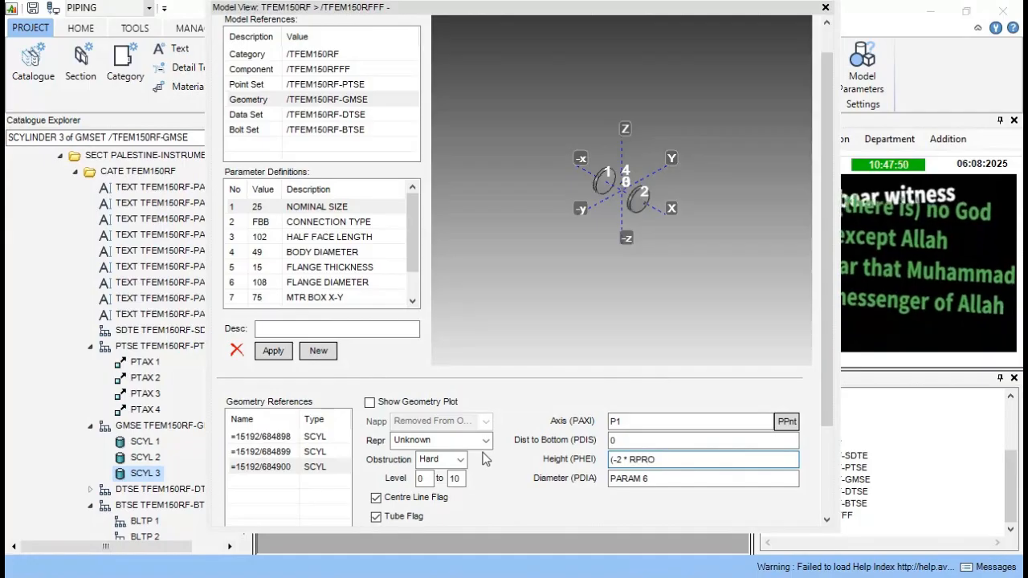
text( LENG)
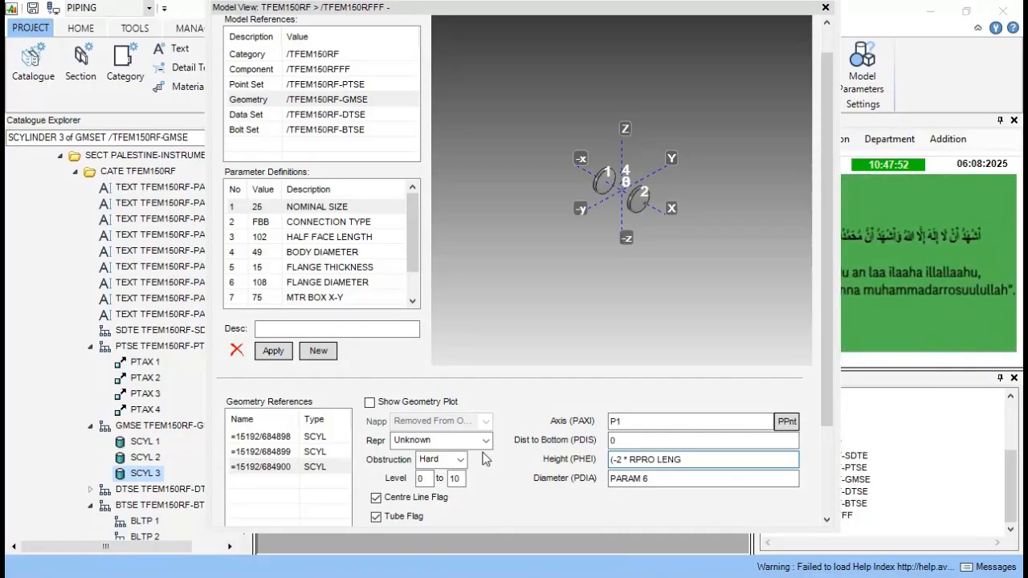
key(Tab)
text(P)
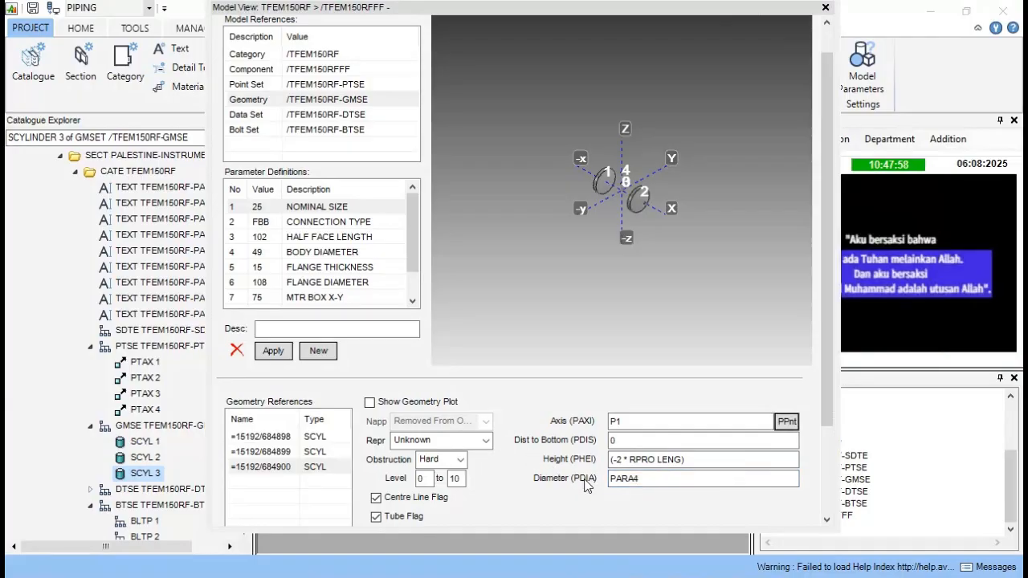
scroll(666, 491, down, 2)
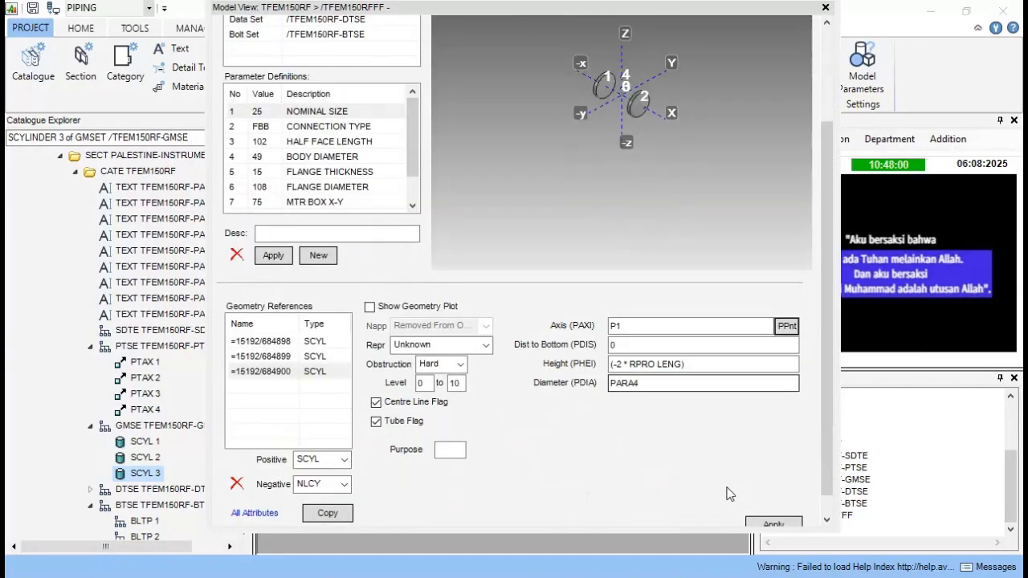
click(769, 522)
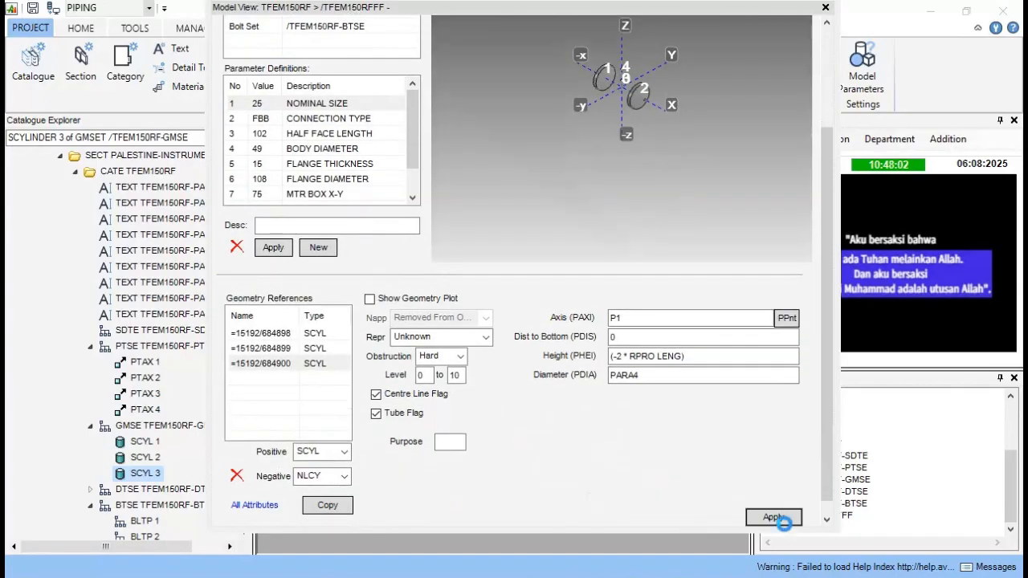
scroll(679, 135, up, 2)
scroll(679, 135, up, 1)
scroll(617, 229, down, 2)
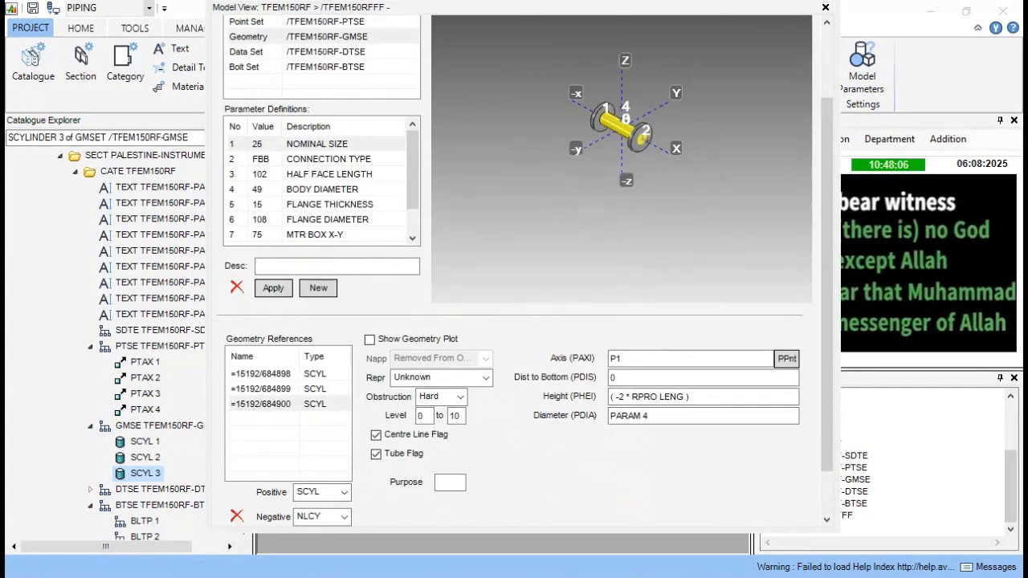
click(295, 412)
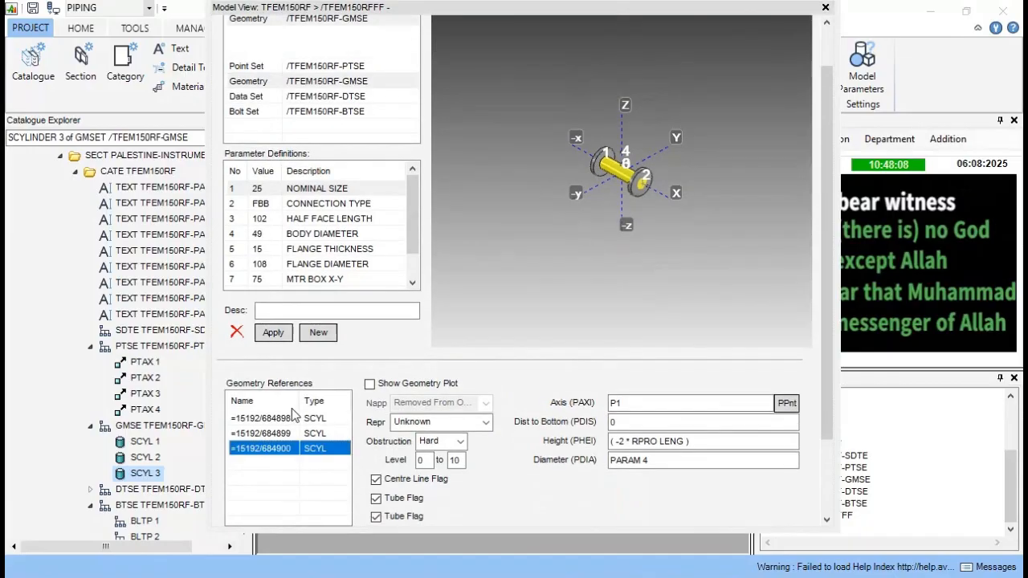
Copy the body cylinder and set the axis of the new copy to P3
scroll(367, 444, down, 2)
click(327, 489)
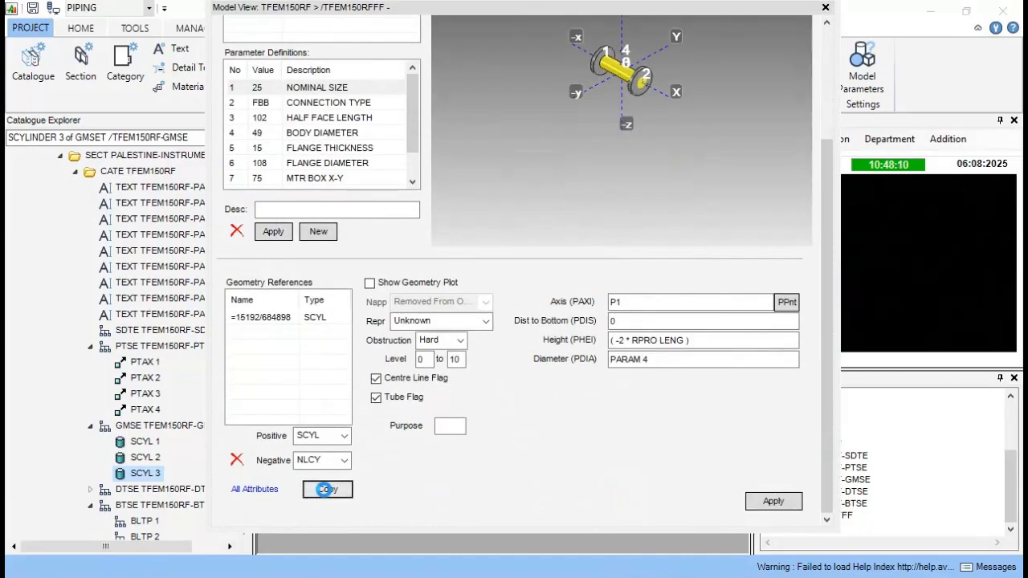
click(629, 301)
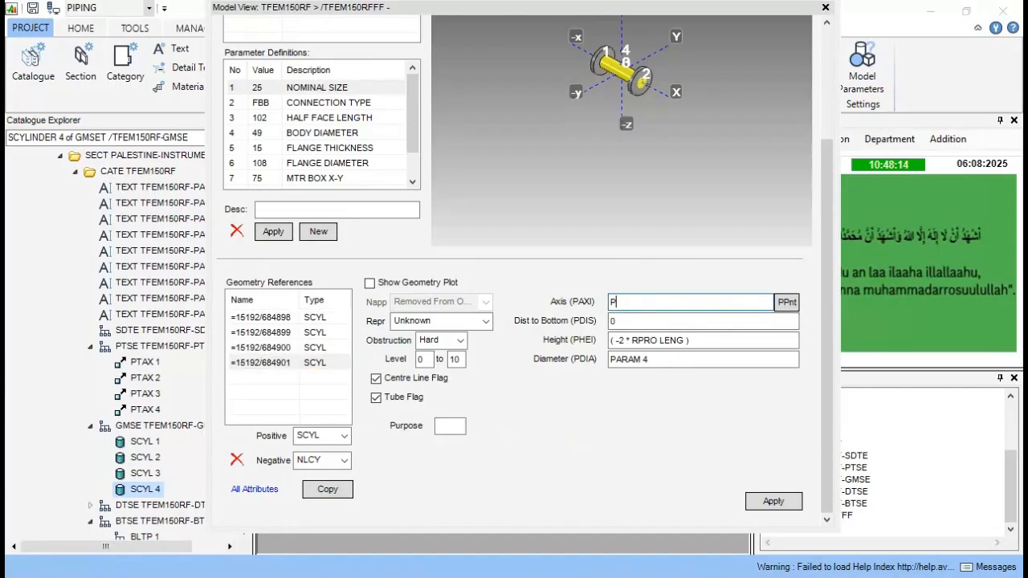
text(3)
key(Tab)
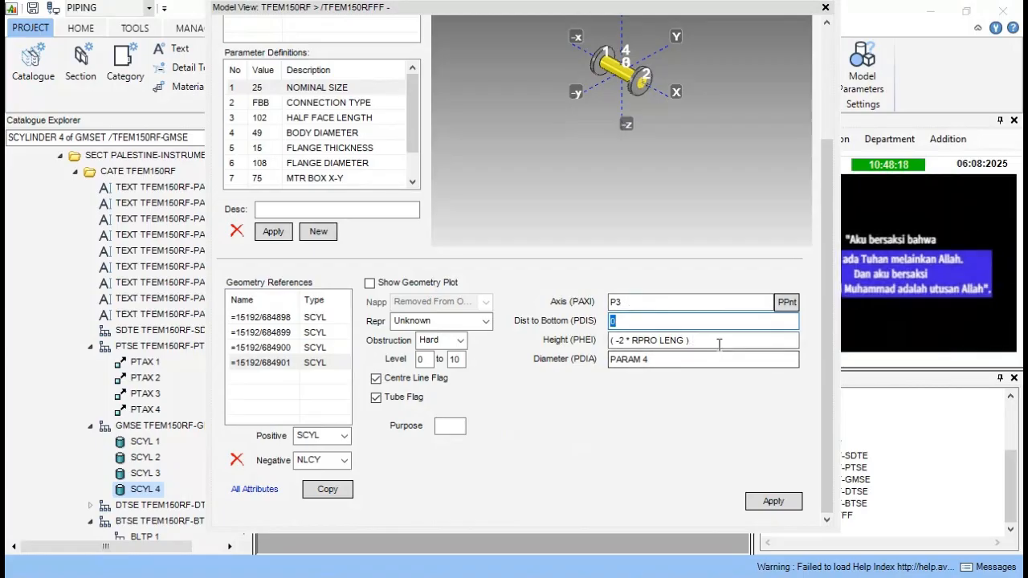
Set the fourth cylinder's height to 0.5 TIMES PARA6 and diameter to 0.6 TIMES PARA7, apply it and check the model view
key(Tab)
text(0)
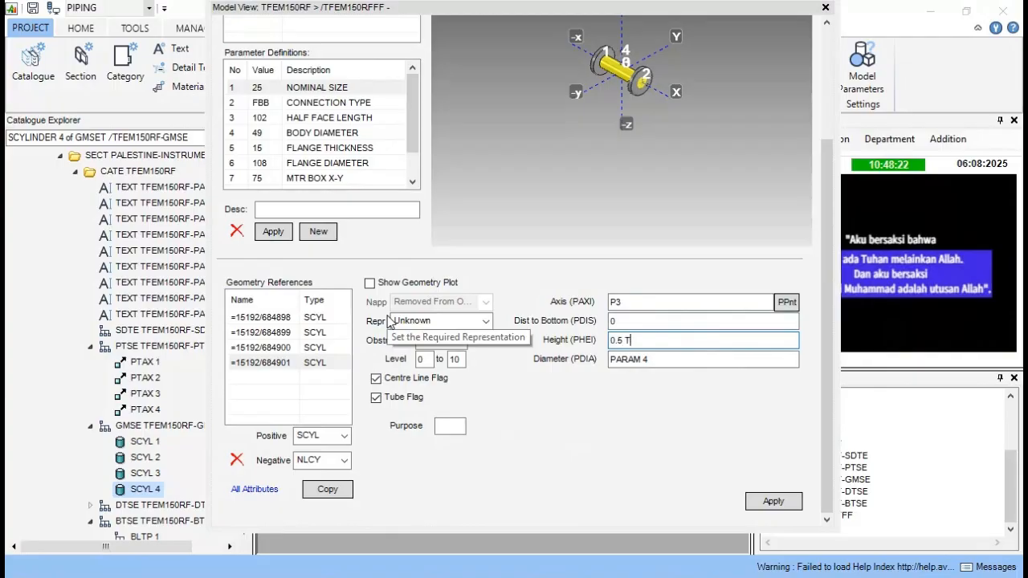
text(.5 TIMES PARA6)
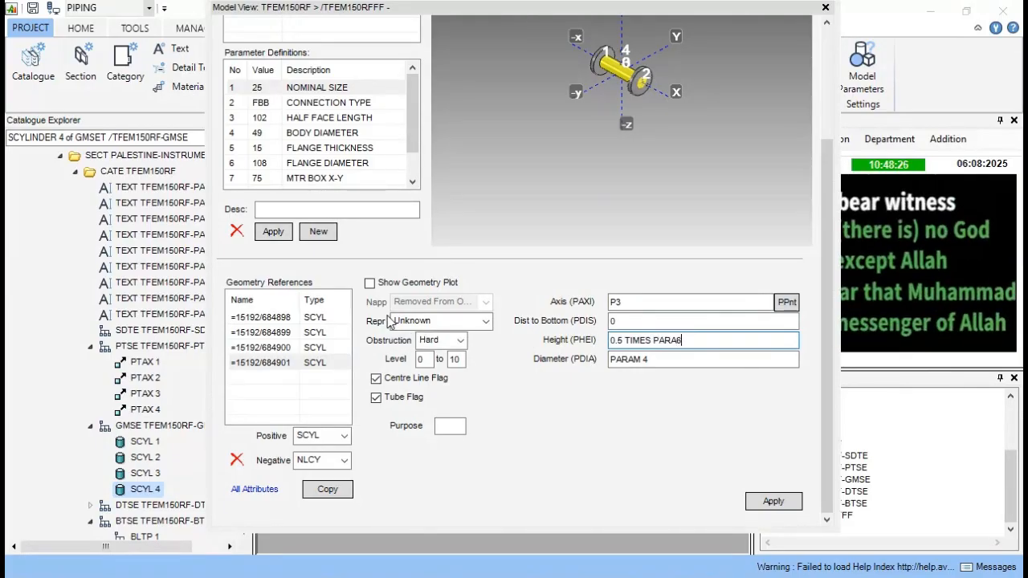
key(Tab)
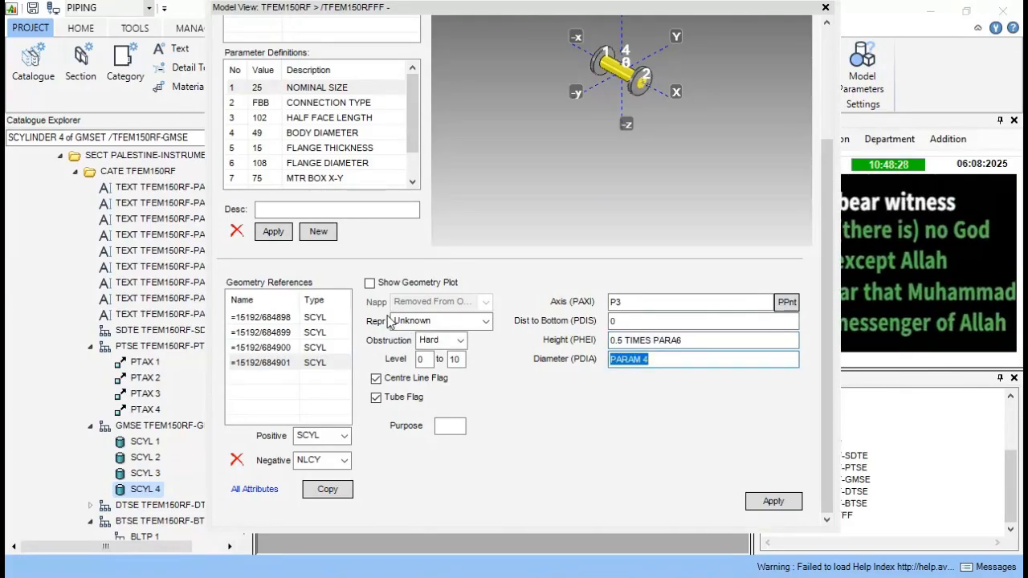
text(0.6 TIMES)
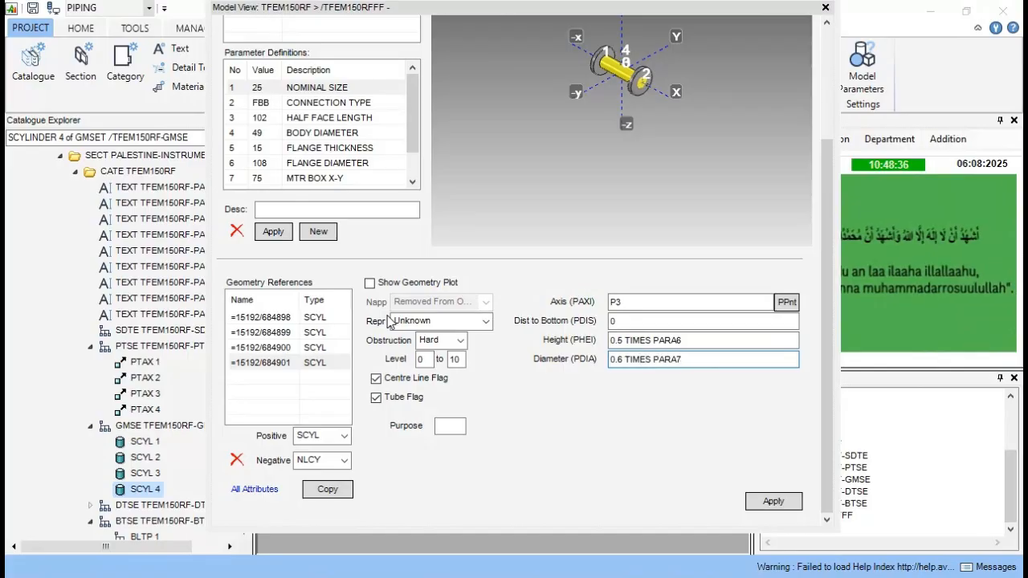
key(Tab)
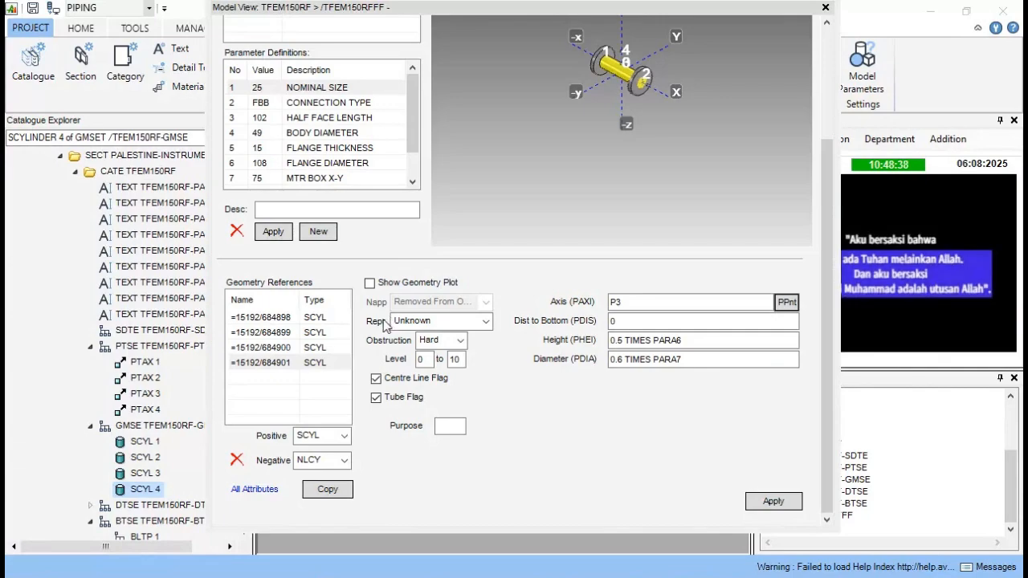
click(764, 501)
scroll(726, 203, up, 5)
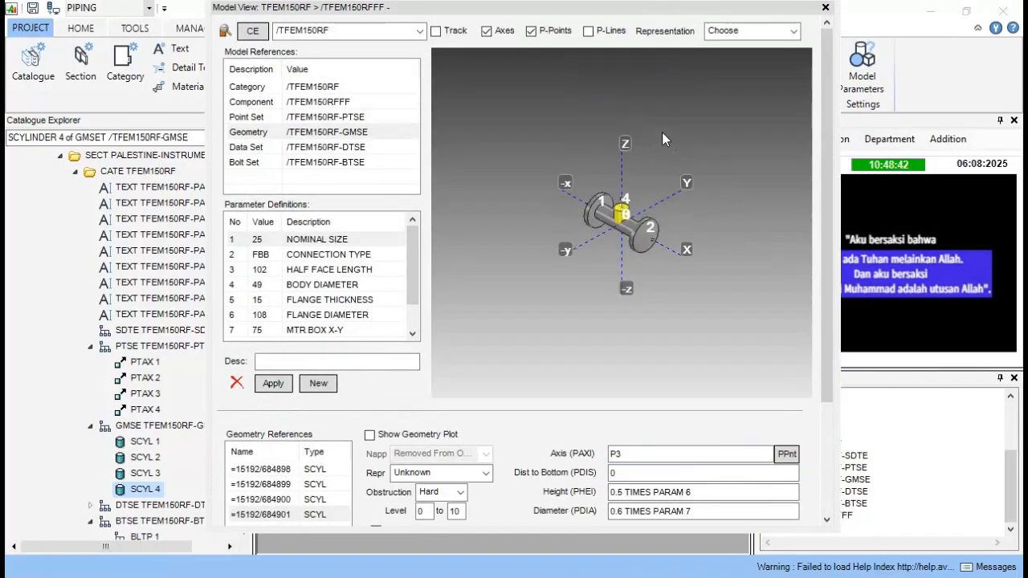
scroll(629, 227, up, 2)
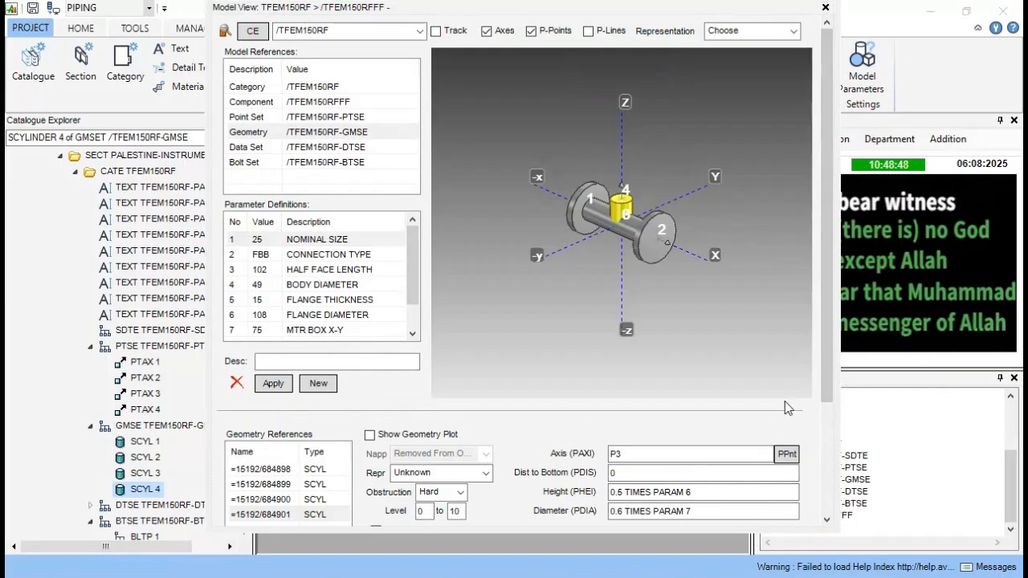
Add a positive SBOX primitive to the TFEM150RF-GMSE geometry set
scroll(761, 395, down, 3)
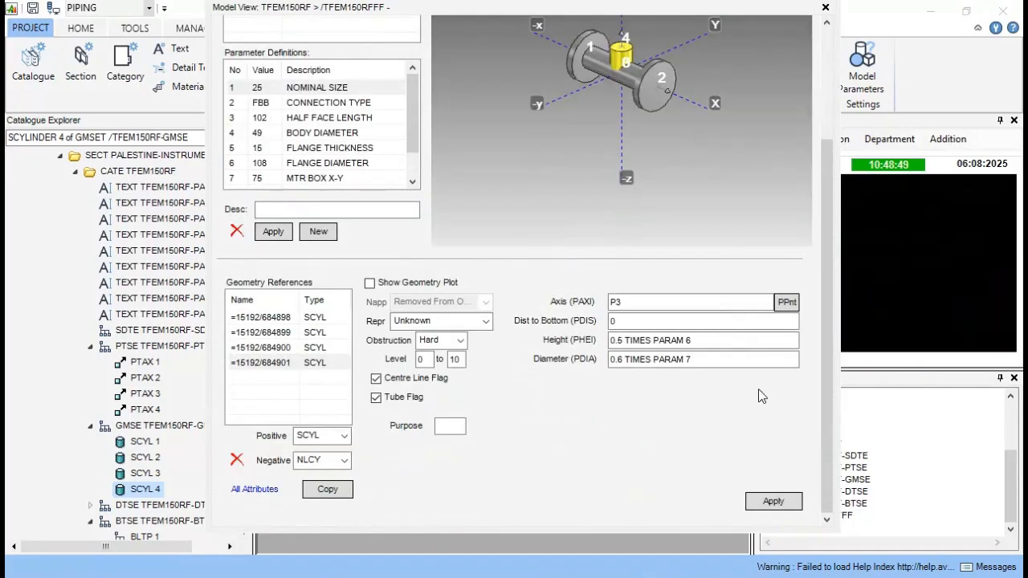
click(344, 435)
scroll(339, 479, down, 1)
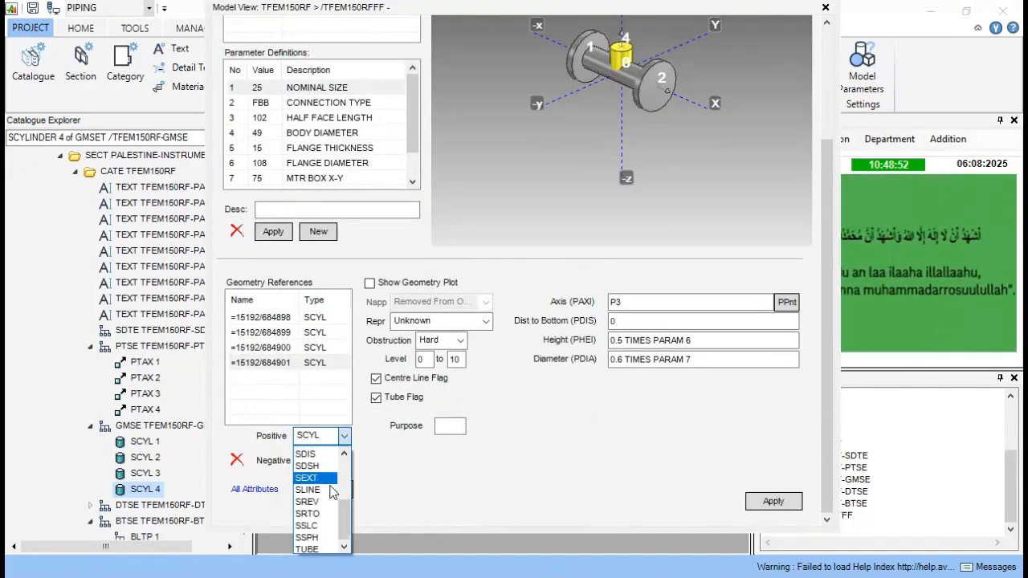
scroll(334, 494, up, 6)
scroll(334, 500, up, 1)
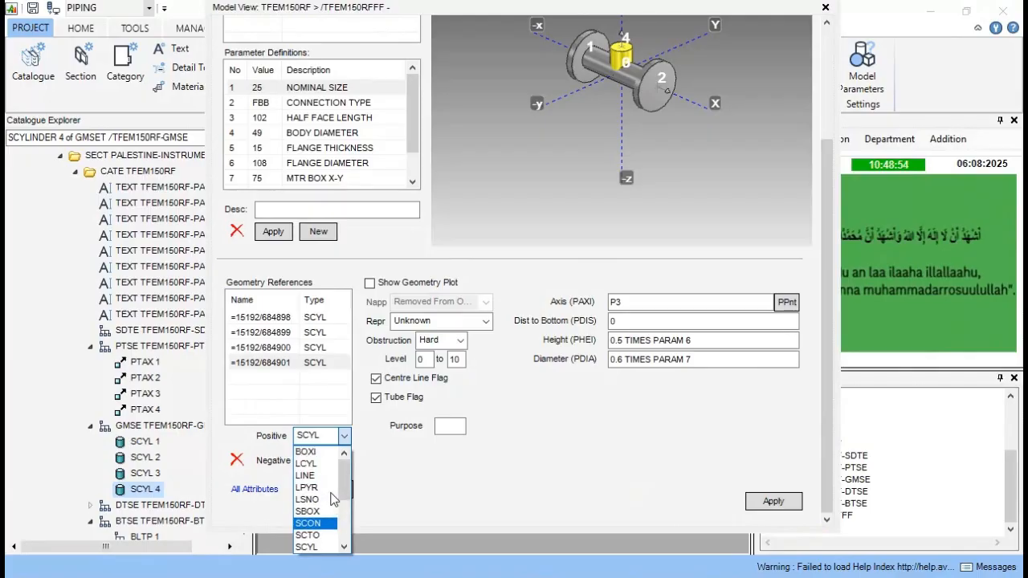
click(321, 511)
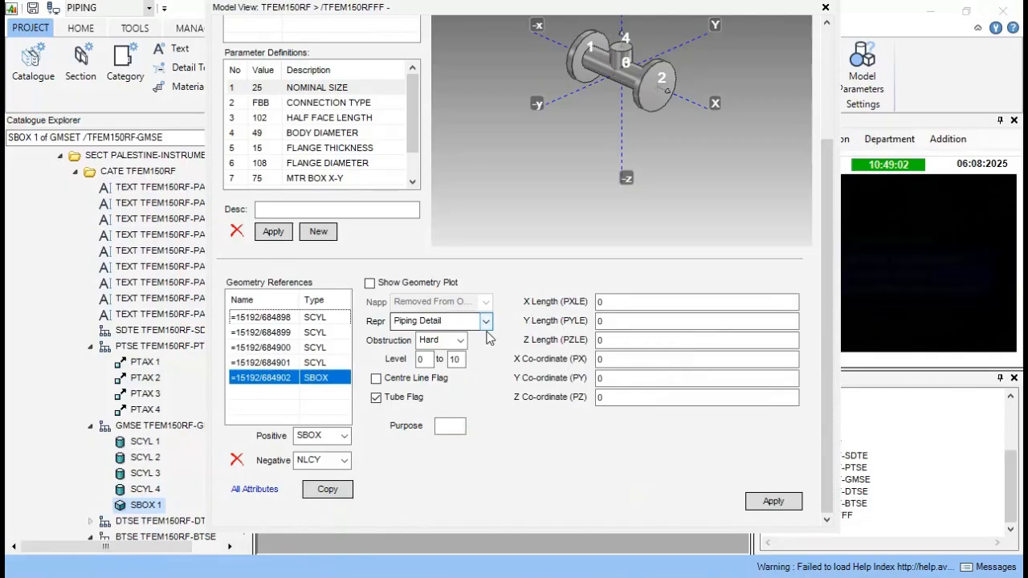
Set the box's X and Y lengths to PARA7 and its Z length to PARA8
click(606, 303)
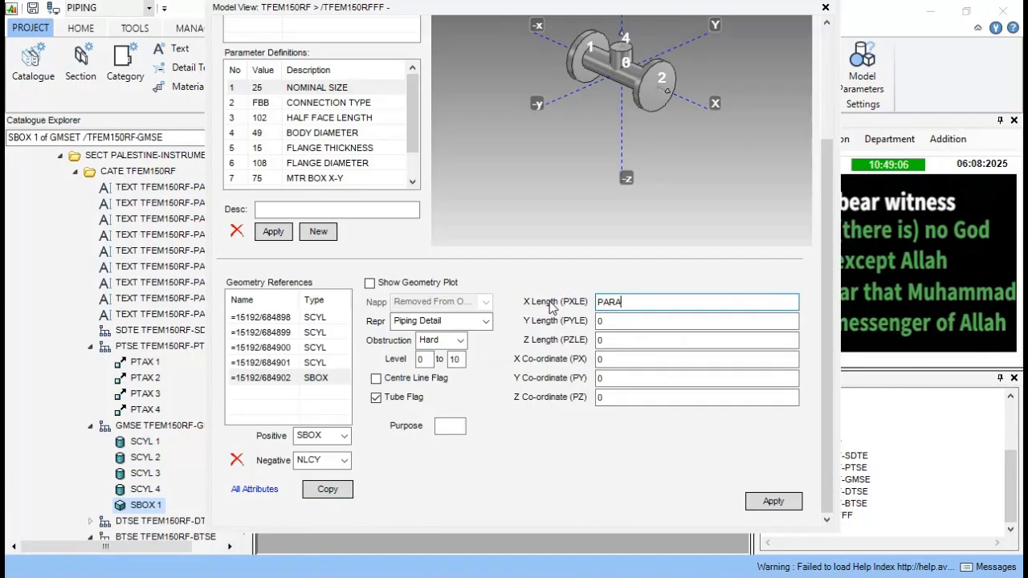
key(Tab)
text(PA)
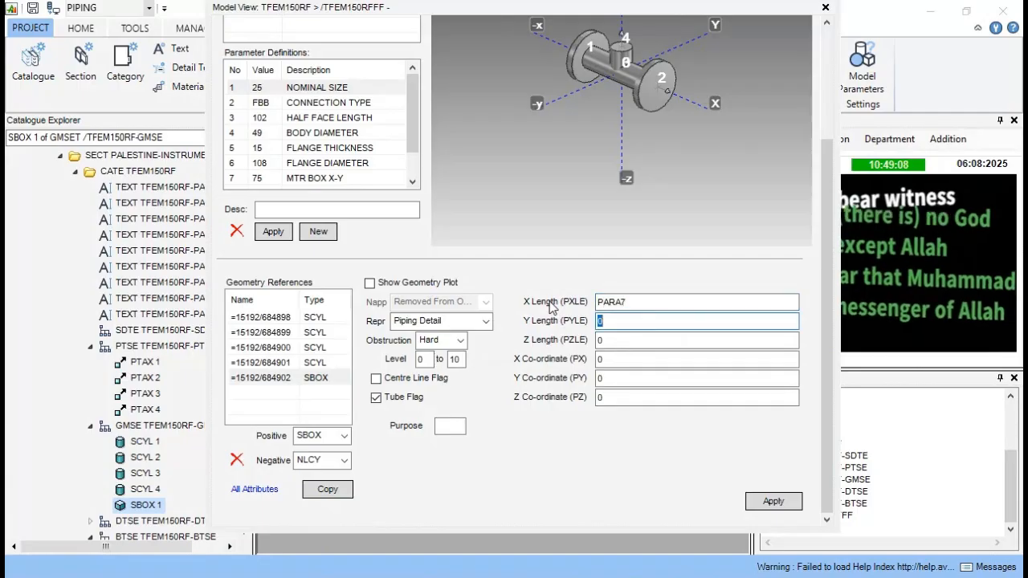
text(RA7)
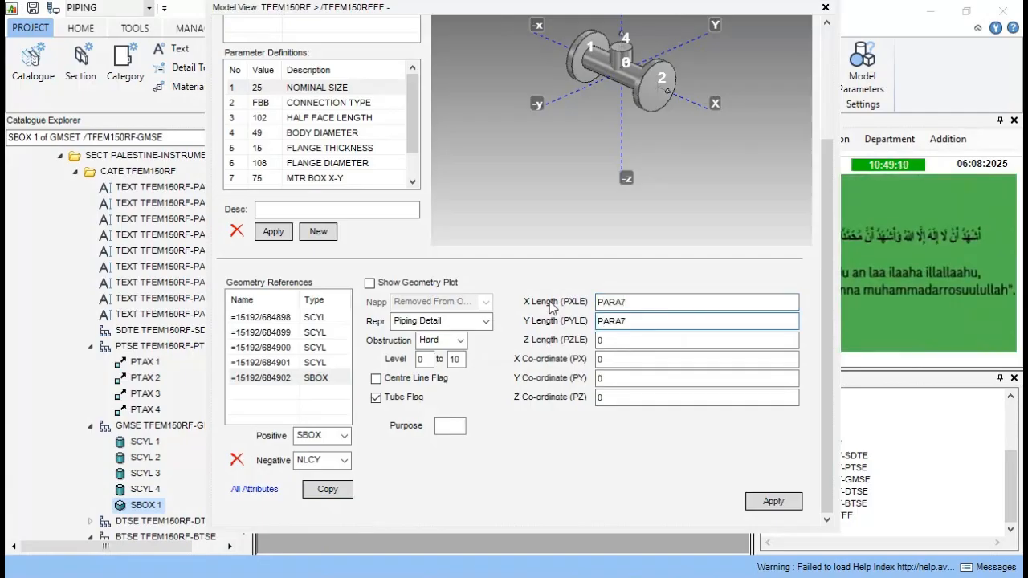
key(Tab)
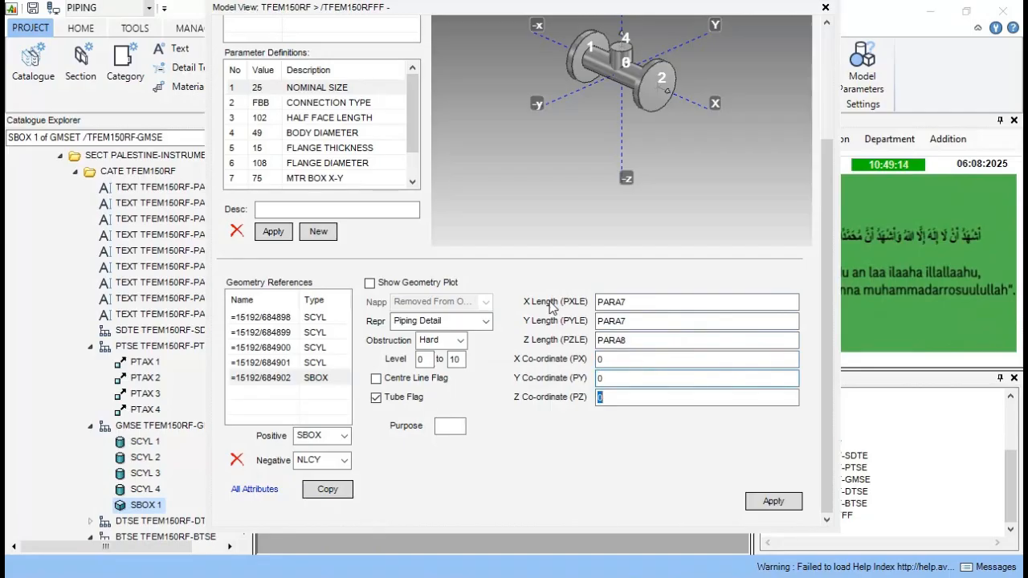
Set the box's Z coordinate to ( 0.5 * PARA[6 ] + 0.5 * PARA[8 ] ), apply it and check the model view
scroll(528, 245, up, 2)
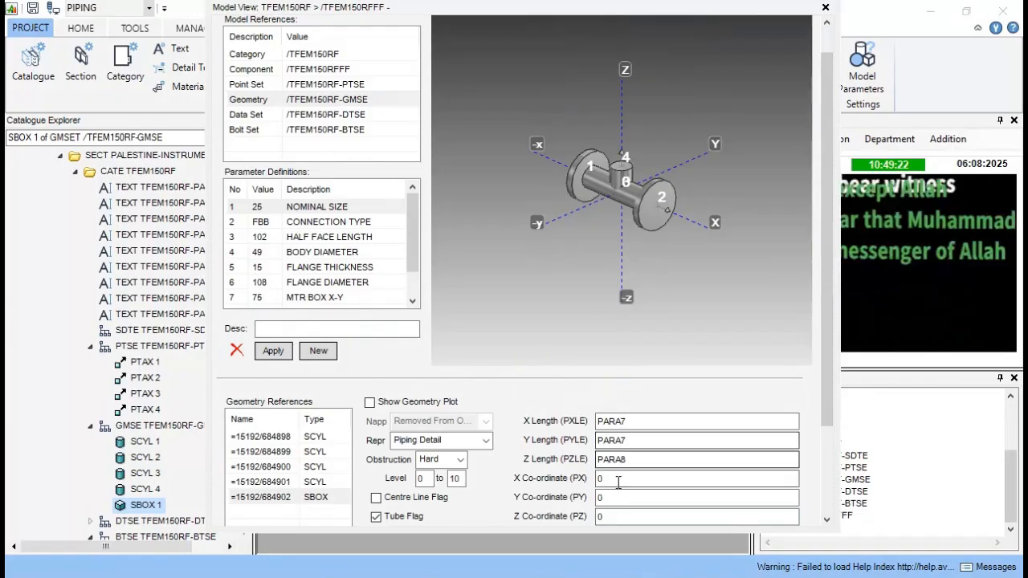
scroll(619, 477, down, 1)
click(607, 422)
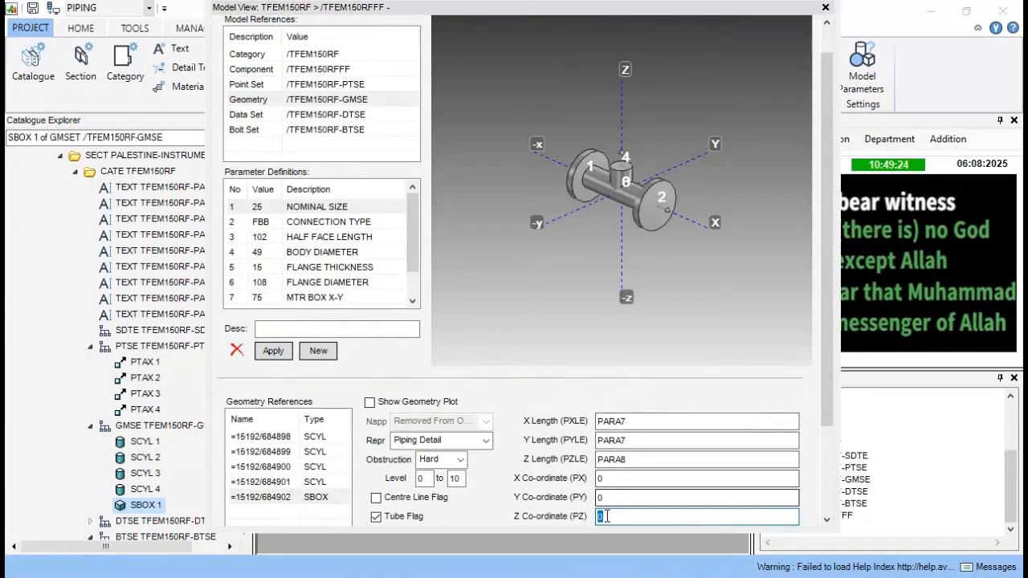
right_click(662, 516)
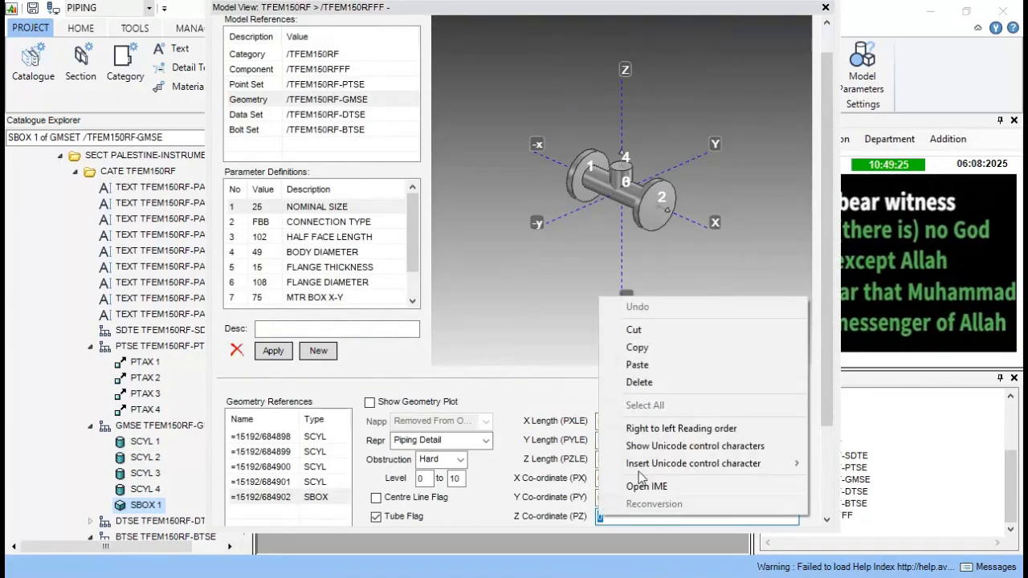
click(688, 361)
scroll(703, 461, down, 1)
click(662, 396)
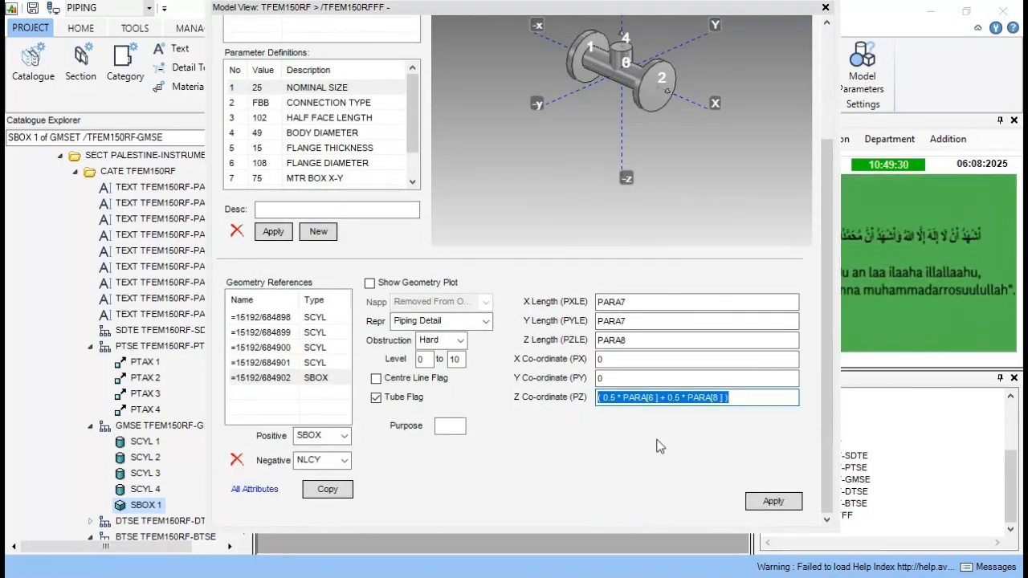
click(773, 501)
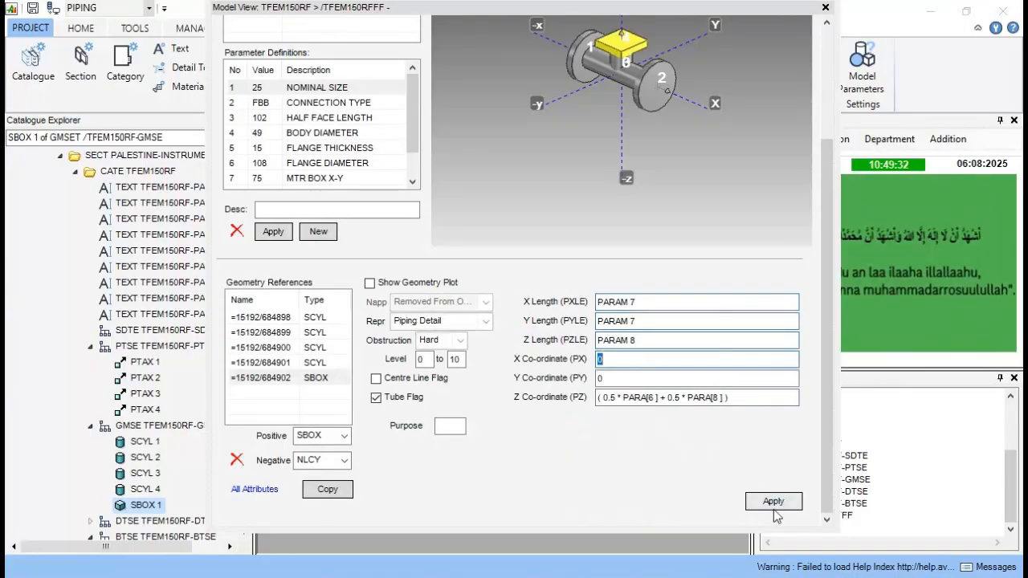
scroll(515, 270, up, 3)
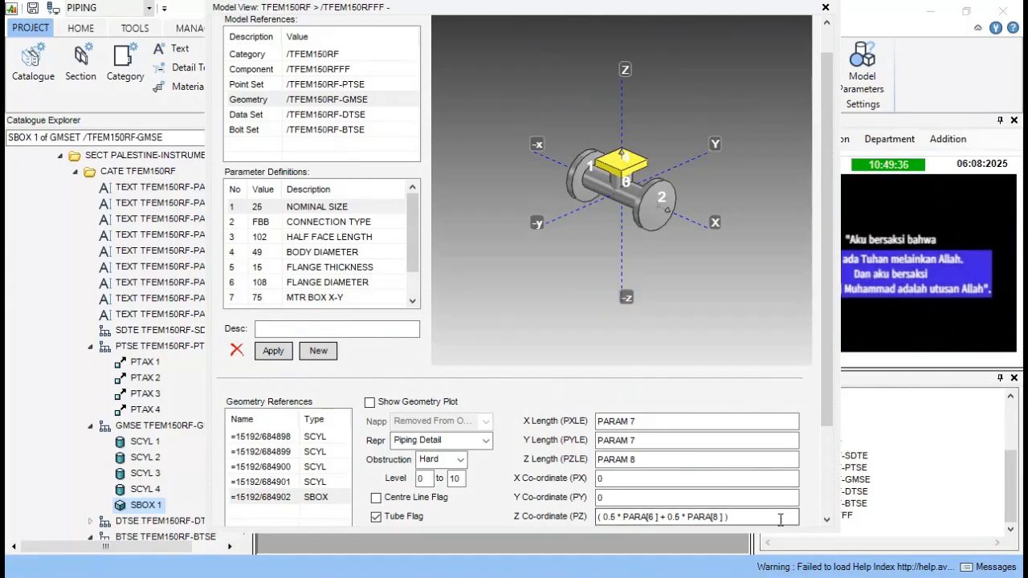
Copy the SBOX primitive and set the copy's X length to 1.5 TIMES PARAM 7
click(291, 510)
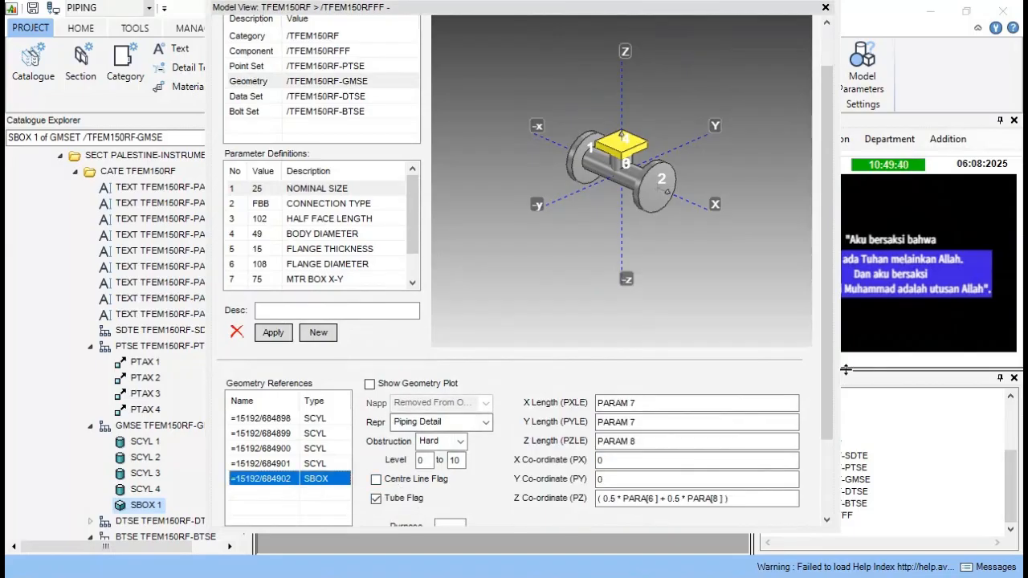
scroll(821, 379, down, 3)
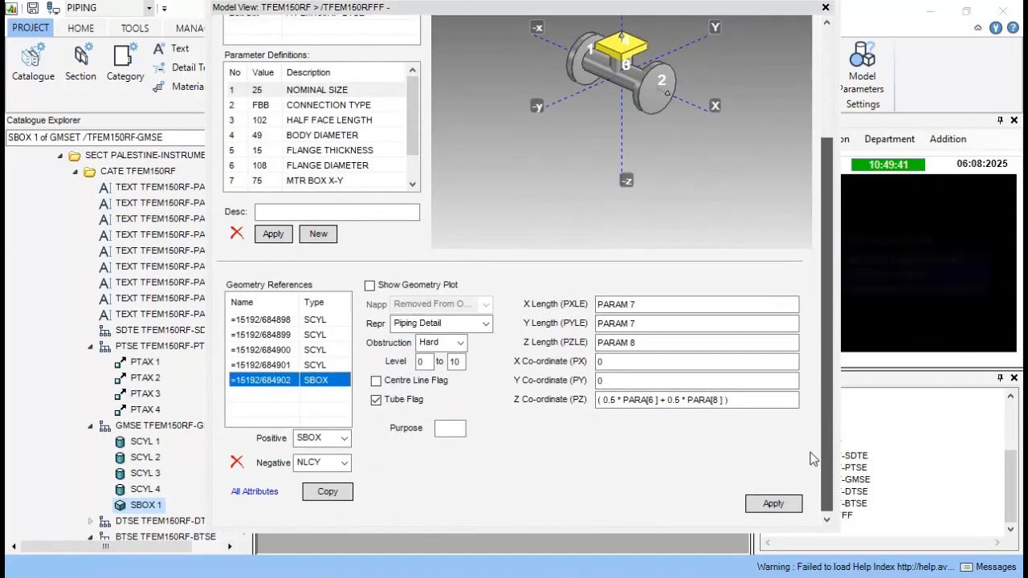
click(327, 490)
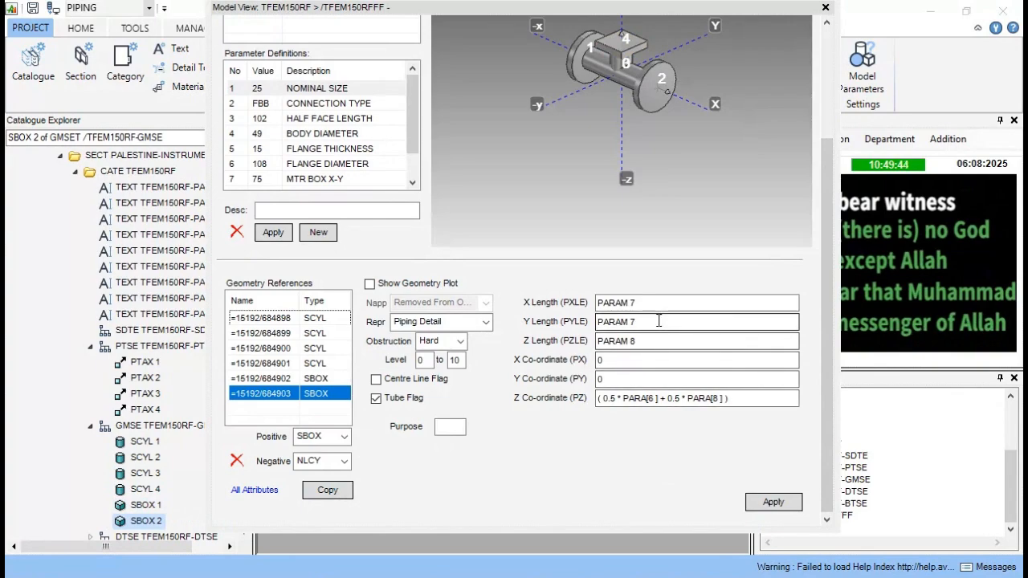
click(600, 303)
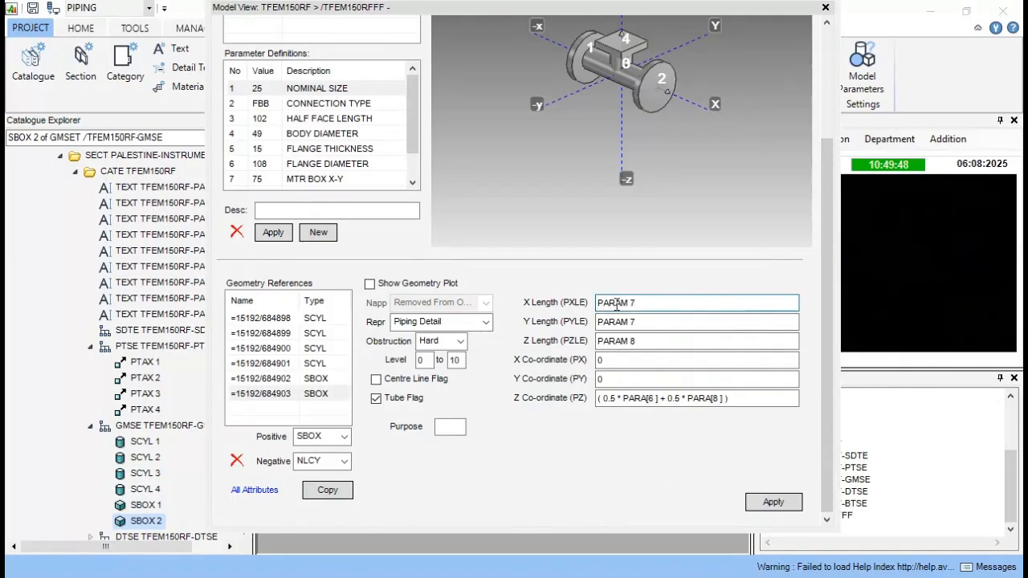
text(1 )
text(5 )
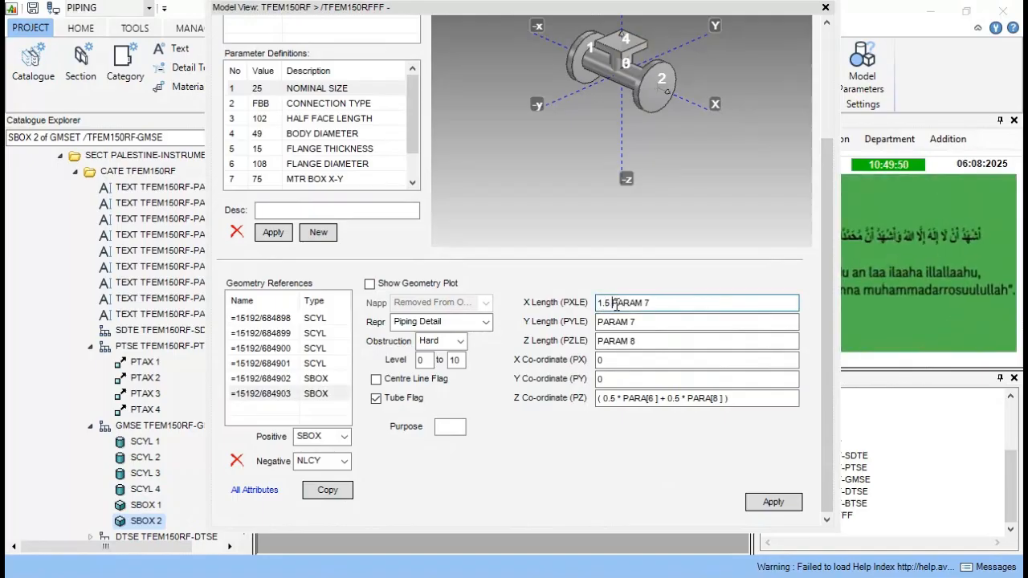
text(TIMES)
key(Tab)
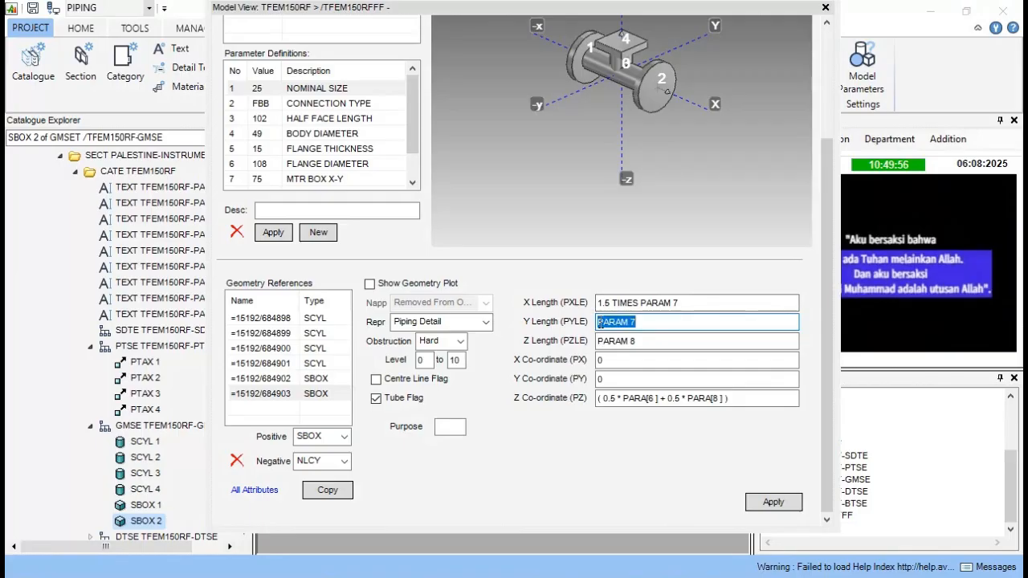
Set the second box's Y length to 1.5 TIMES PARAM 7 and its Z length to 4 TIMES PARAM 8
click(602, 321)
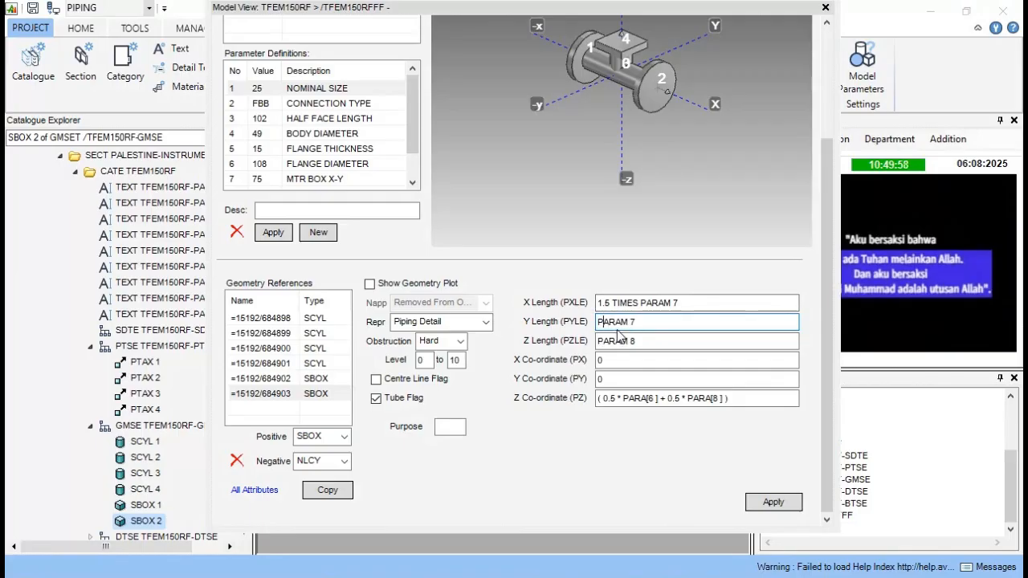
text(1.5 TIM)
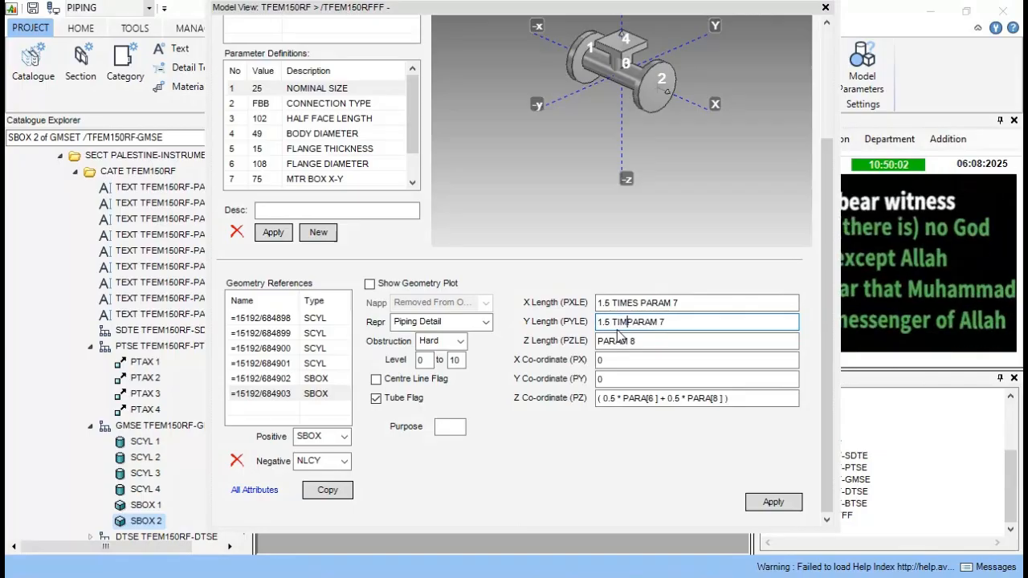
text(ES)
key(Tab)
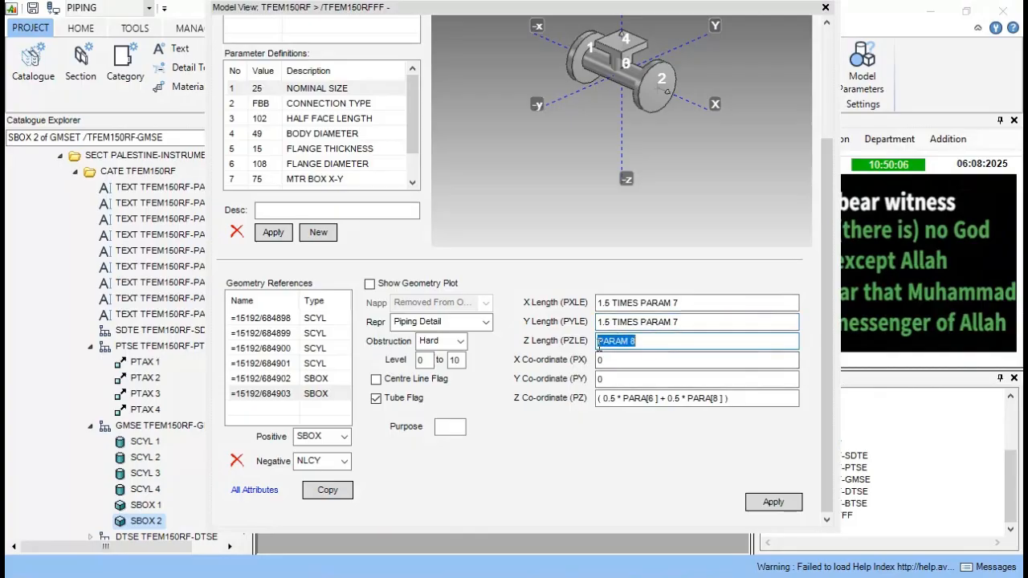
key(Home)
text(4 T)
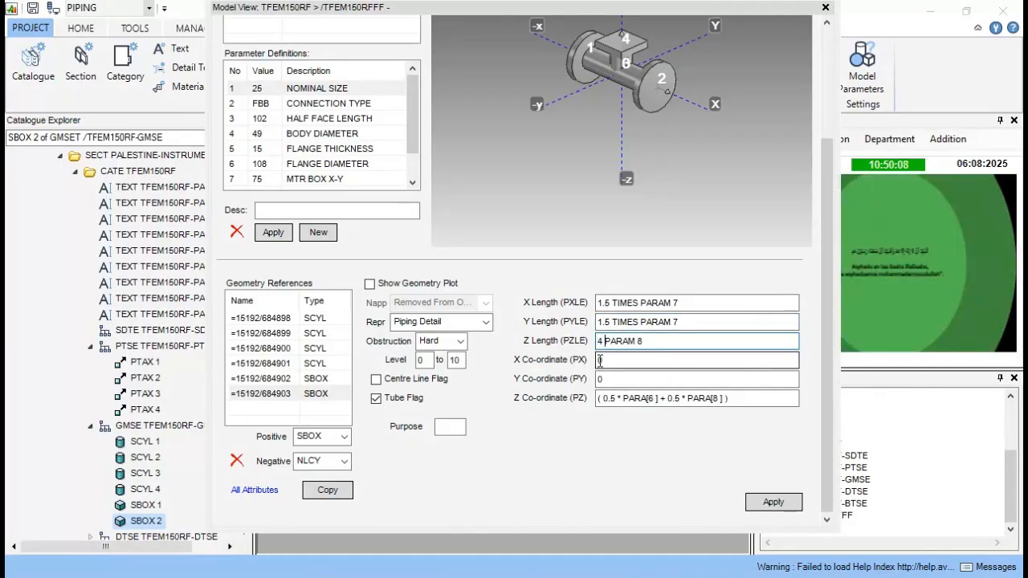
text(IMES)
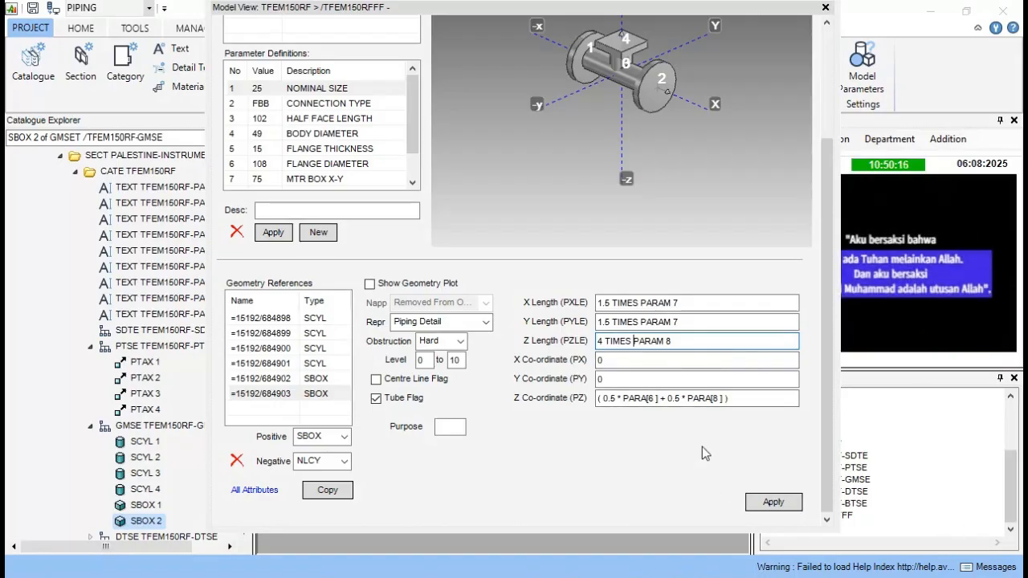
Set the second box's Z coordinate to ( 0.5 * PARA[6 ] + 3.1 * PARA[8 ] ) and apply it
click(679, 398)
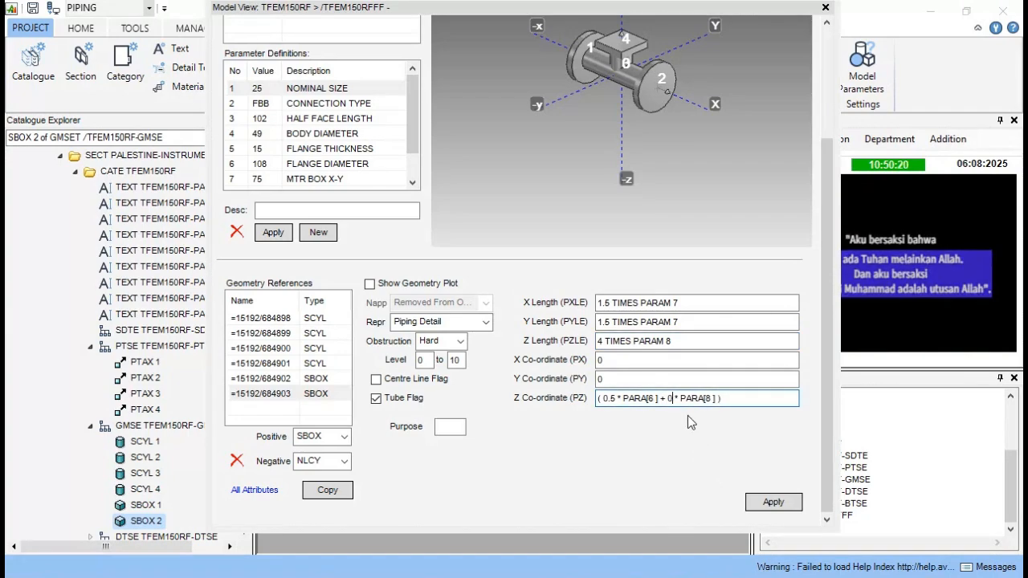
key(BackSpace)
key(BackSpace)
key(BackSpace)
text(3.)
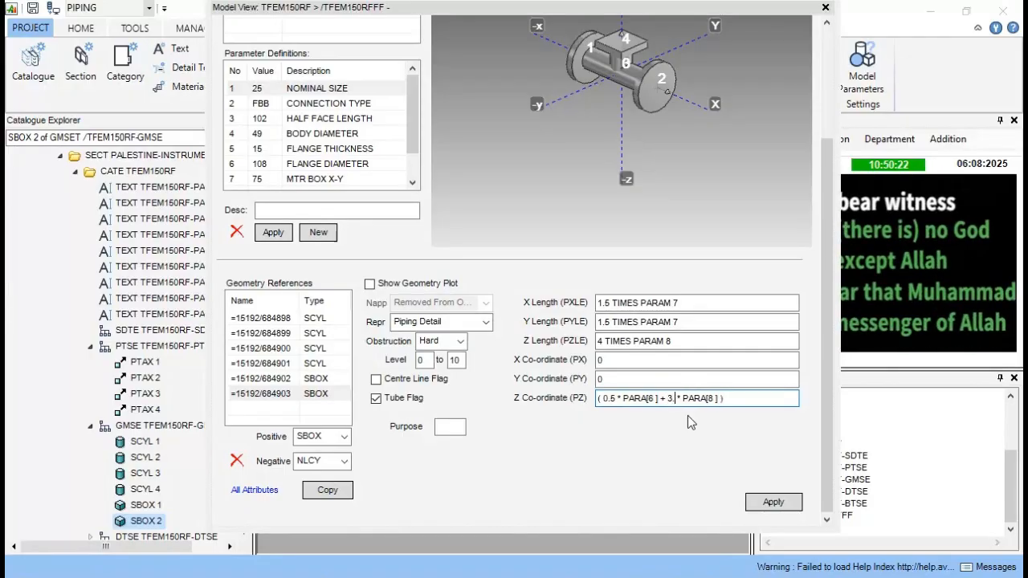
text(1)
click(762, 502)
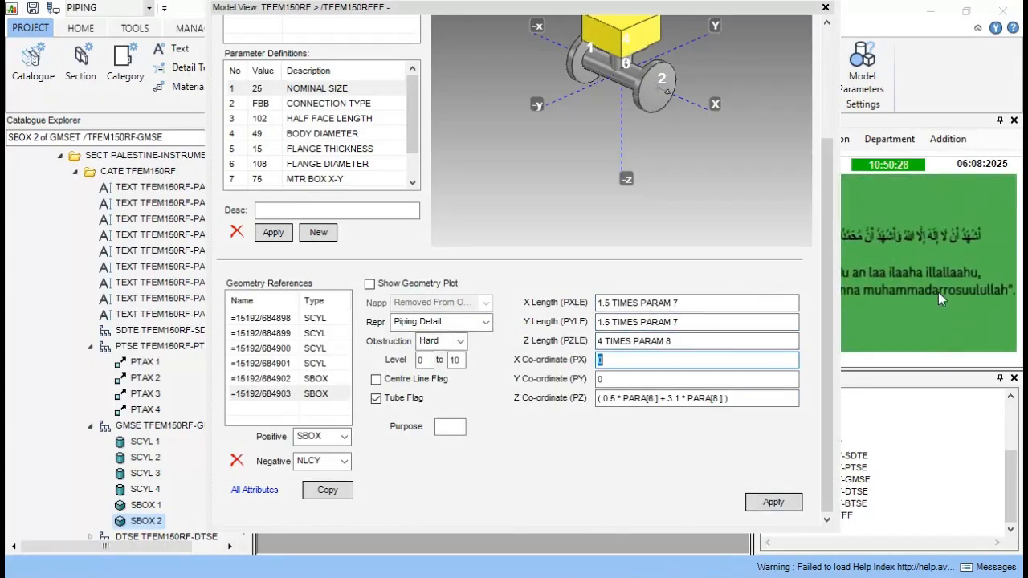
Examine the stacked transmitter boxes from different angles and compare them with the parameter definitions and the second box's expressions
scroll(730, 220, up, 3)
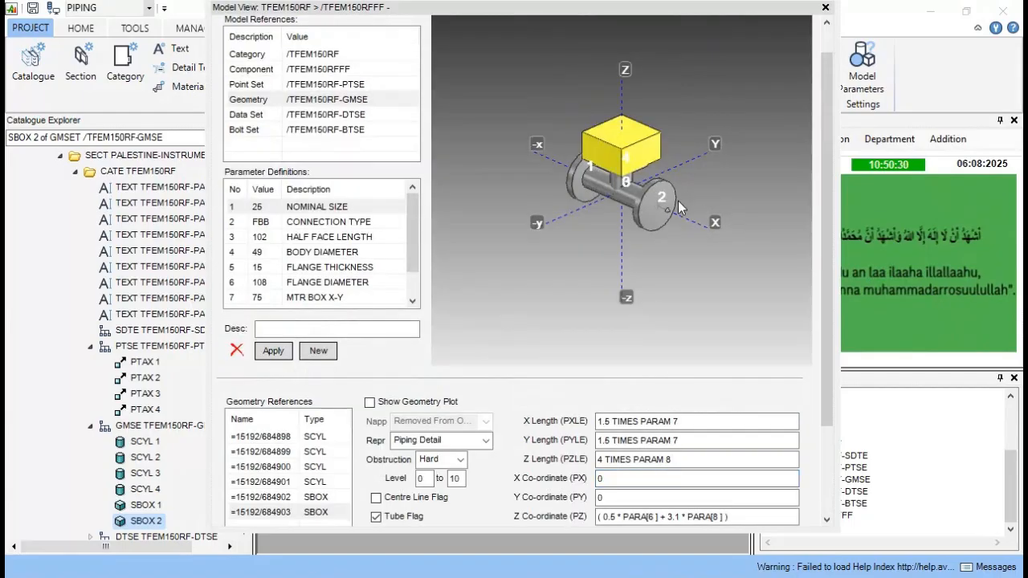
middle_drag(678, 207, 679, 183)
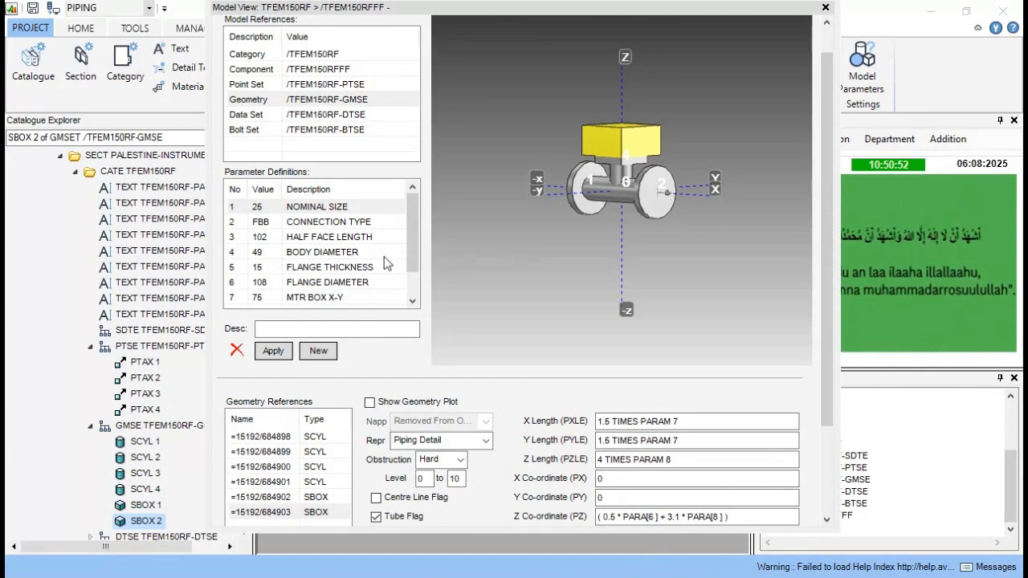
scroll(384, 256, down, 1)
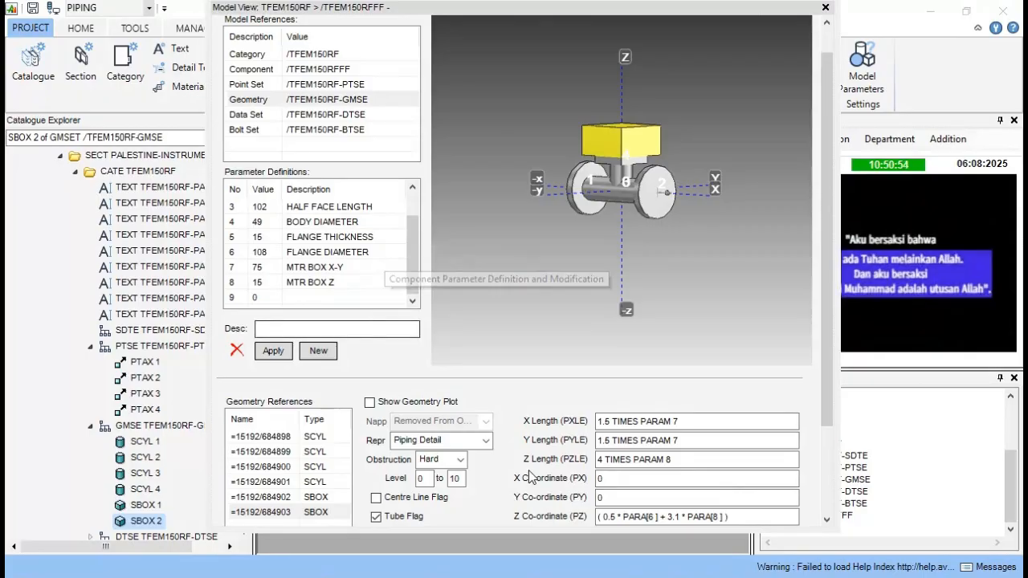
click(699, 459)
click(699, 459)
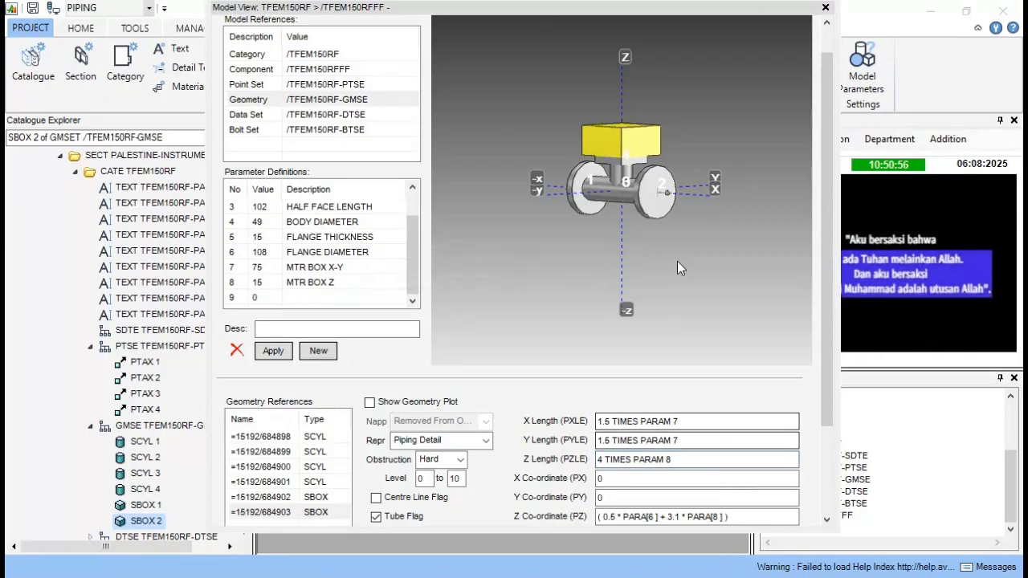
middle_drag(636, 257, 631, 281)
scroll(672, 252, down, 2)
scroll(672, 253, up, 1)
scroll(672, 253, up, 1)
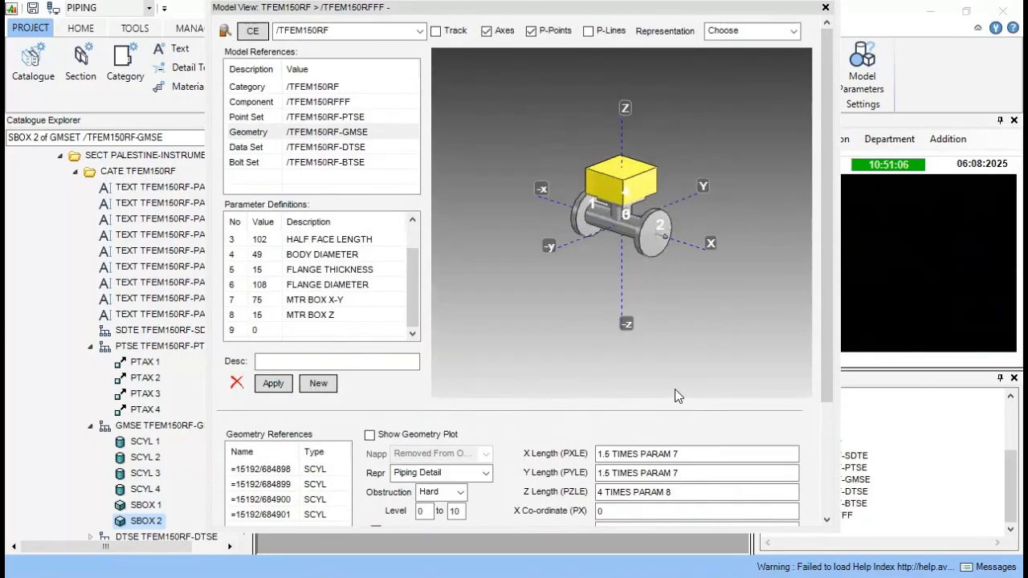
scroll(707, 397, down, 4)
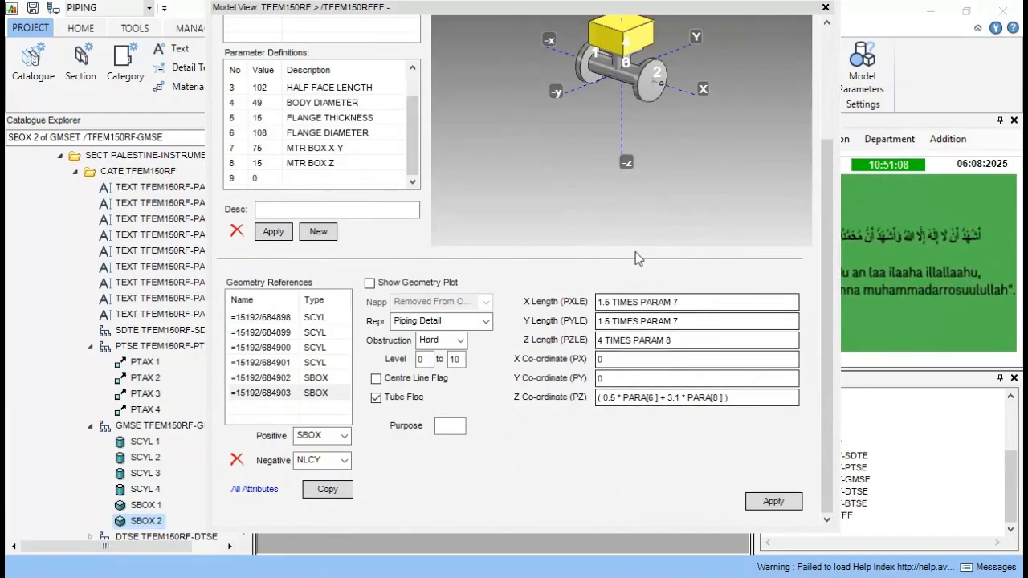
scroll(779, 300, up, 2)
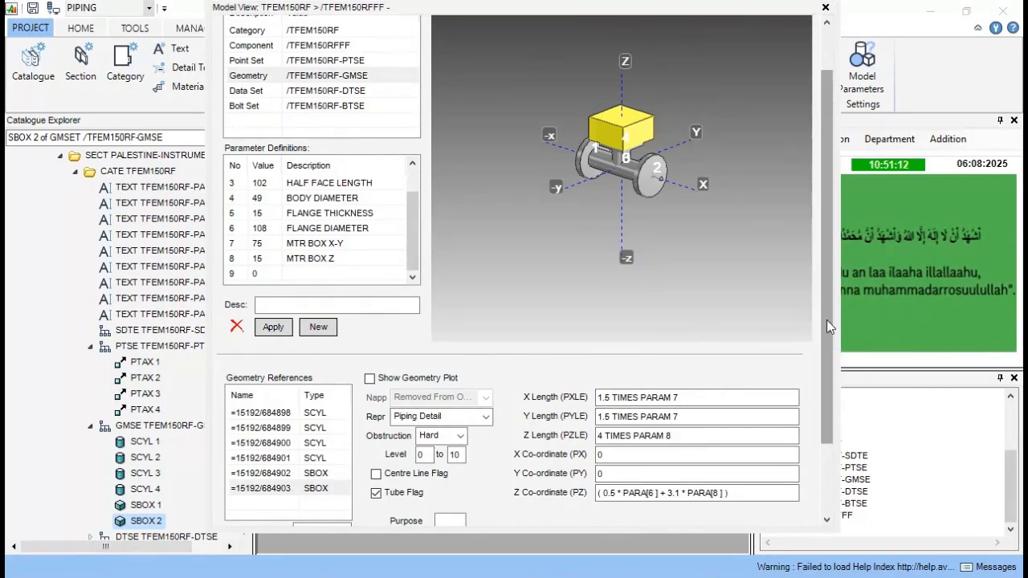
scroll(610, 188, down, 3)
scroll(608, 189, up, 4)
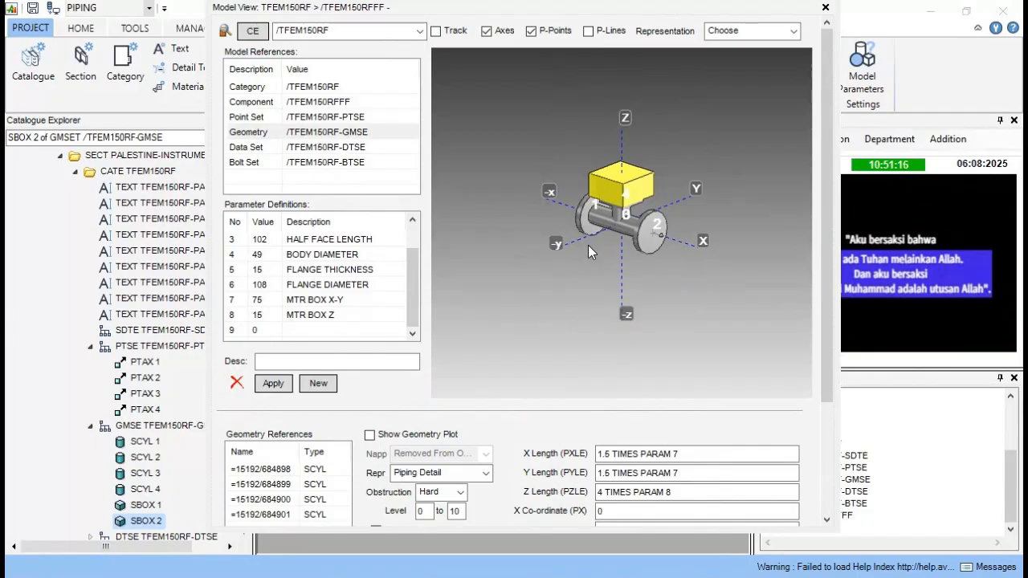
scroll(587, 244, down, 3)
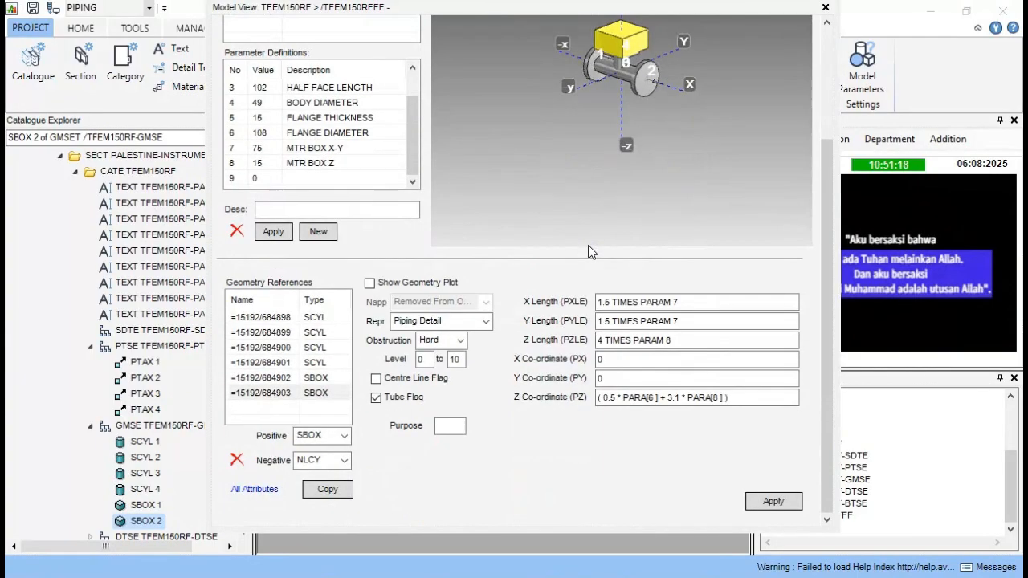
scroll(606, 229, up, 3)
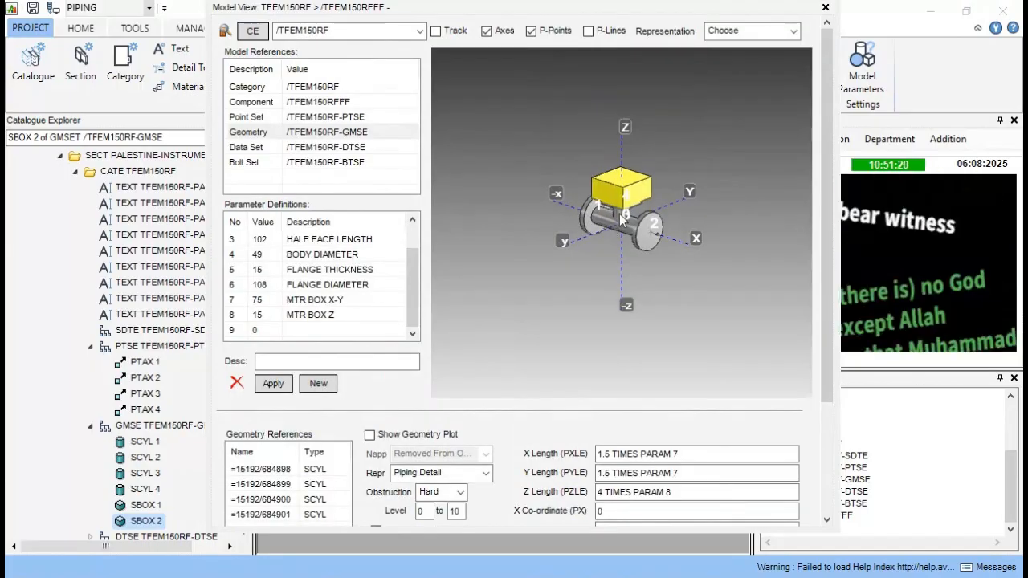
scroll(521, 176, down, 3)
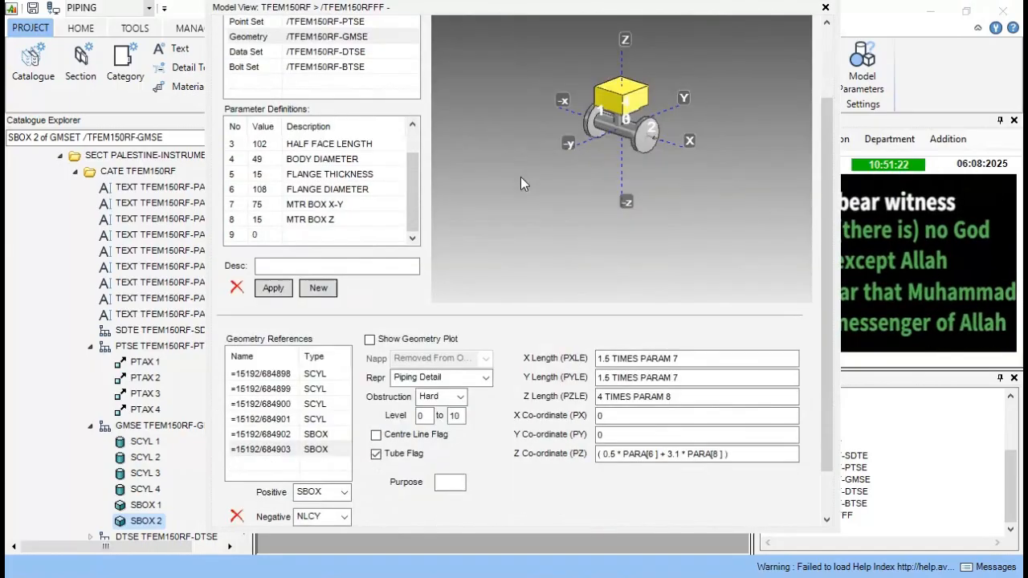
scroll(557, 184, up, 3)
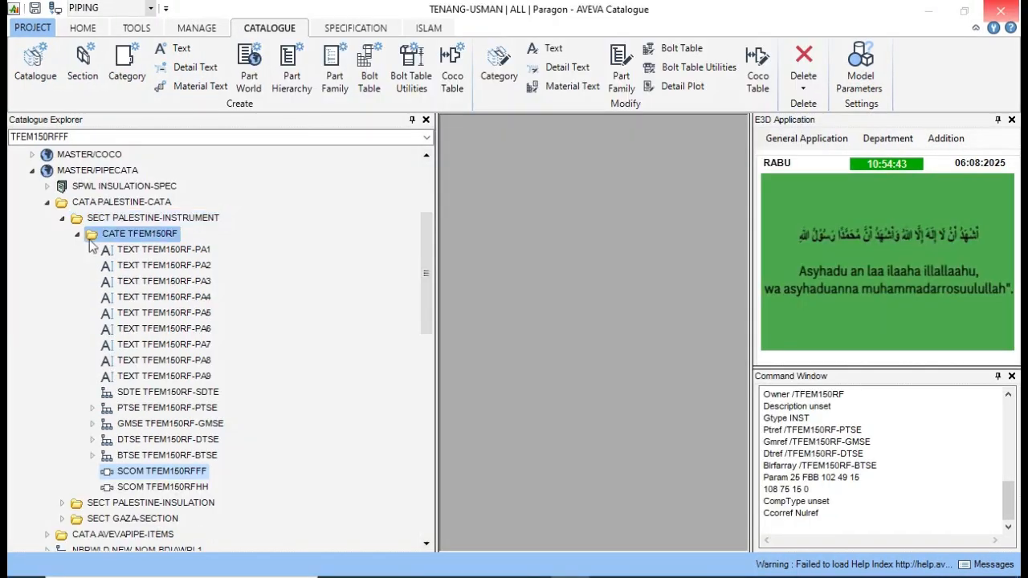
Review the TFEM150RF category's model with the TFEM150RFFF and TFEM150RFHH components in turn, including the boxes from a lower angle
click(152, 235)
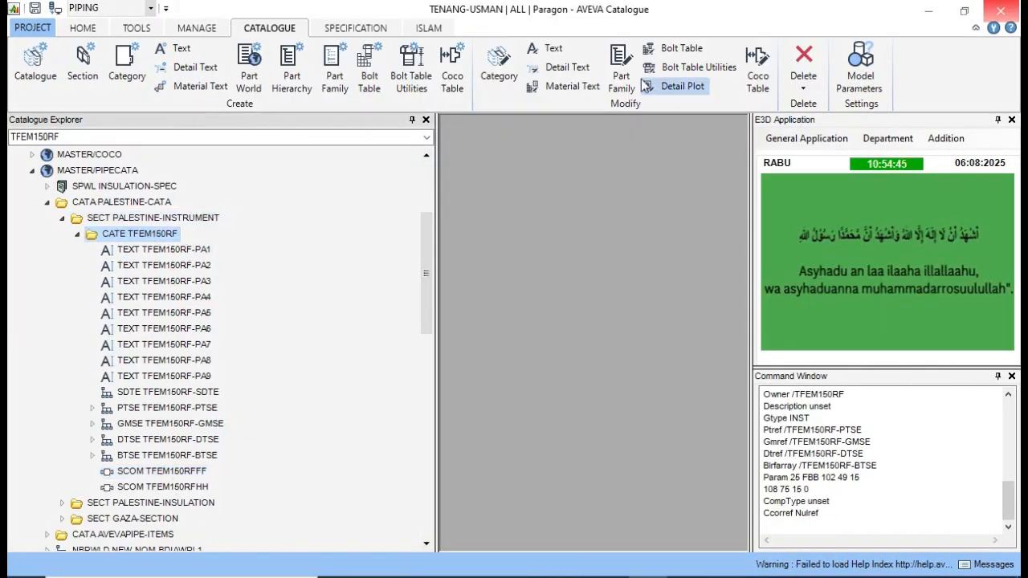
click(497, 78)
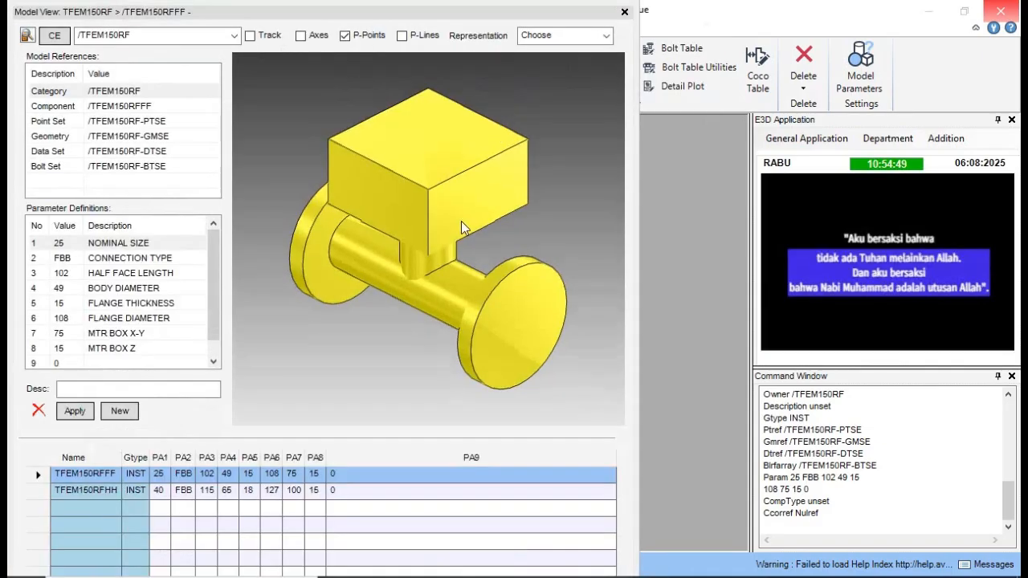
click(44, 492)
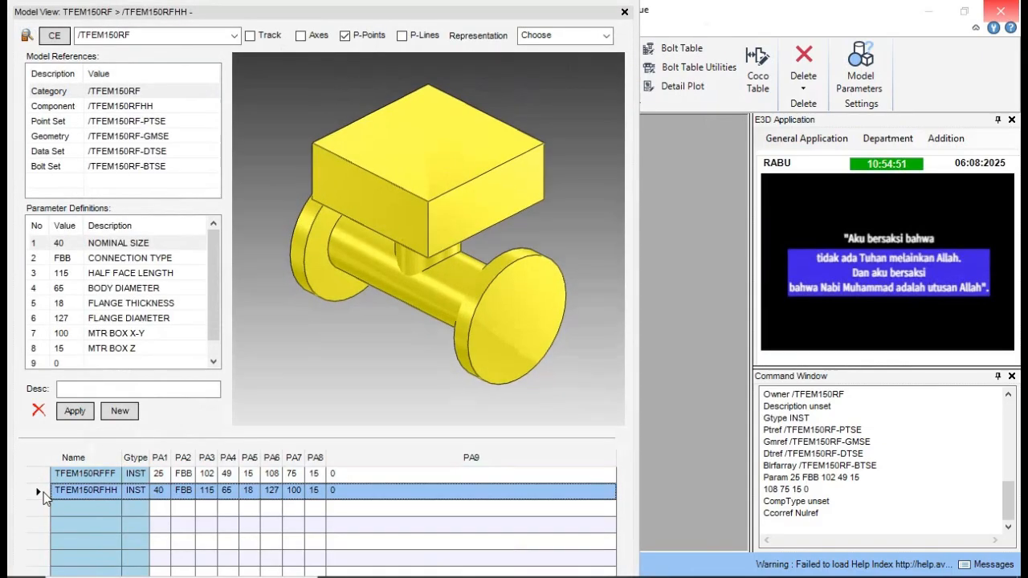
click(39, 473)
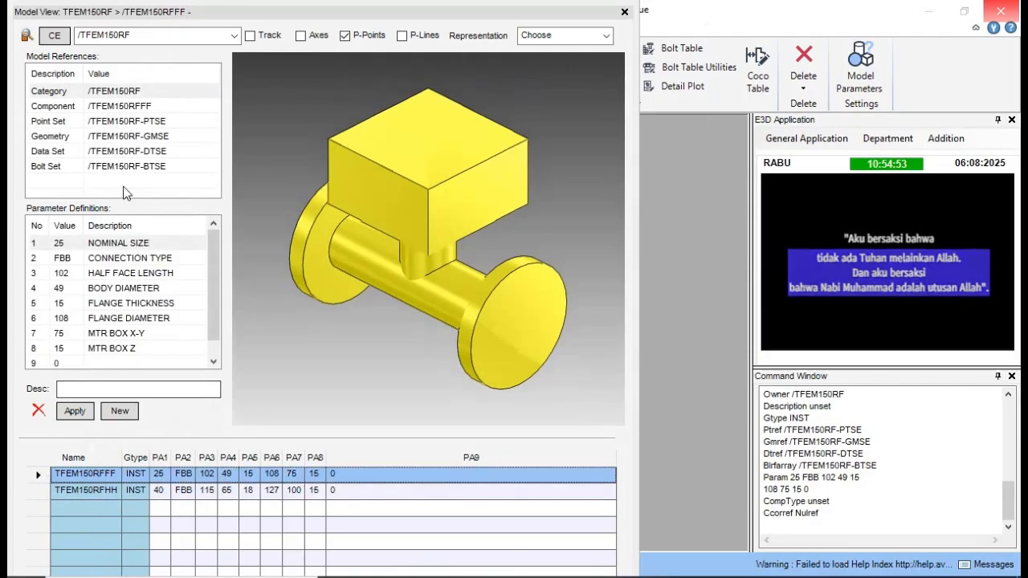
click(38, 492)
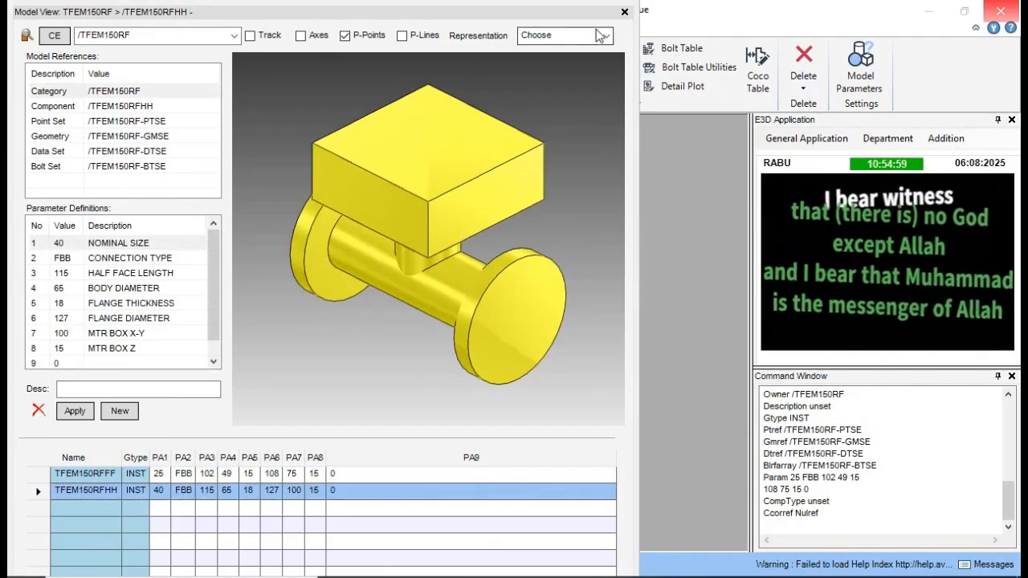
middle_drag(455, 233, 456, 199)
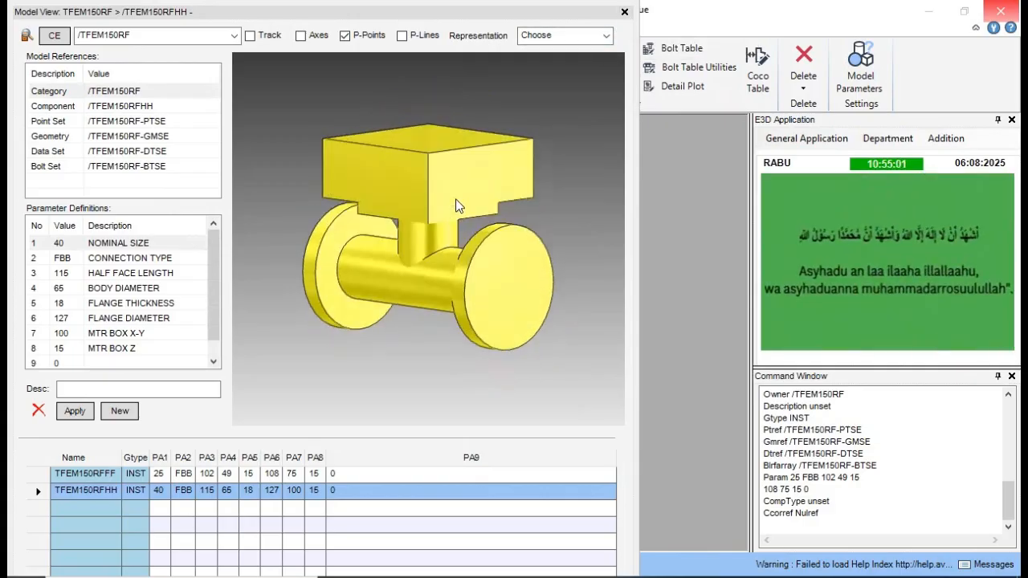
click(624, 12)
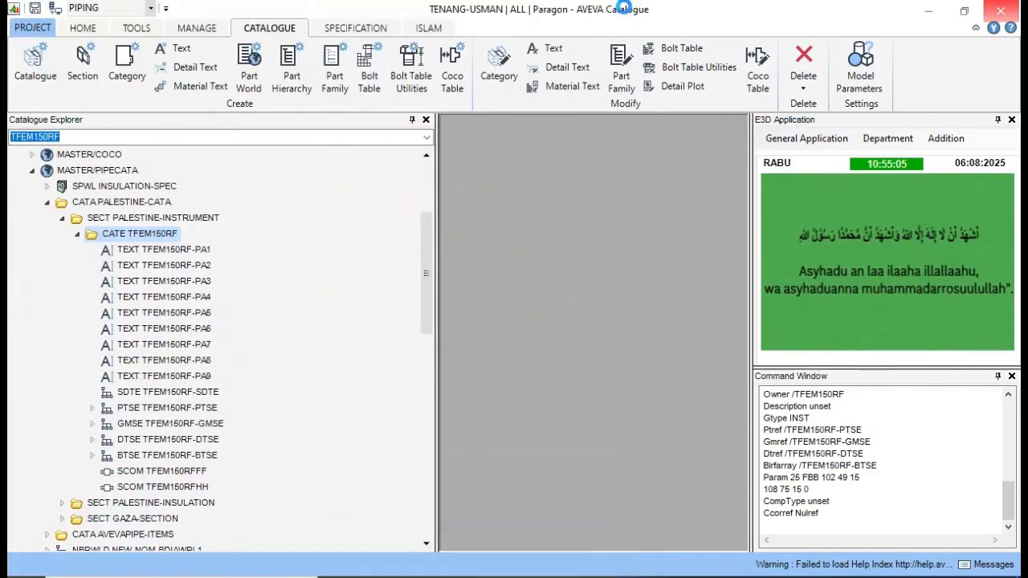
Open the TFEM150RF-SDTE detail text for modification and paste TURBINE FLOW METER #150 RF as its Isodraft detail
click(157, 392)
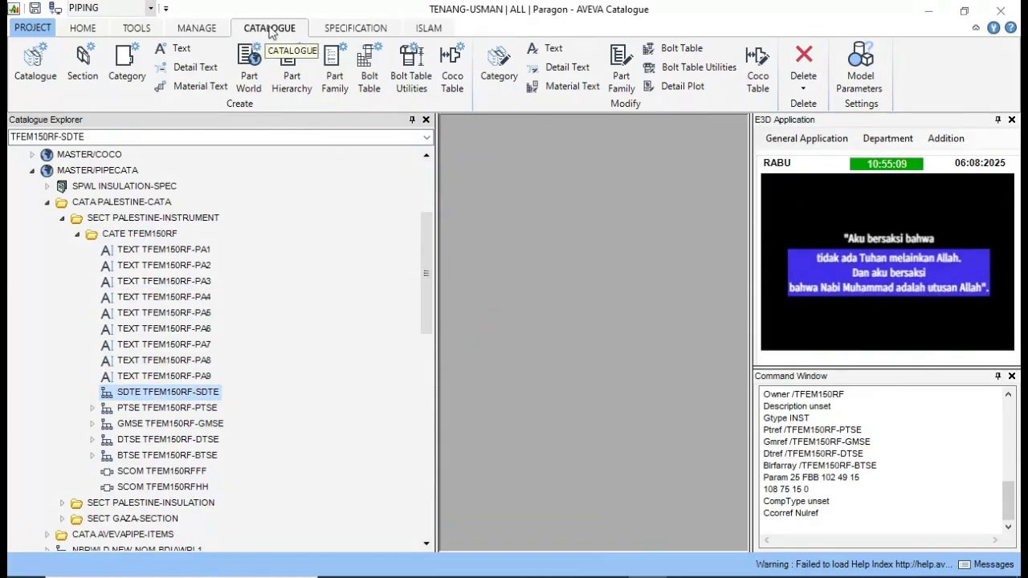
click(329, 28)
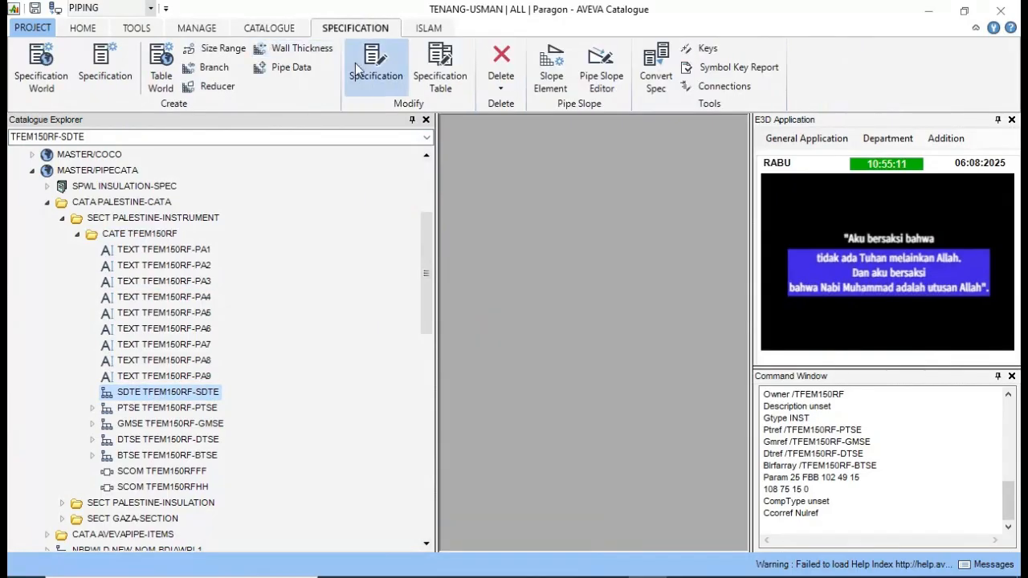
click(269, 28)
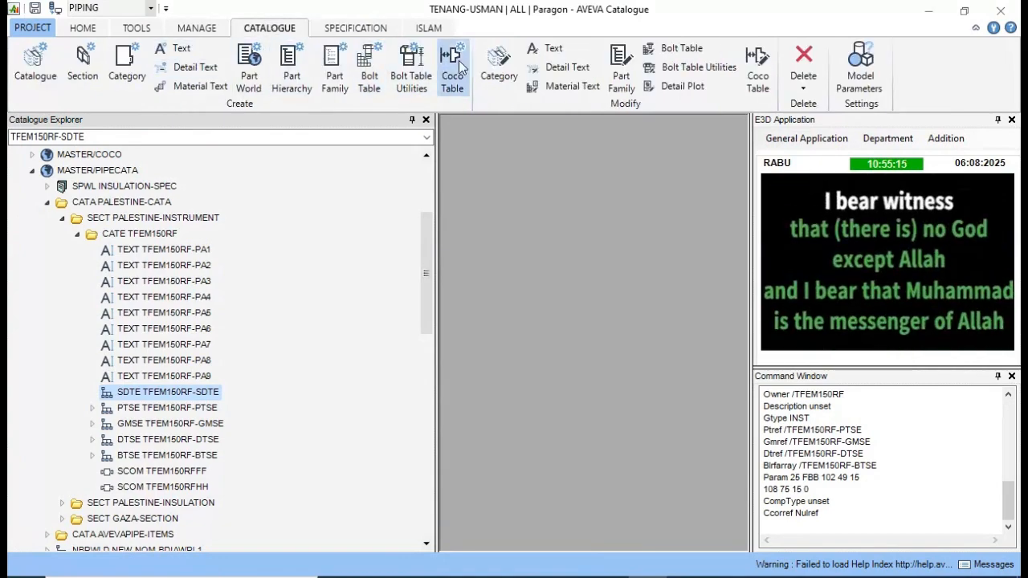
click(567, 68)
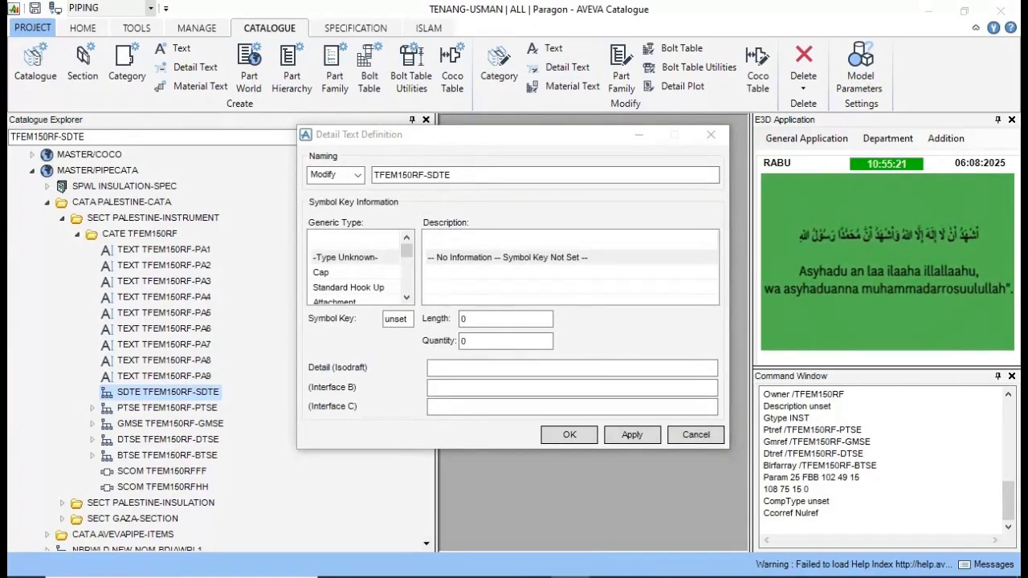
click(457, 369)
right_click(457, 371)
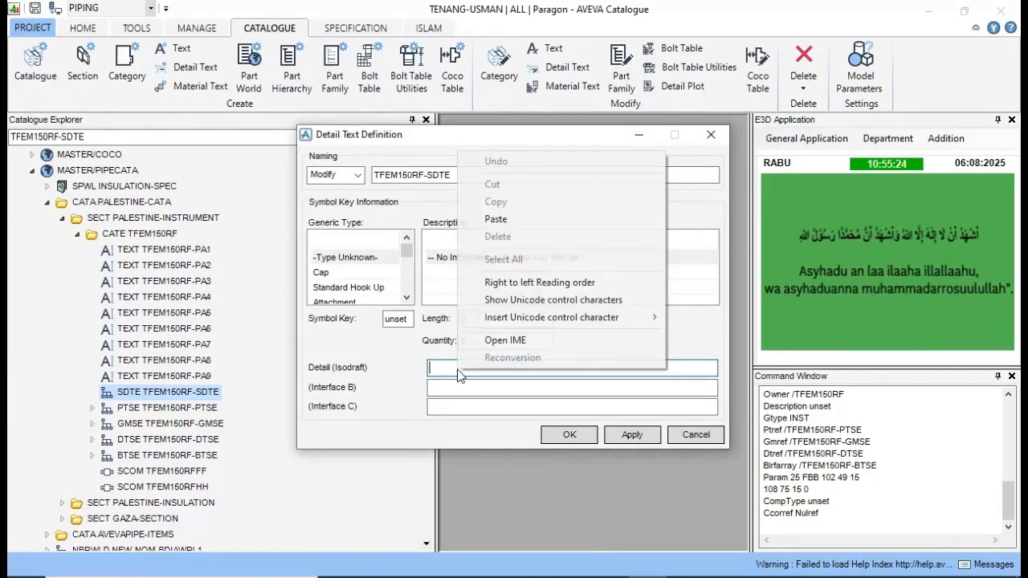
click(496, 219)
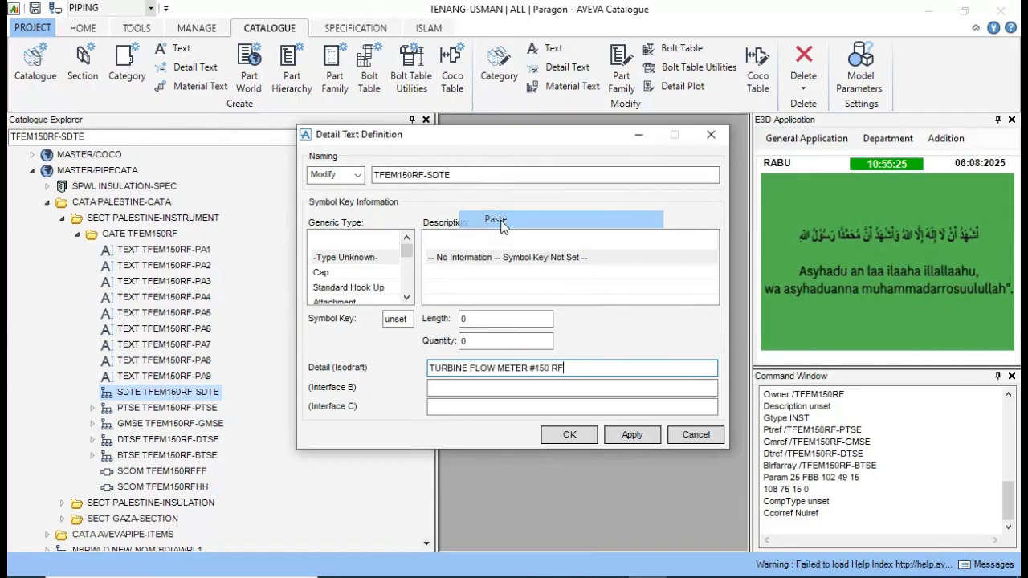
Enter "-" for both Interface B and Interface C of the detail text
click(462, 388)
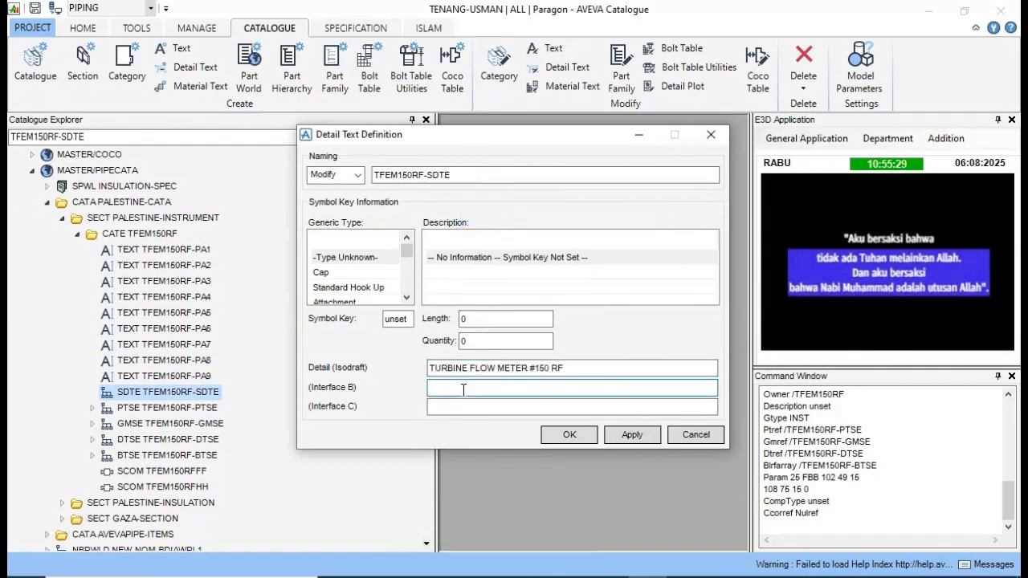
text(-)
key(Tab)
text(-)
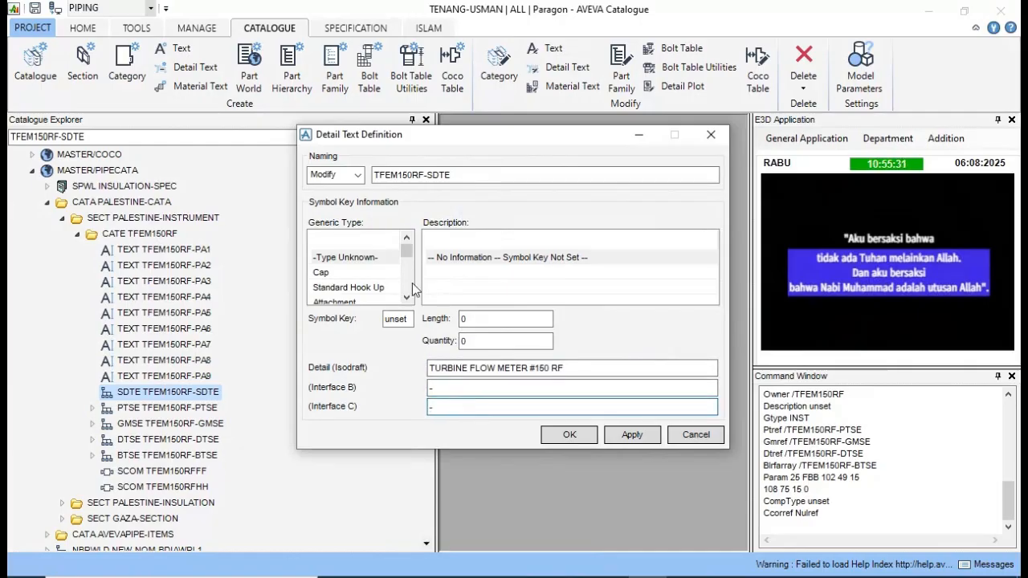
Set the generic type of the TFEM150RF-SDTE detail text to Instrument
scroll(408, 282, down, 6)
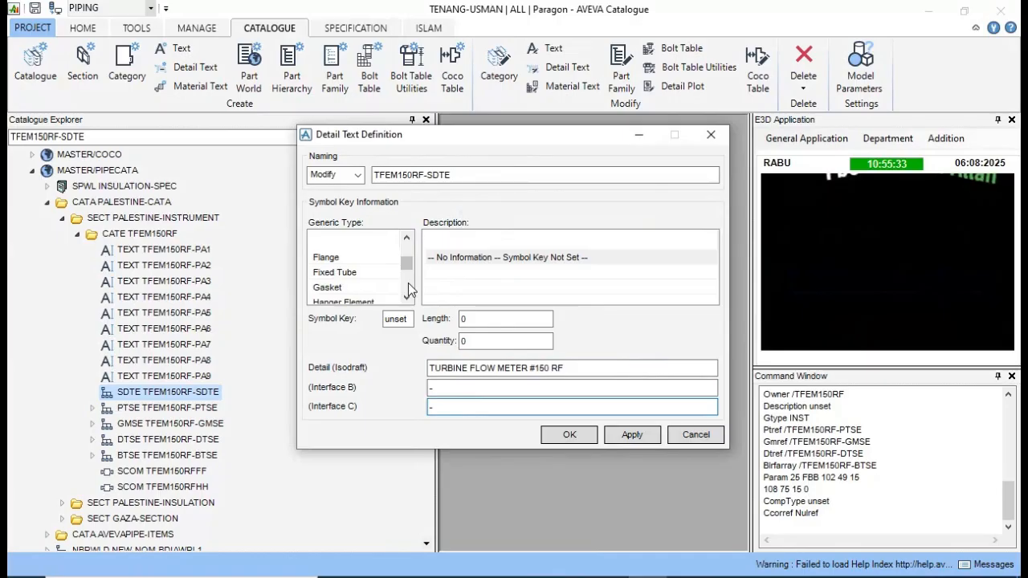
scroll(408, 256, up, 1)
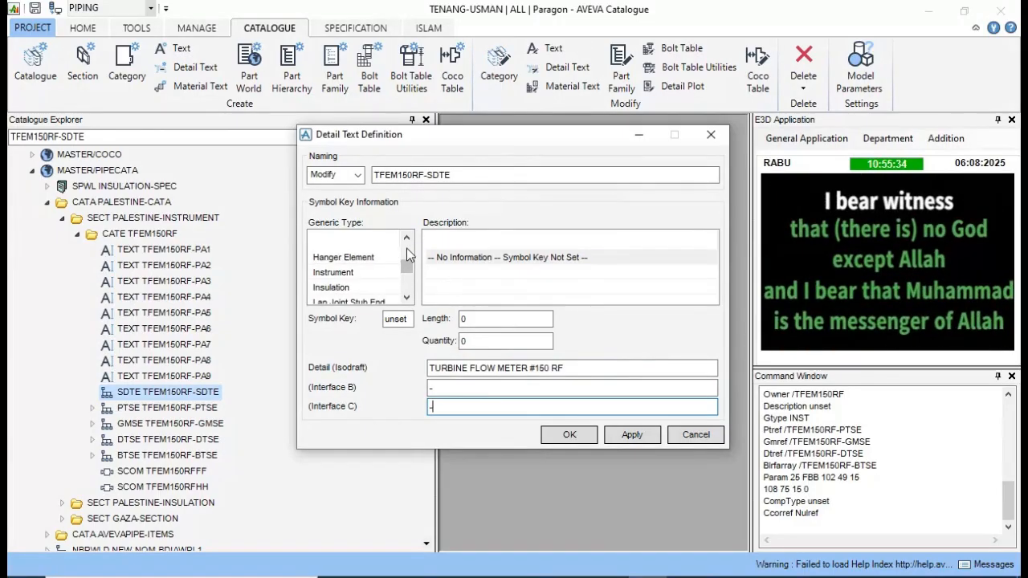
click(343, 274)
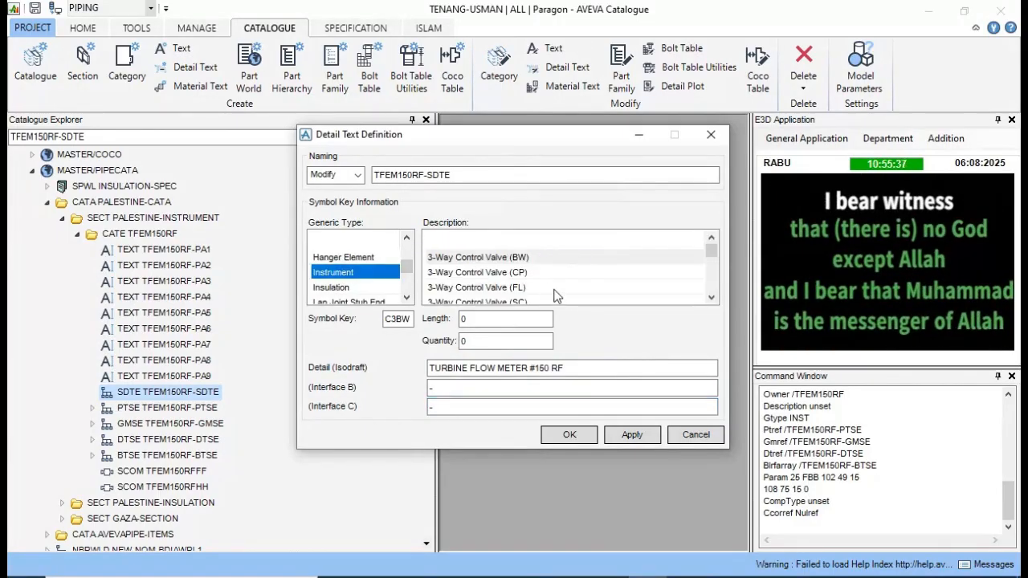
Assign the Motorised Valve (FL) symbol key, MVFL, to the detail text and save its definition
scroll(554, 296, down, 4)
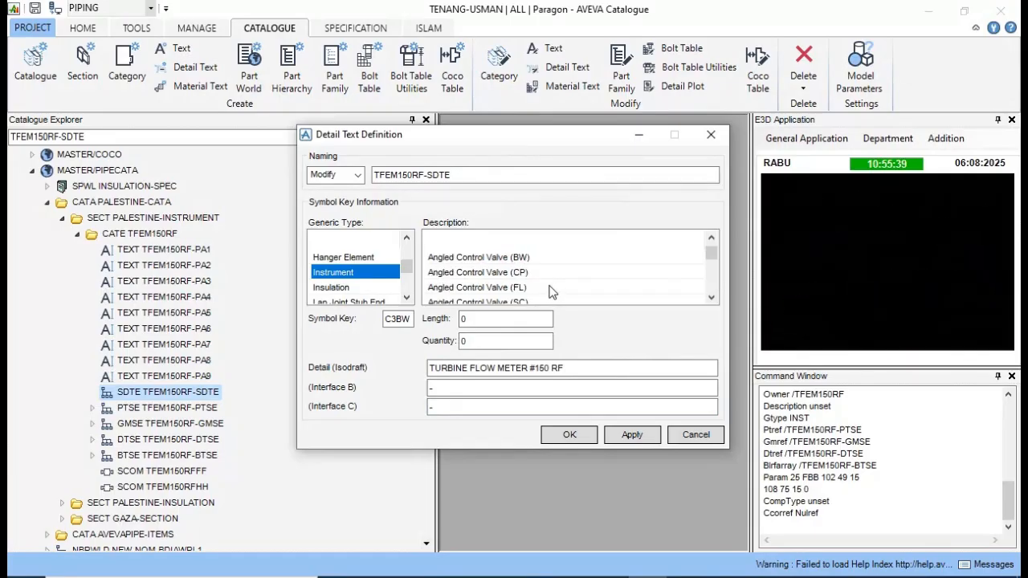
scroll(551, 292, down, 3)
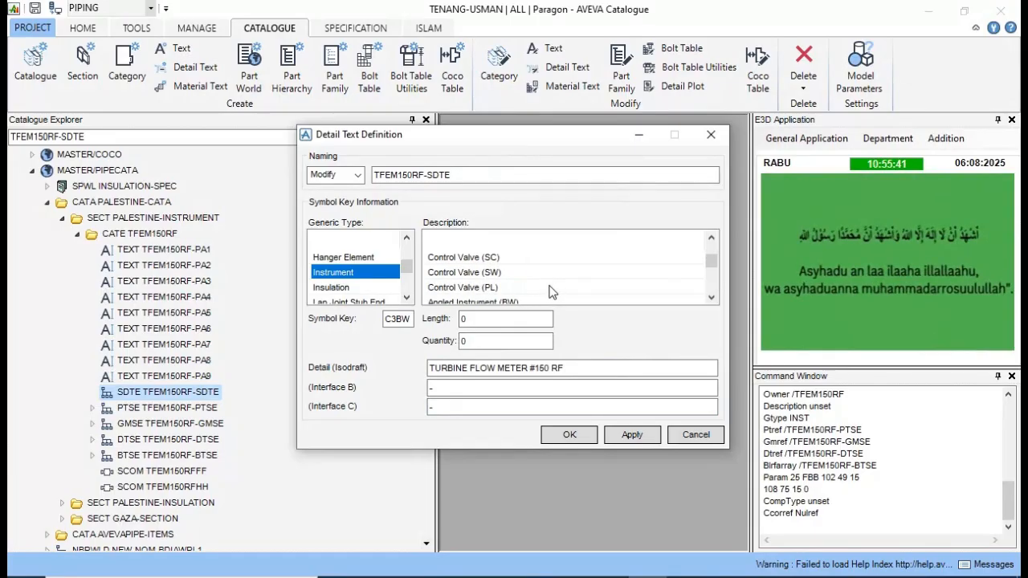
scroll(551, 292, down, 4)
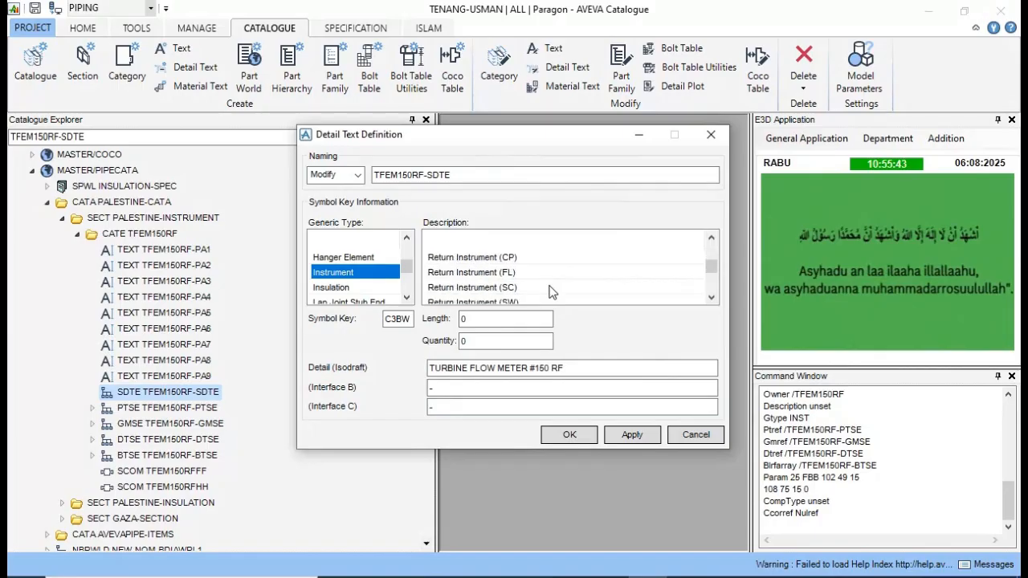
scroll(551, 292, down, 3)
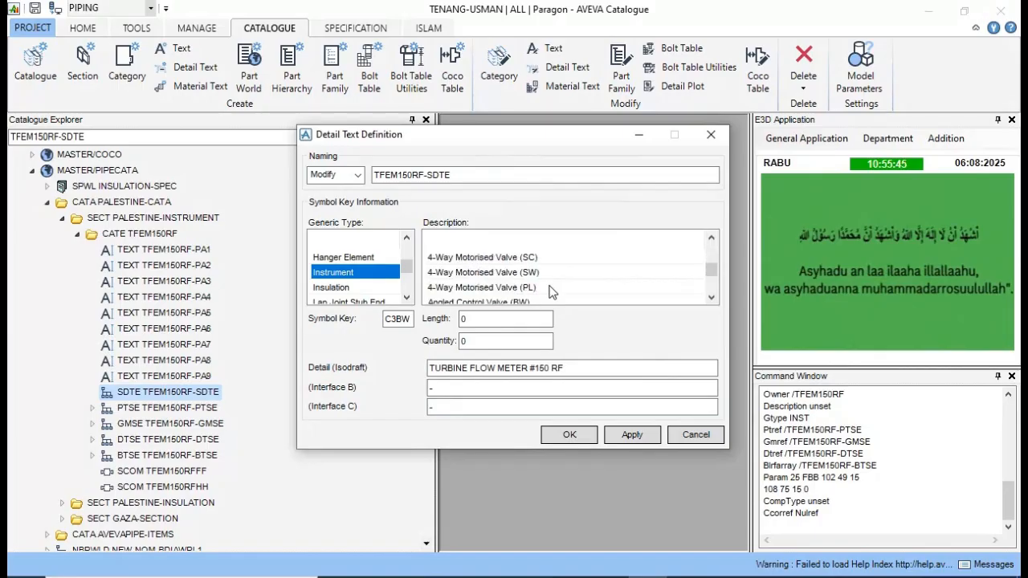
scroll(551, 291, down, 5)
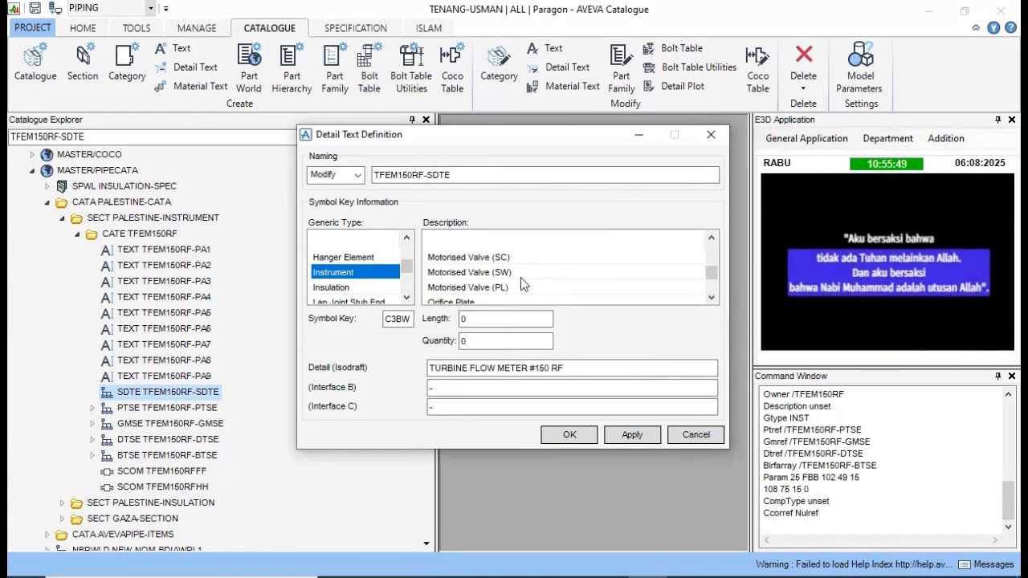
scroll(520, 277, up, 1)
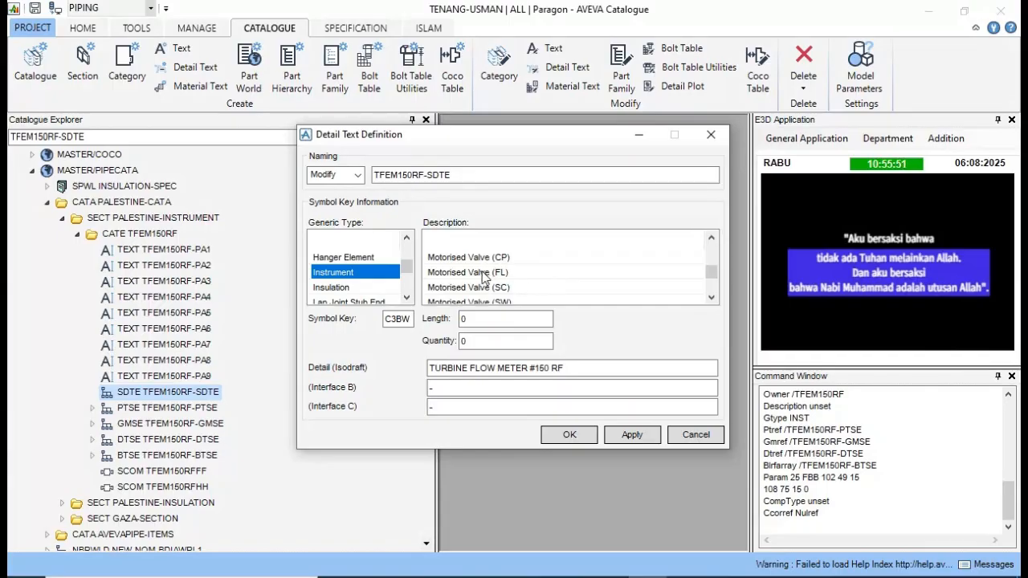
click(487, 273)
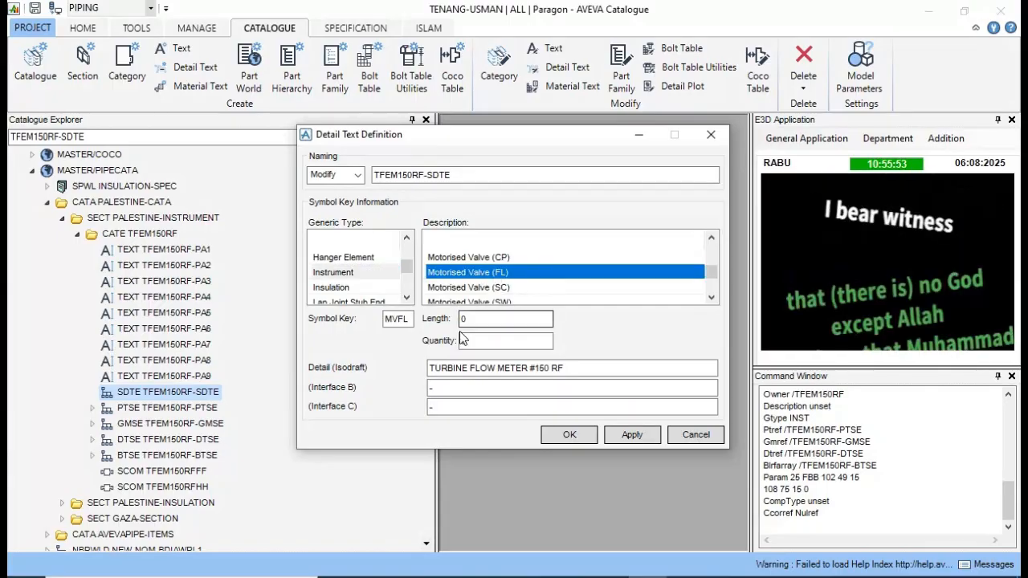
drag(410, 320, 374, 326)
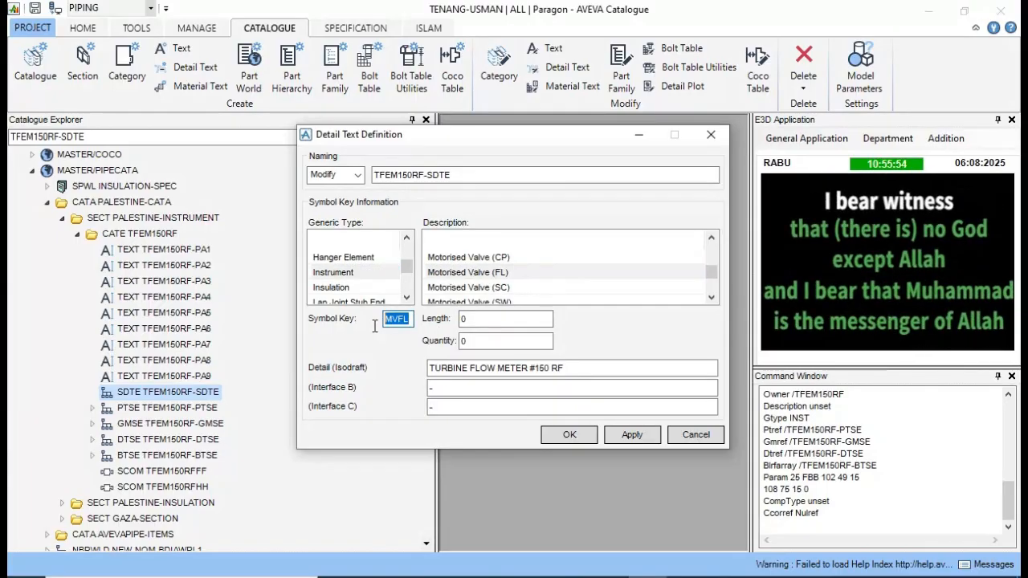
click(477, 273)
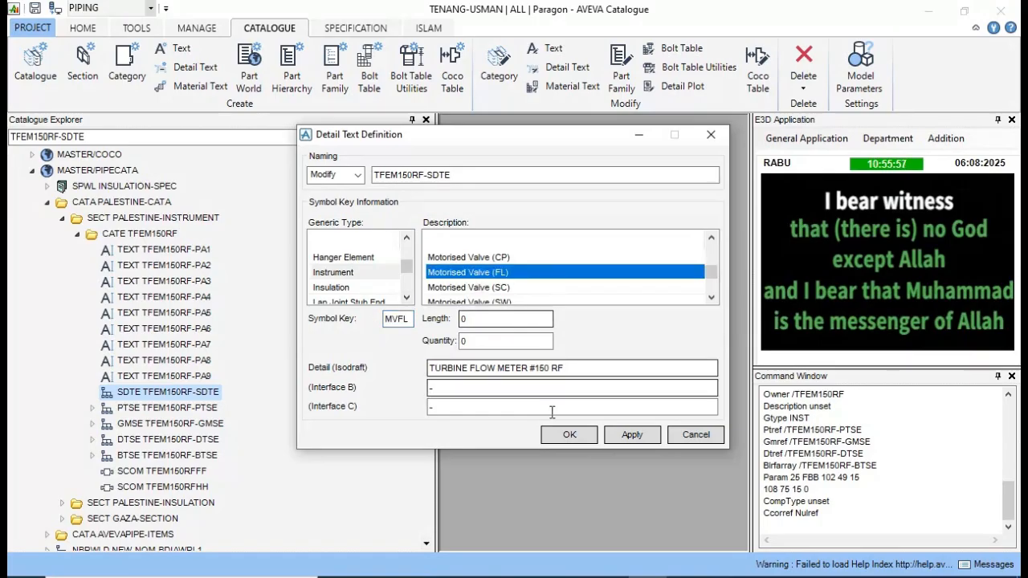
click(632, 435)
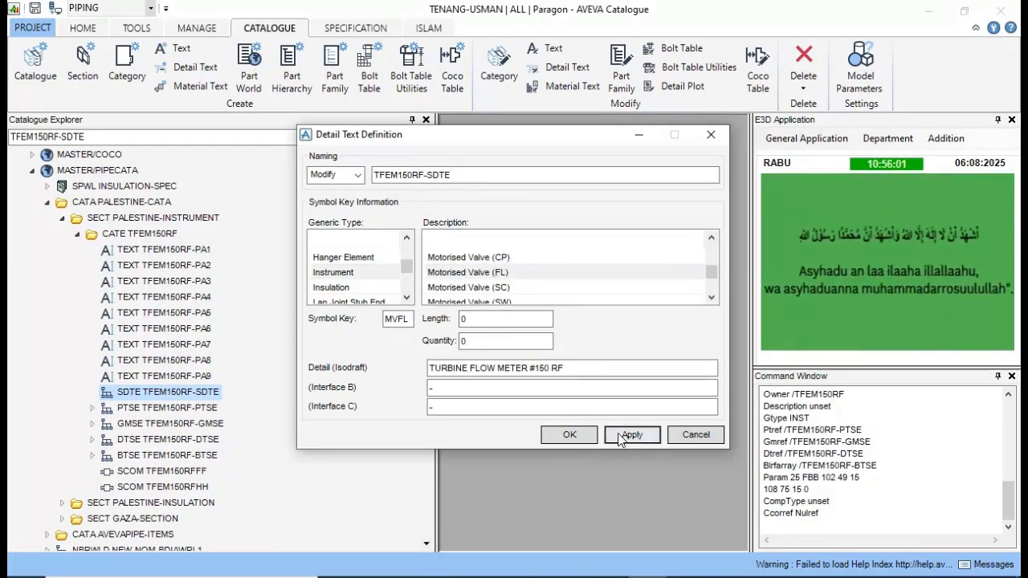
click(569, 435)
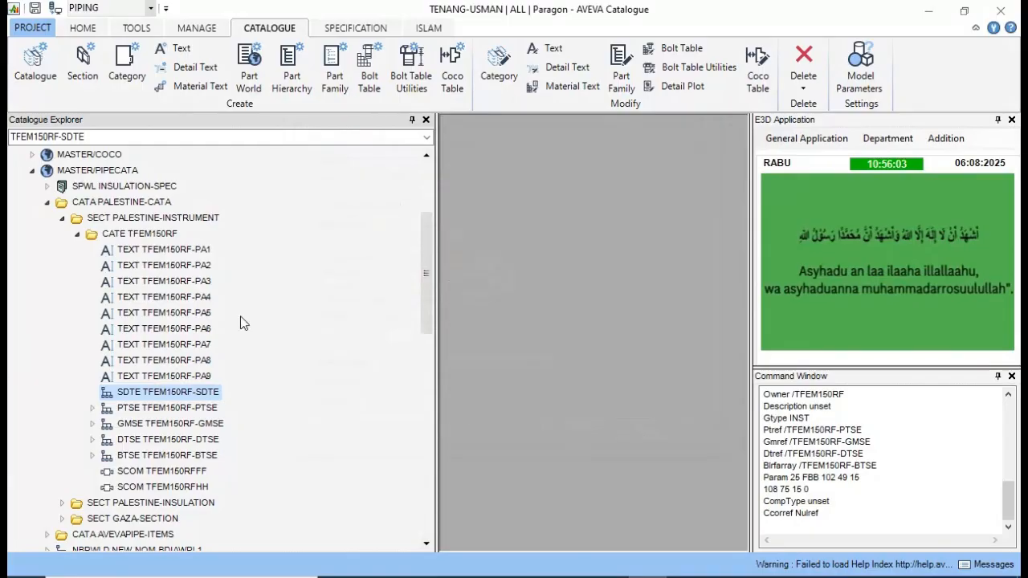
Start a new material text under the TFEM150RF category and name it TFEM150RF-SMTE
click(139, 234)
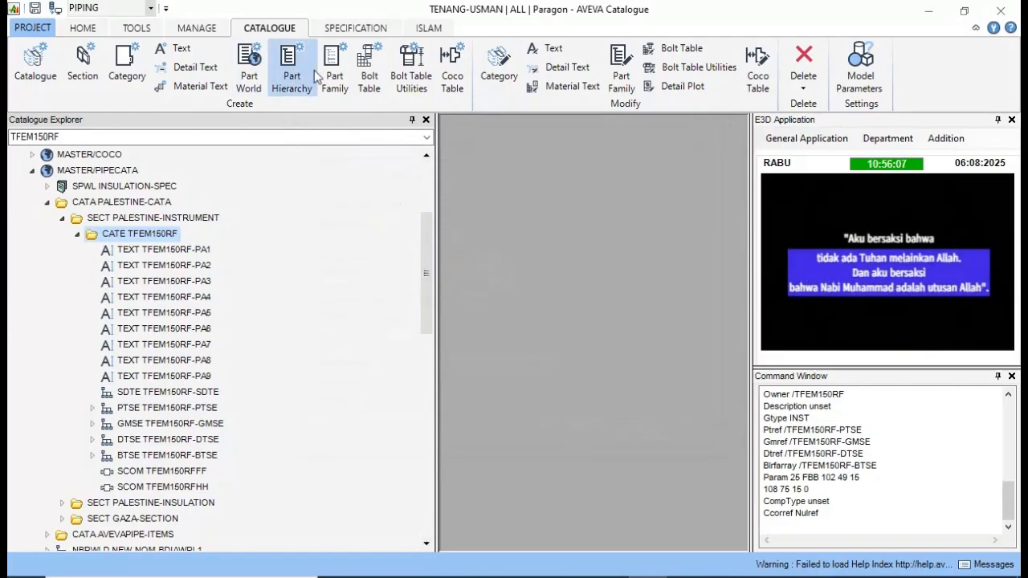
click(201, 86)
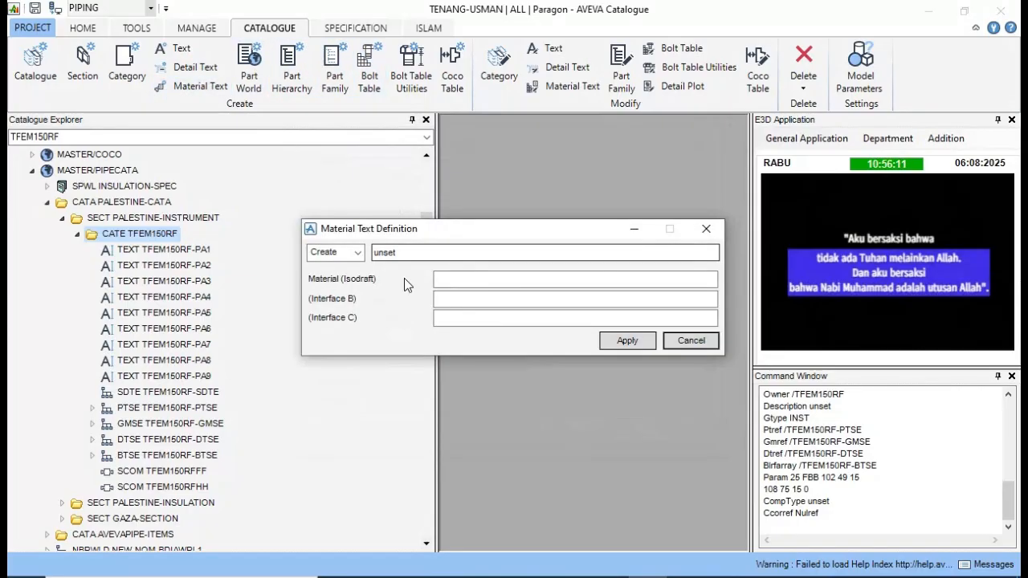
click(408, 251)
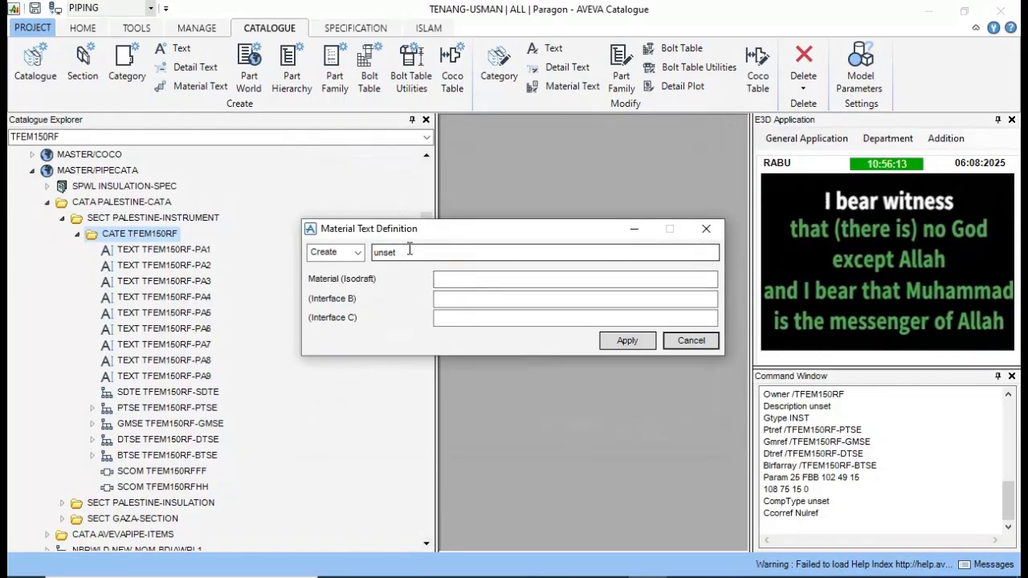
drag(410, 251, 353, 258)
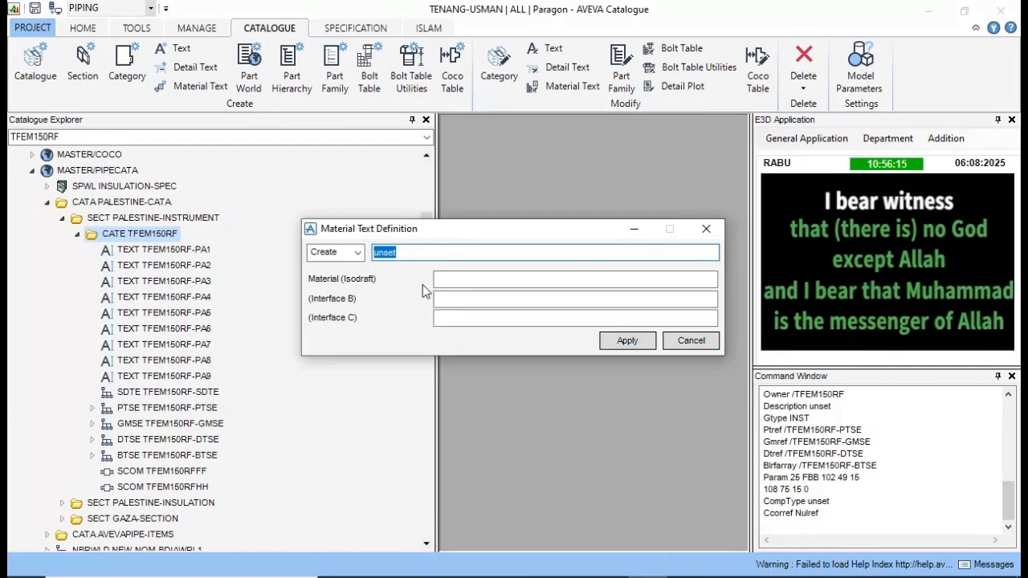
text(TF)
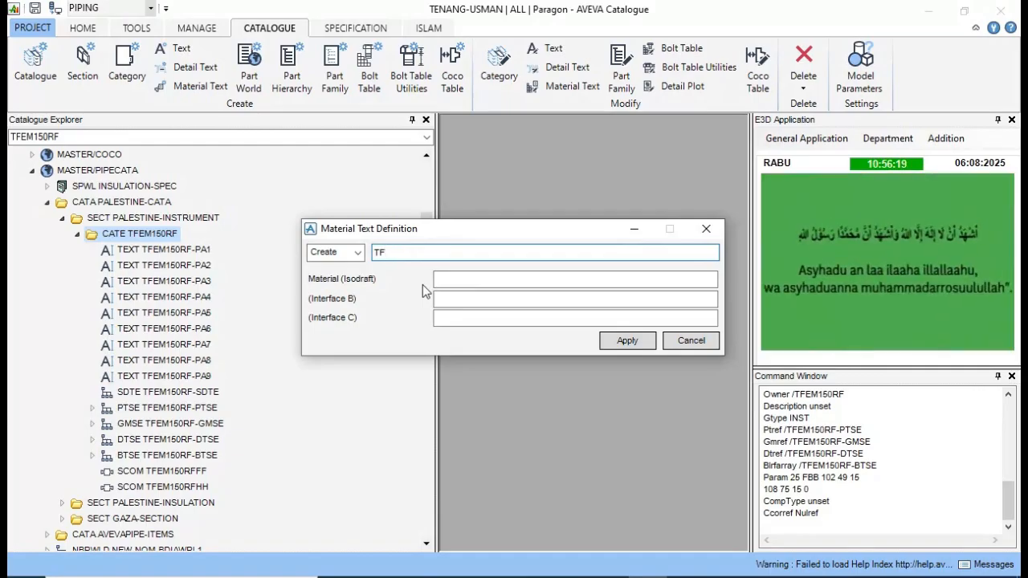
text(EM)
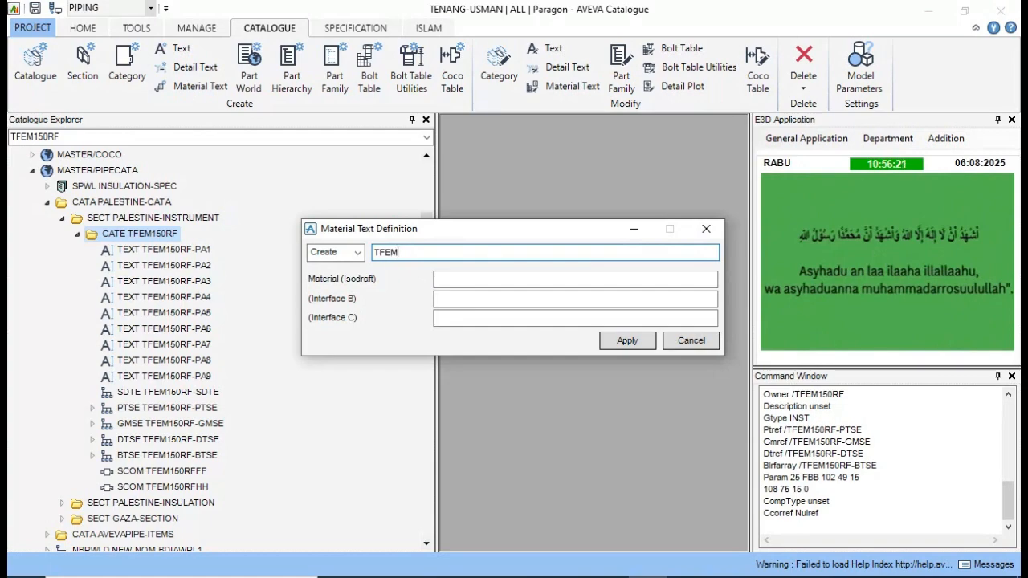
text(150)
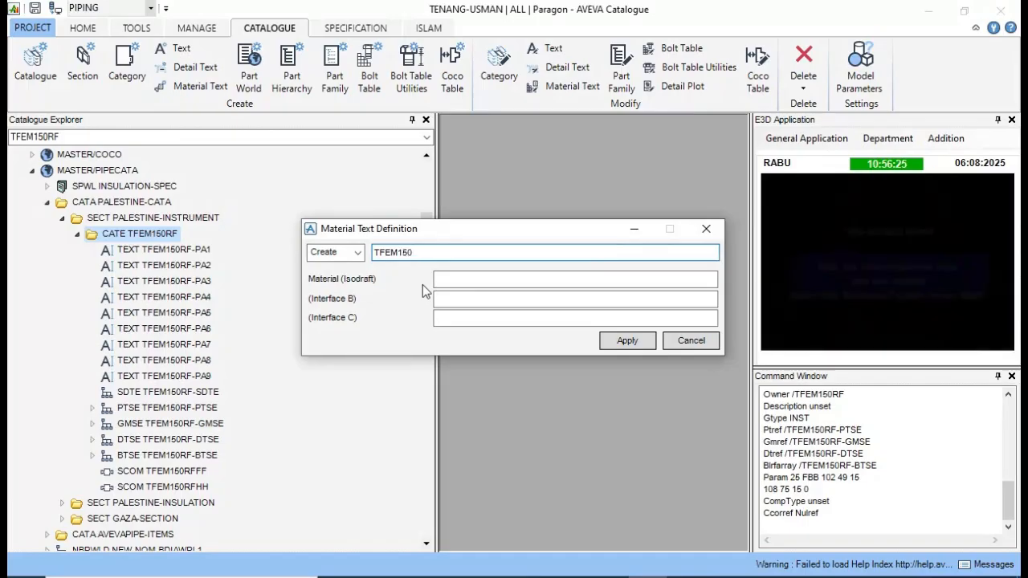
text(RF)
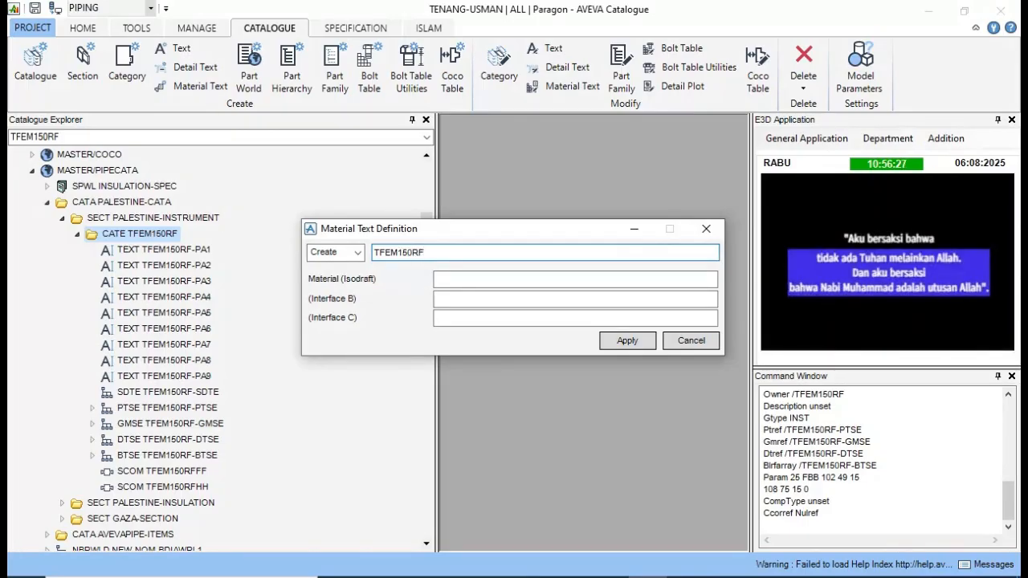
text(-SMTE)
click(474, 277)
text(CARBON)
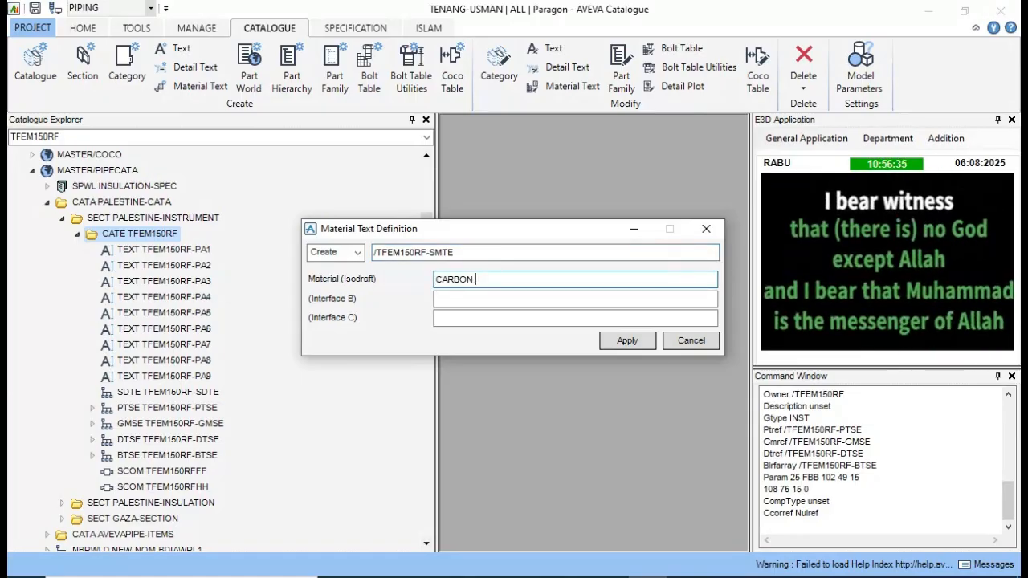
key(BackSpace)
key(BackSpace)
key(BackSpace)
key(BackSpace)
key(BackSpace)
key(BackSpace)
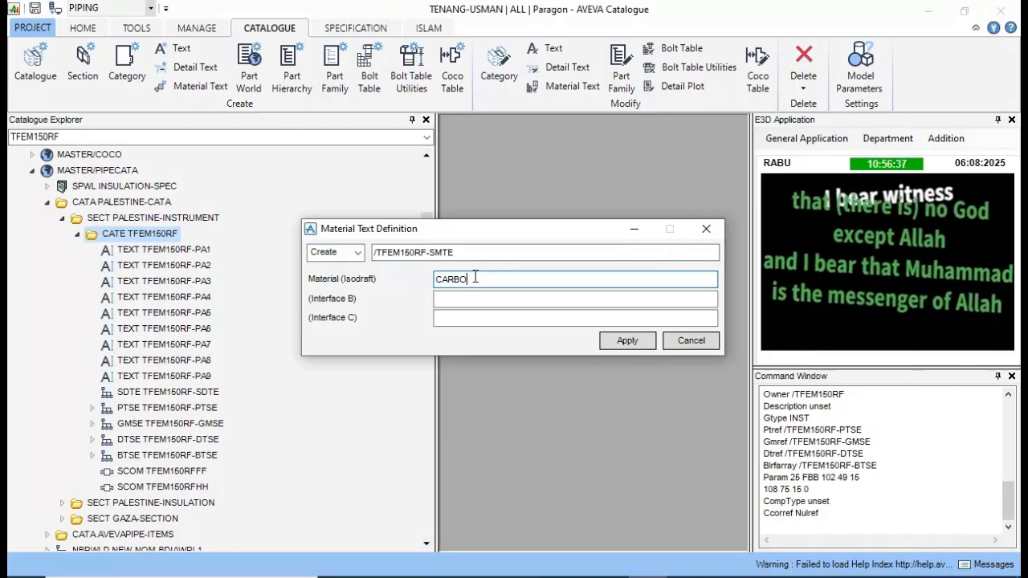
Create the material text with ASTM 105 CARBON STEEL as its Isodraft material and "-" for both Interface B and Interface C
text(AS)
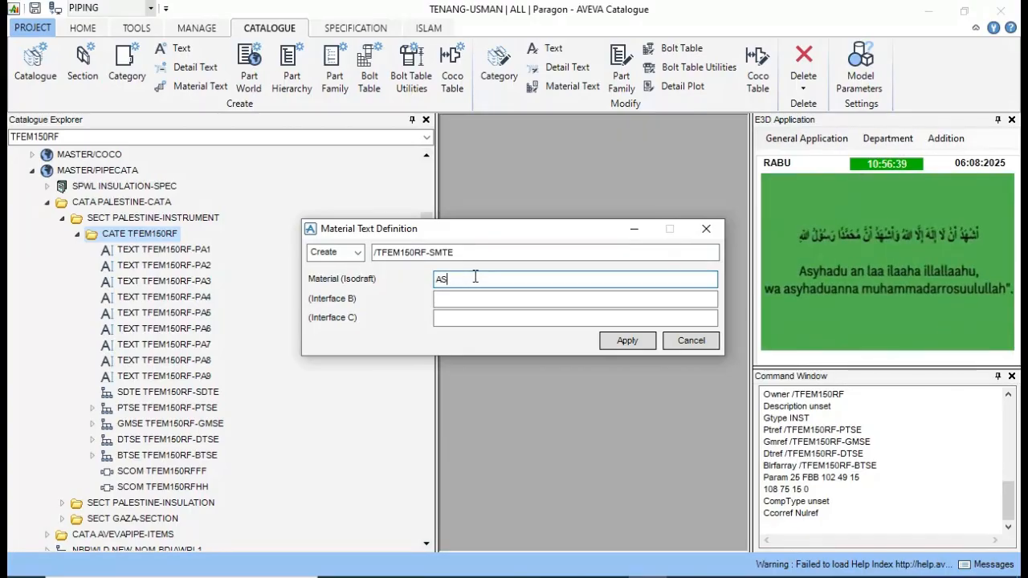
text(TM 106 CARBON STEEL)
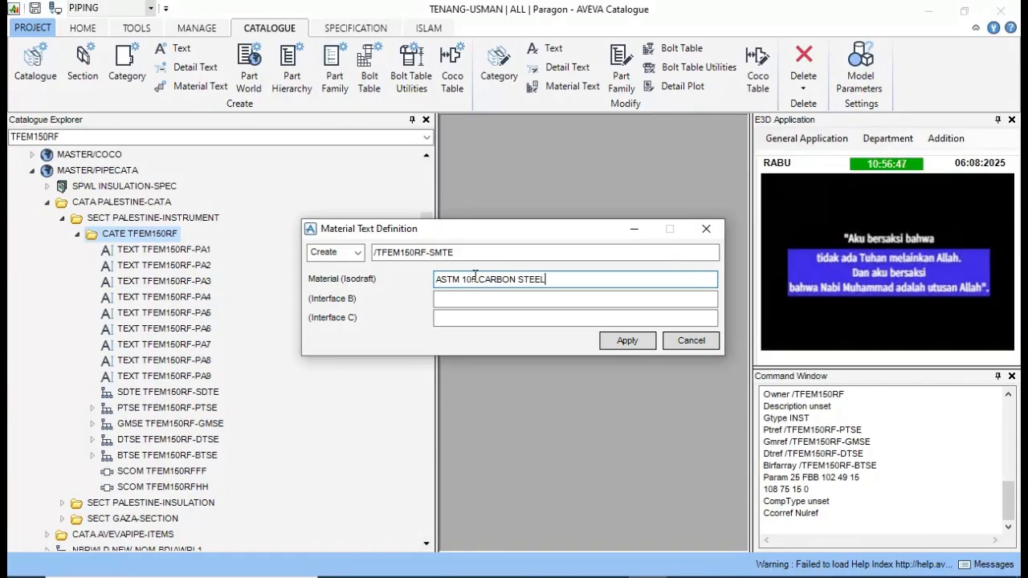
click(470, 300)
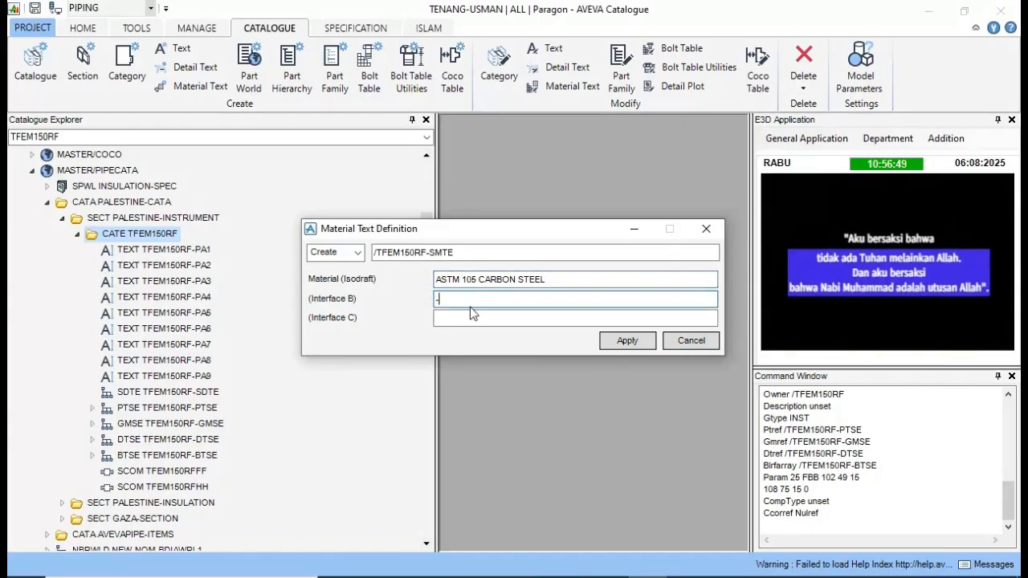
click(472, 317)
text(-)
click(622, 341)
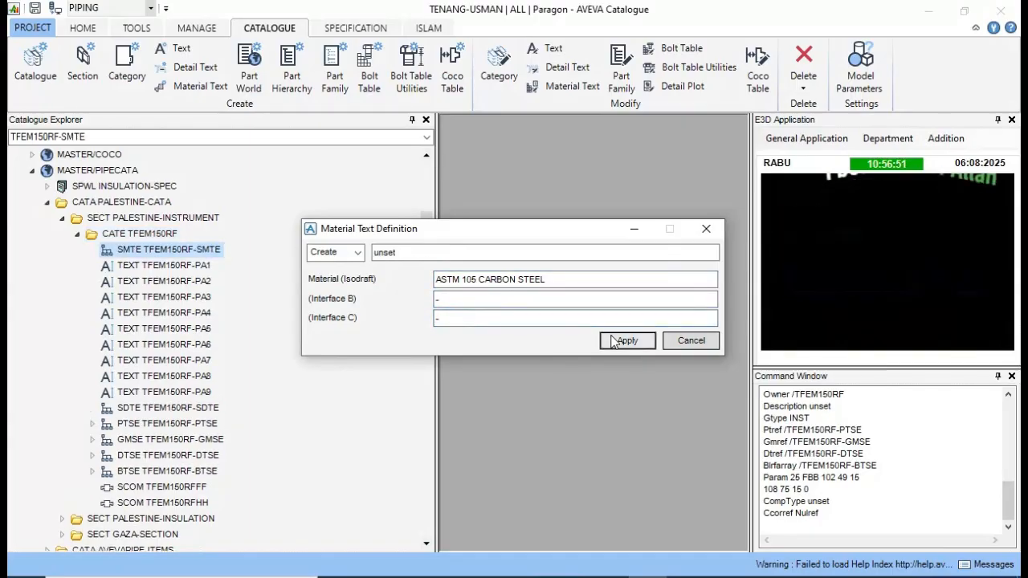
click(689, 341)
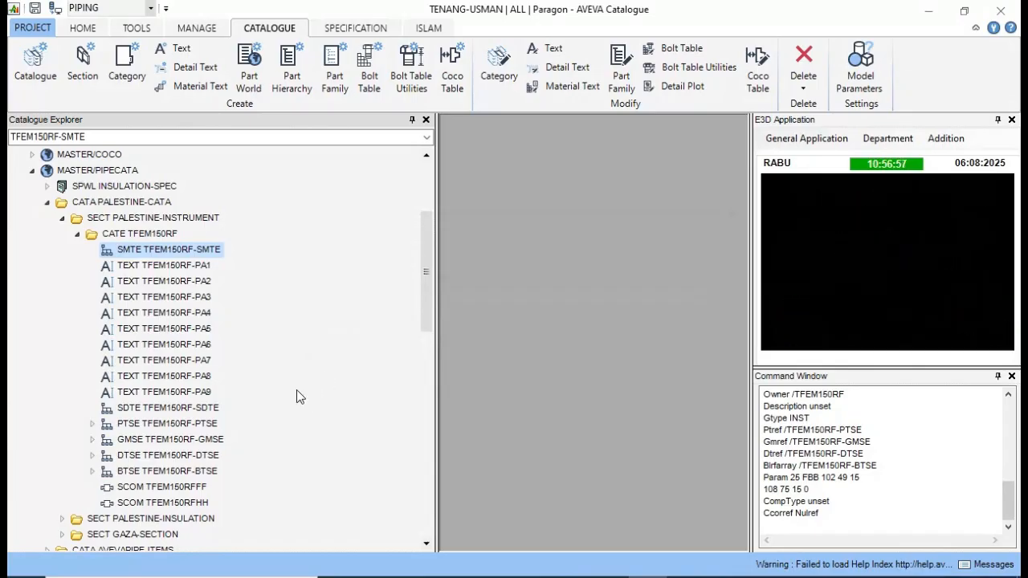
Collapse the TFEM150RF category in the catalogue hierarchy
click(77, 234)
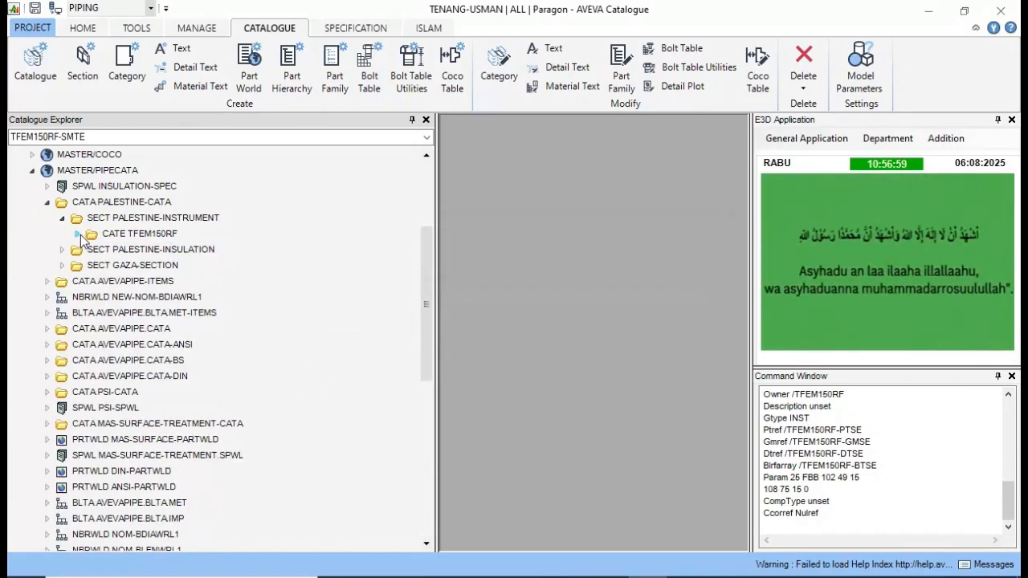
click(78, 234)
click(78, 234)
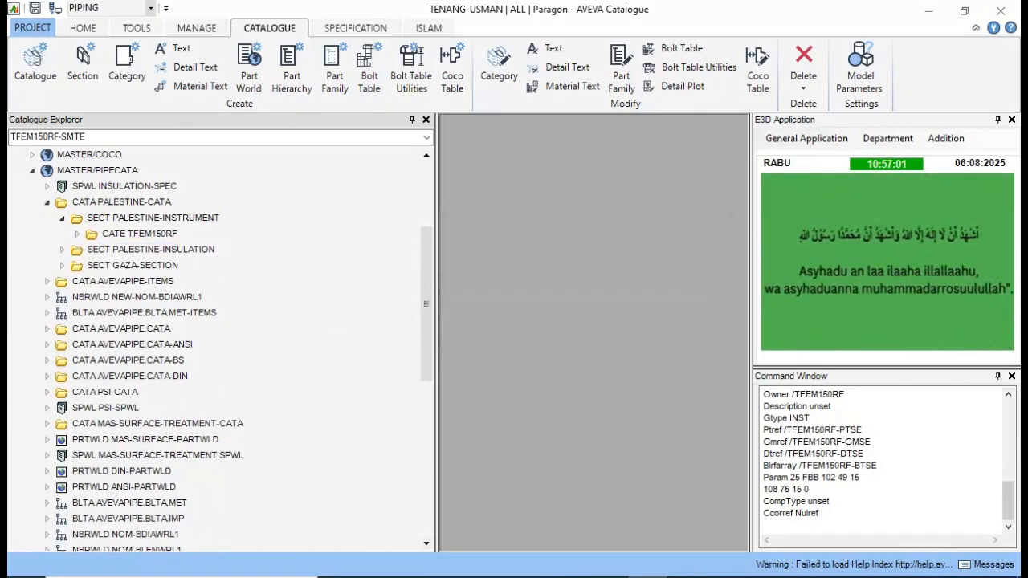